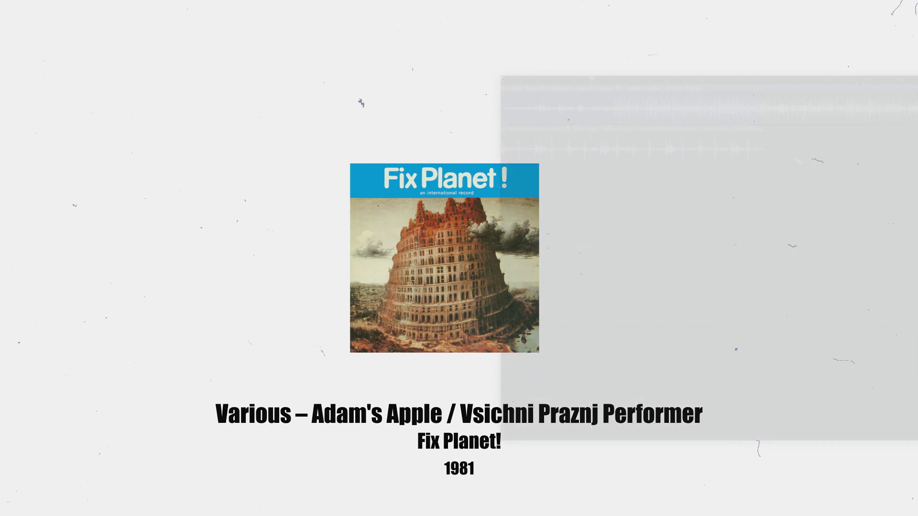
# - Play the Adam's Apple sample from where the drums enter, midway through bar 13, and slice the clip at that point
pyautogui.scroll(10, 305, 82)
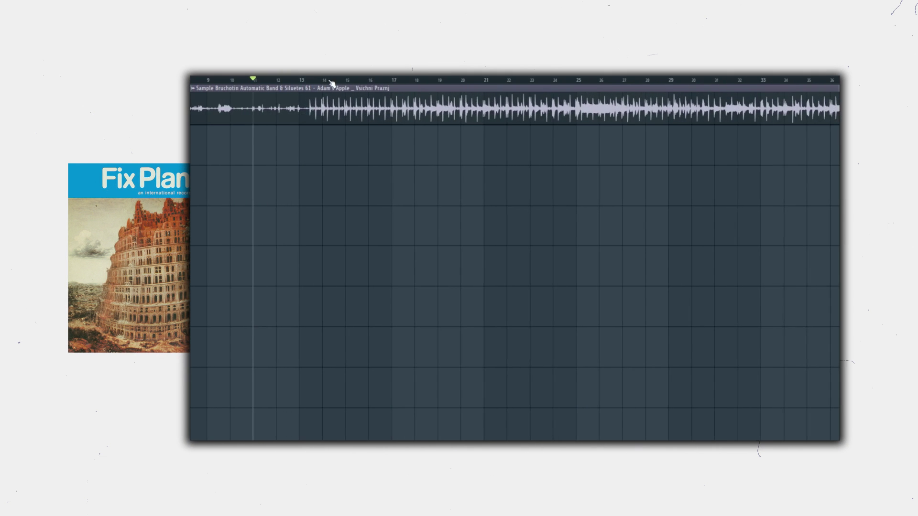
pyautogui.moveTo(283, 82); pyautogui.dragTo(279, 86)
pyautogui.press('space')
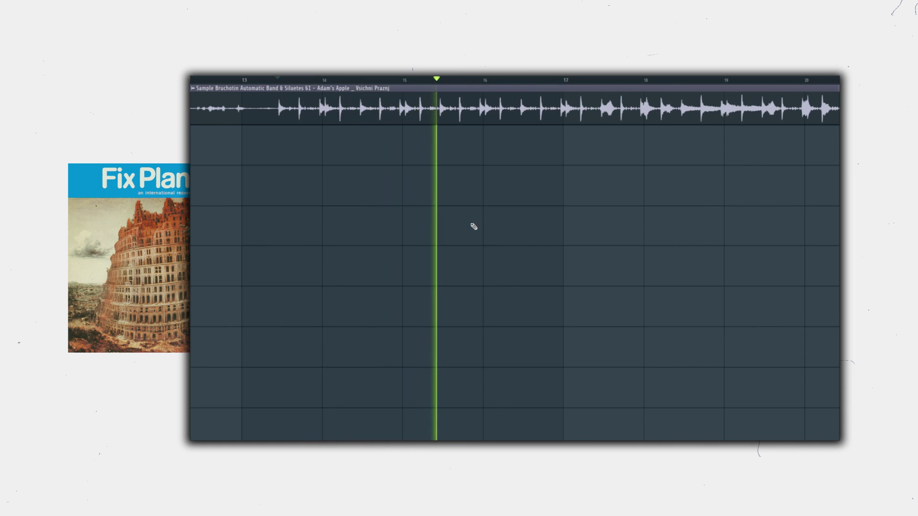
pyautogui.press('space')
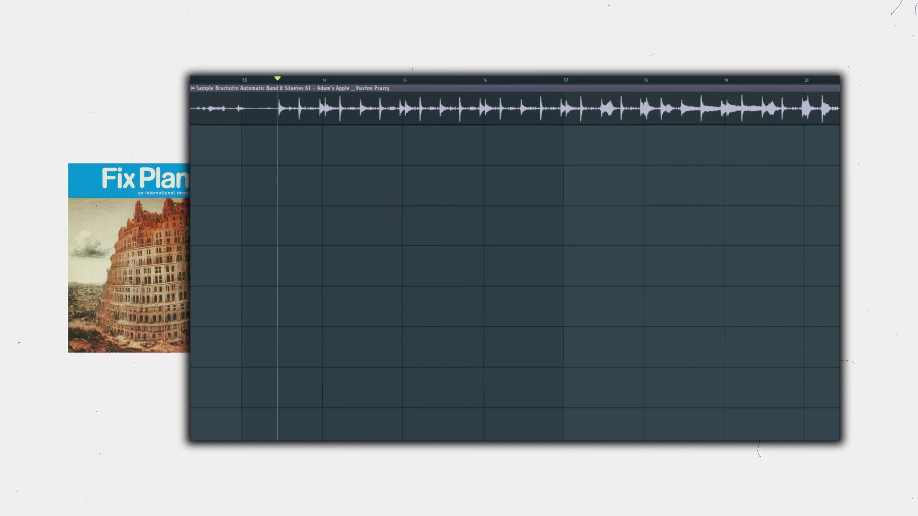
pyautogui.click(279, 116)
# - Check the loop's end point midway through bar 15 by playing from there, and slice the sample clip at it
pyautogui.moveTo(446, 80); pyautogui.dragTo(439, 80)
pyautogui.press('space')
pyautogui.press('space')
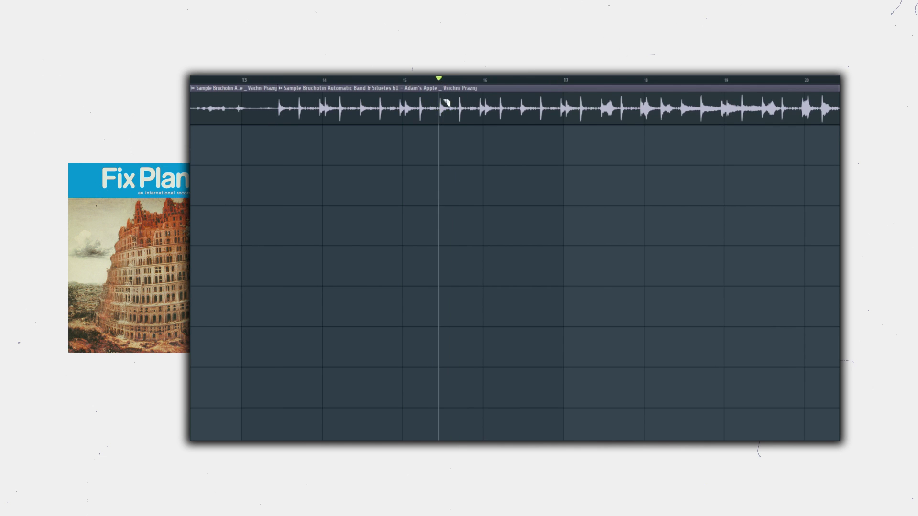
pyautogui.click(443, 124)
# - Pick the two-bar section between the slices and place a copy of it on the second track at bar 1
pyautogui.click(366, 104)
pyautogui.scroll(-7, 407, 88)
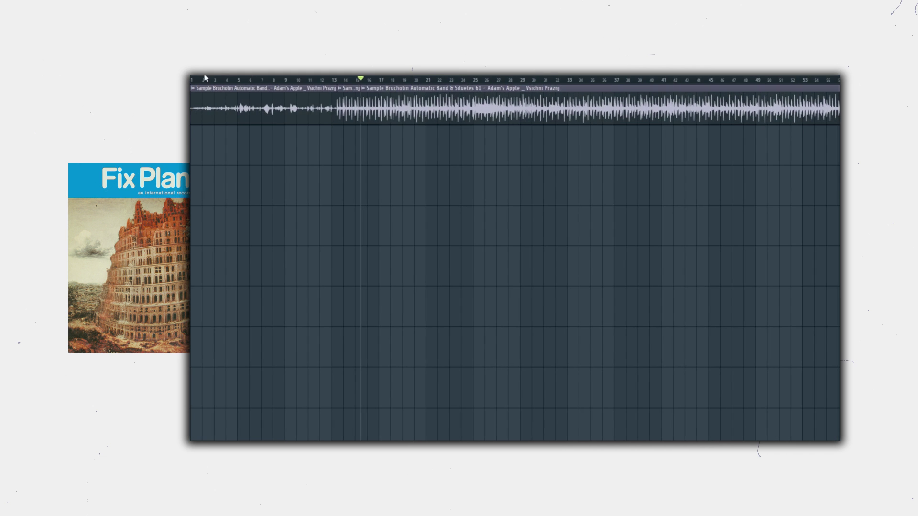
pyautogui.scroll(6, 198, 86)
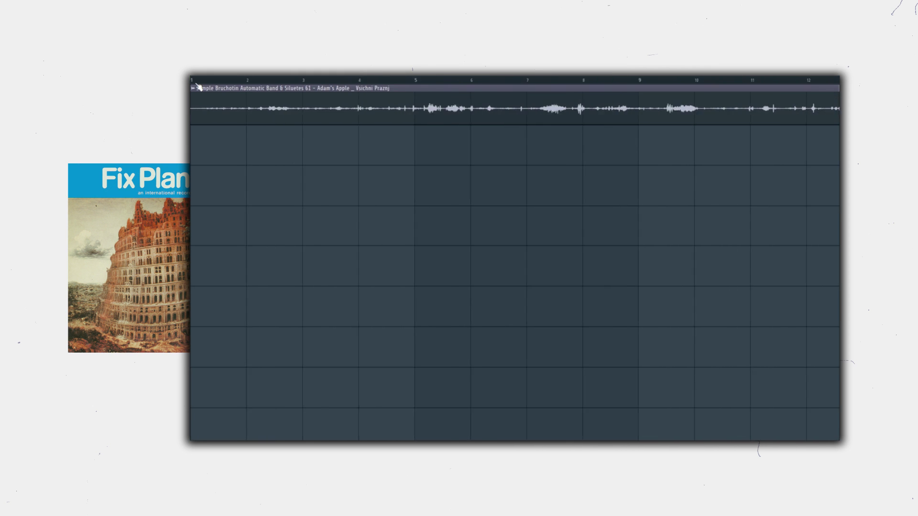
pyautogui.click(200, 162)
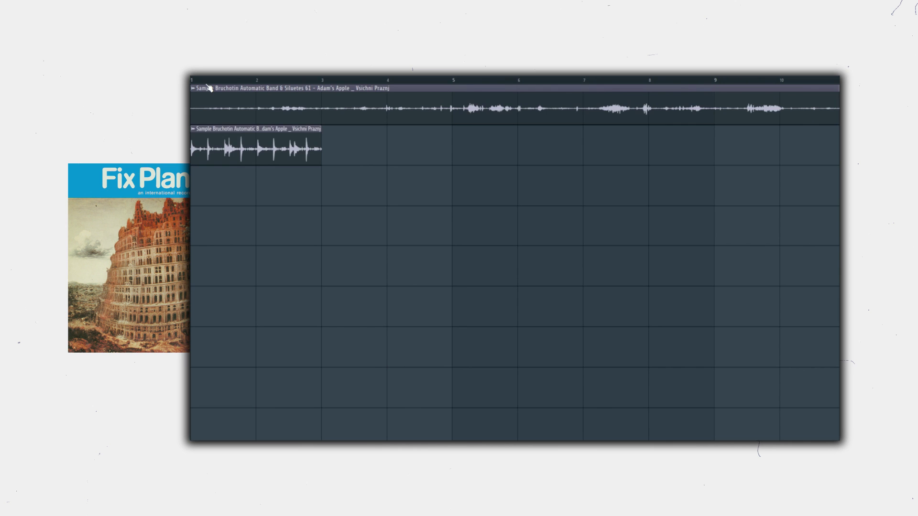
# - Repeat the two-bar drum loop at bar 3, mute the full sample on the first track, and play back the loop
pyautogui.click(344, 147)
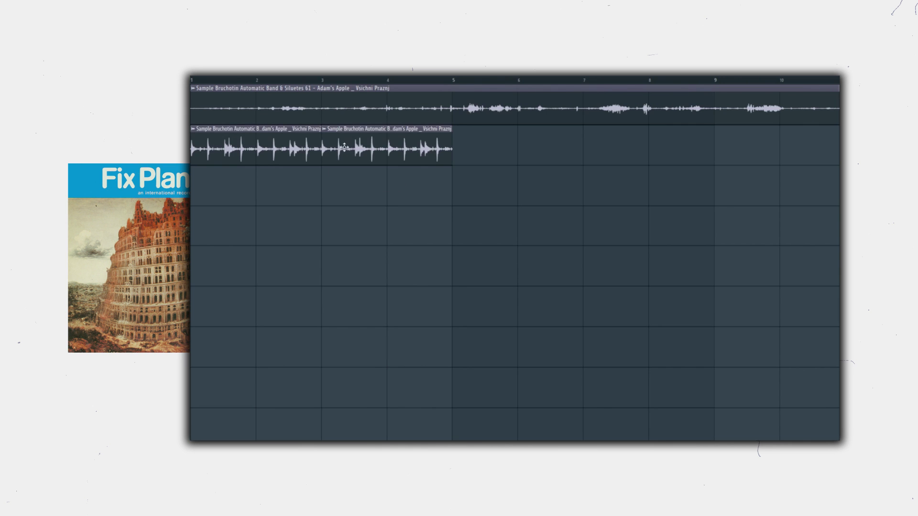
pyautogui.click(186, 112)
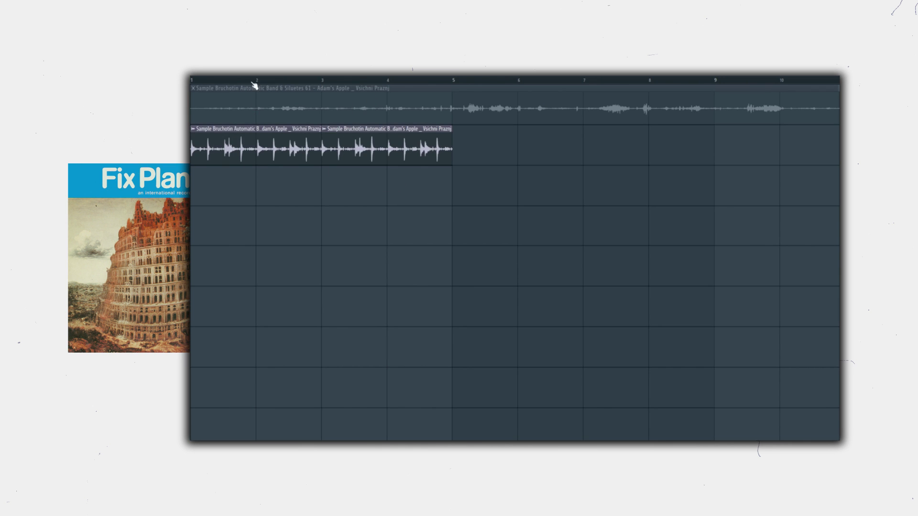
pyautogui.press('space')
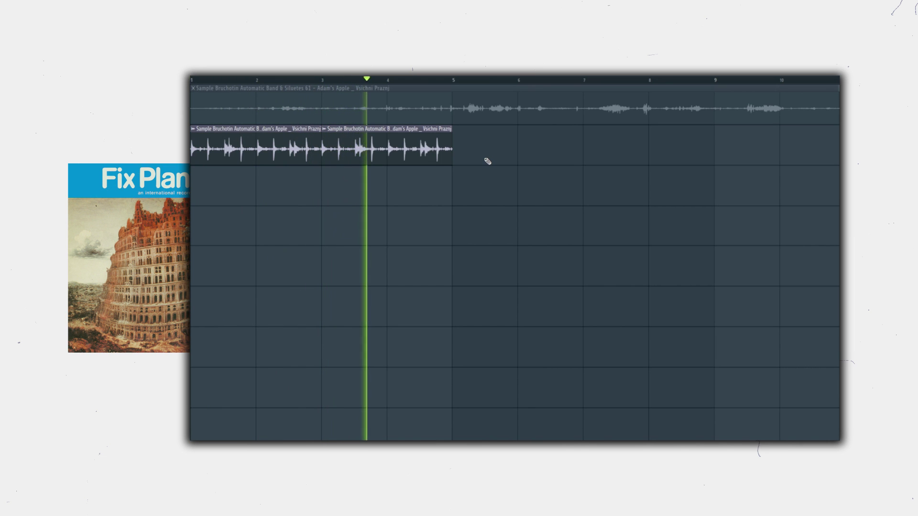
pyautogui.press('space')
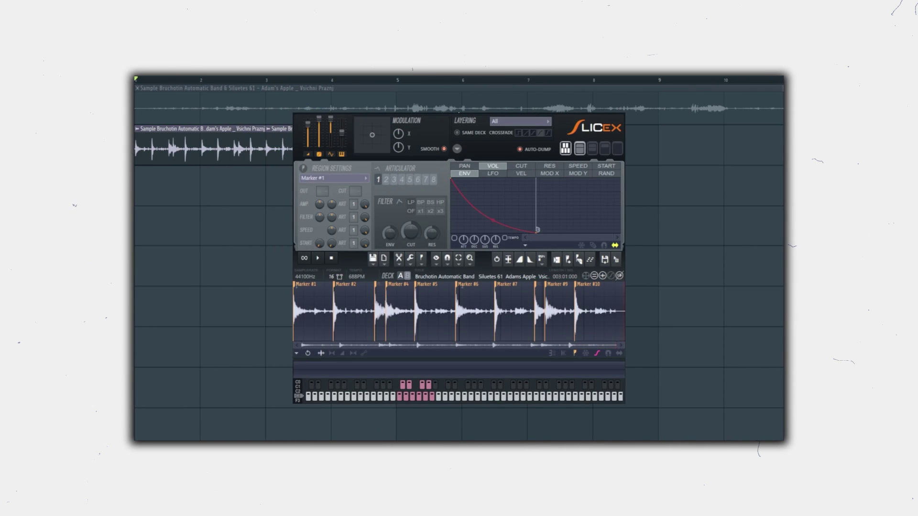
# - Audition the marked drum slices of the sample one after another in Slicex
pyautogui.click(316, 314)
pyautogui.click(381, 314)
pyautogui.click(405, 314)
pyautogui.click(444, 314)
pyautogui.click(475, 314)
pyautogui.click(541, 314)
pyautogui.click(559, 316)
pyautogui.click(600, 315)
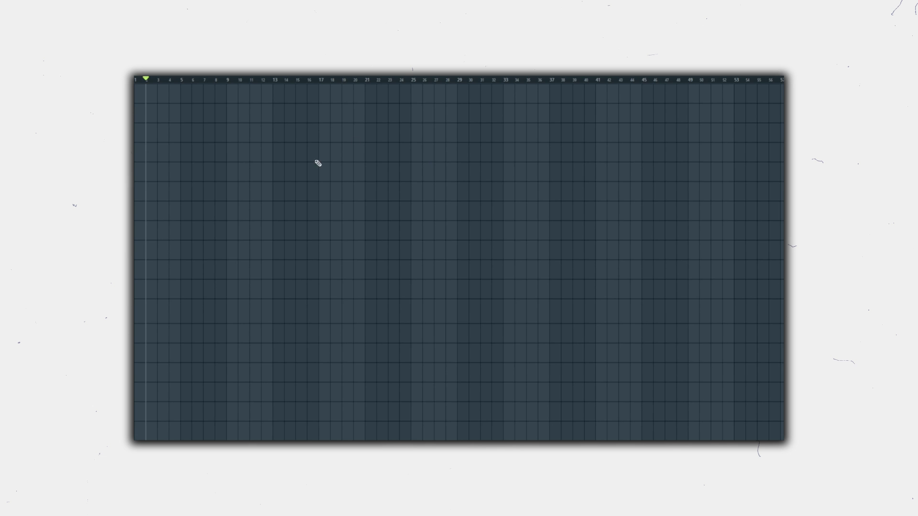
# - Place Pattern 1 on the first playlist track at bar 2 and play it back
pyautogui.click(150, 96)
pyautogui.press('space')
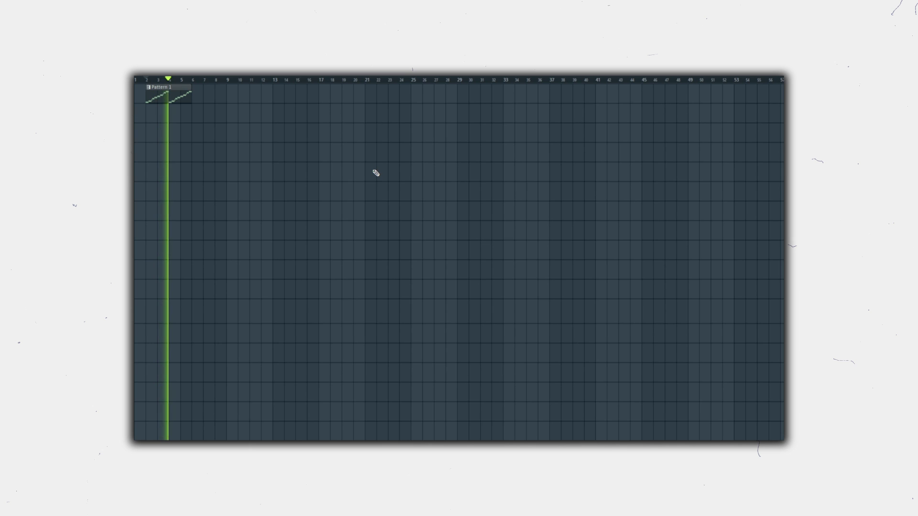
pyautogui.press('space')
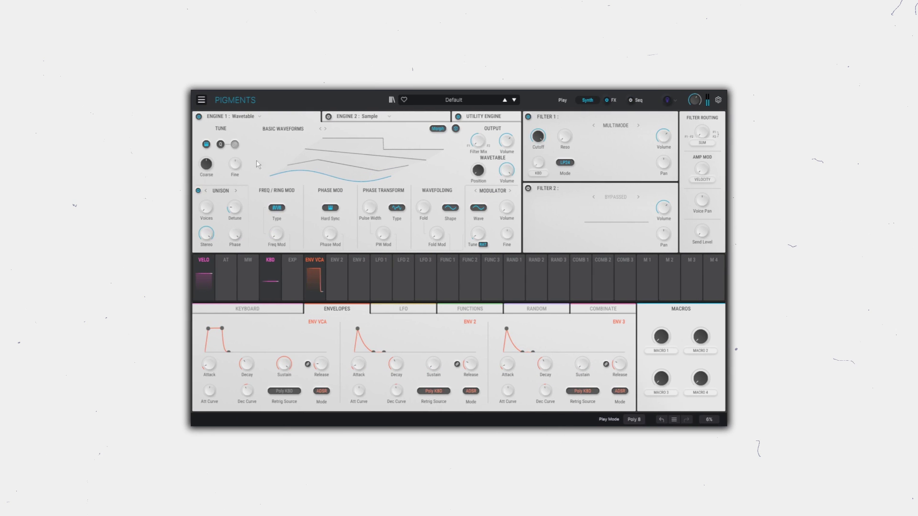
# - Lower both Pigments engines' coarse pitch and enable Engine 2 as a Wavetable engine with the sawtooth basic waveform
pyautogui.moveTo(206, 164); pyautogui.dragTo(206, 176)
pyautogui.click(329, 117)
pyautogui.click(372, 118)
pyautogui.click(359, 147)
pyautogui.moveTo(375, 165); pyautogui.dragTo(376, 132)
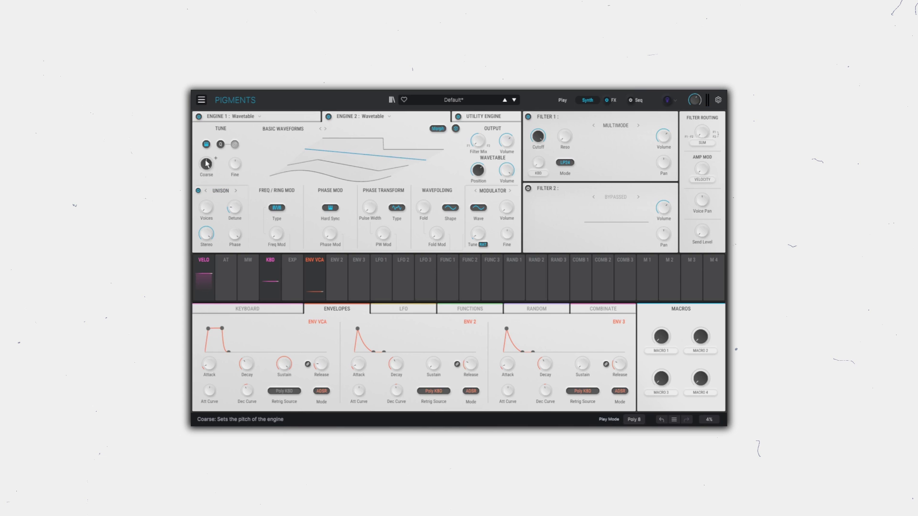
pyautogui.moveTo(207, 165); pyautogui.dragTo(207, 178)
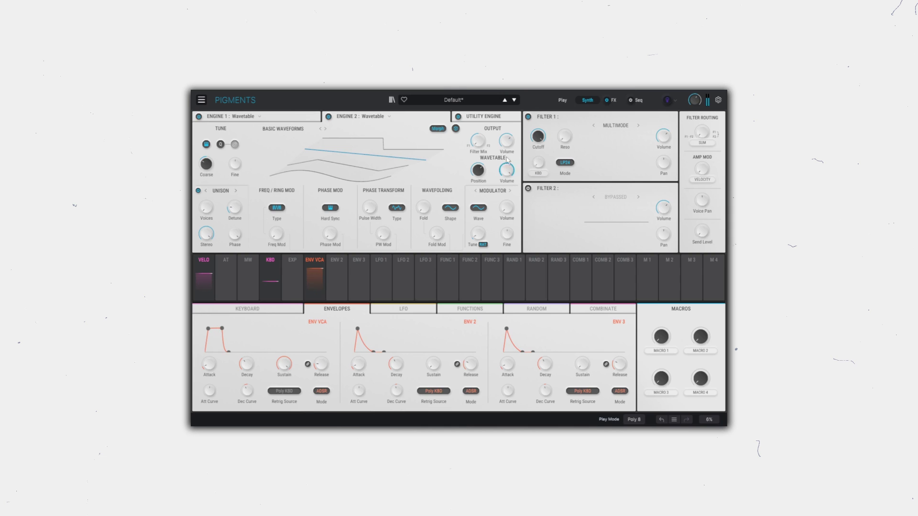
# - Set Engine 2's output volume to about -8 dB and raise Filter 1's cutoff and resonance
pyautogui.moveTo(511, 144); pyautogui.dragTo(511, 152)
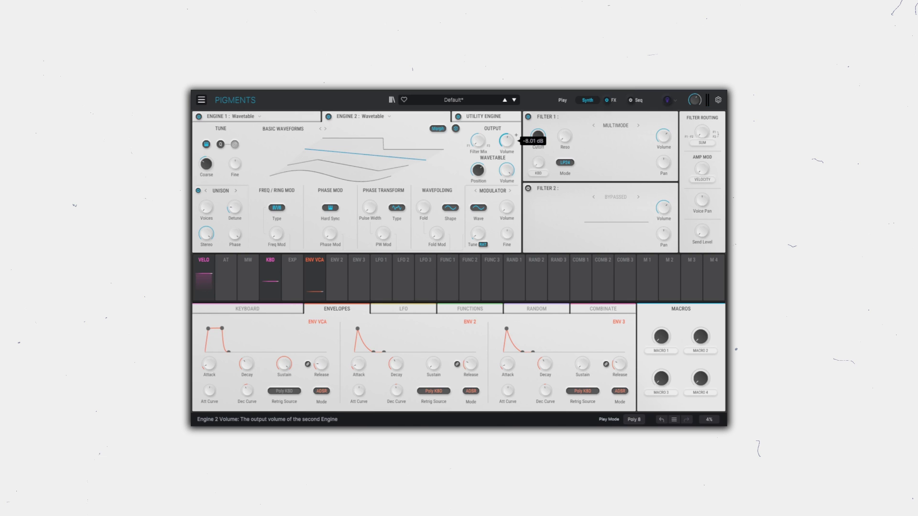
pyautogui.moveTo(547, 131)
pyautogui.moveTo(547, 130); pyautogui.dragTo(547, 124)
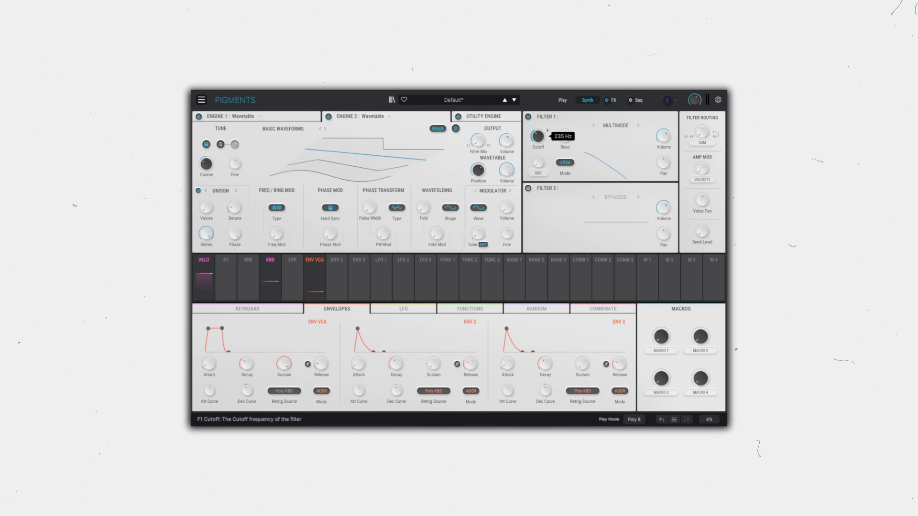
pyautogui.moveTo(574, 135); pyautogui.dragTo(574, 131)
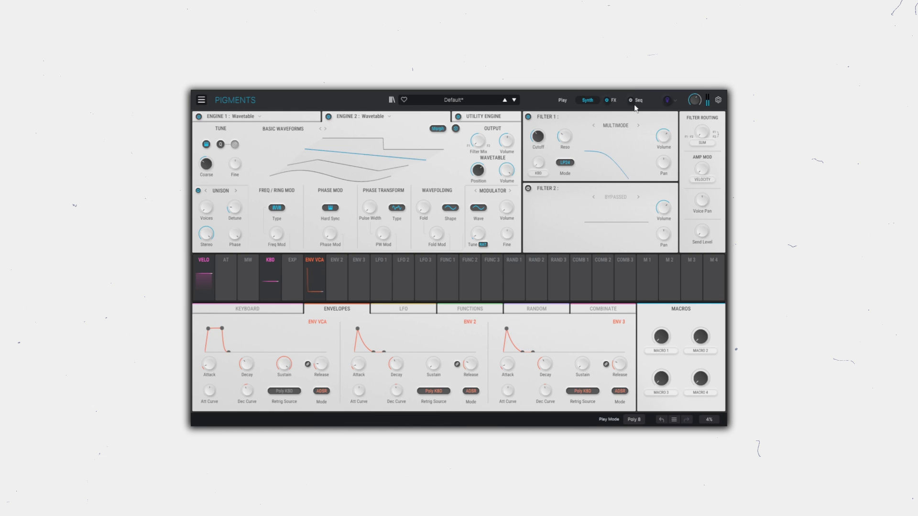
# - Add an effect to the empty third slot of FX A and lower its dry/wet mix
pyautogui.click(612, 101)
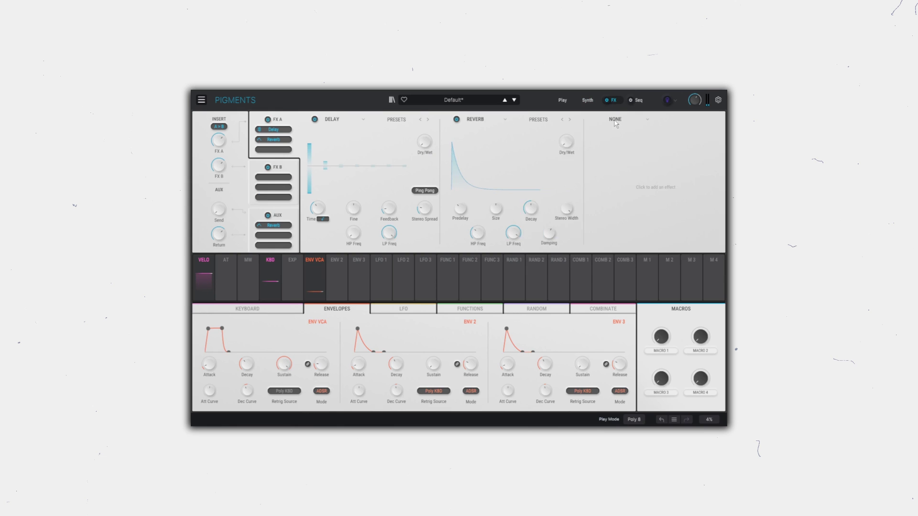
pyautogui.click(616, 125)
pyautogui.click(630, 223)
pyautogui.moveTo(702, 147); pyautogui.dragTo(702, 167)
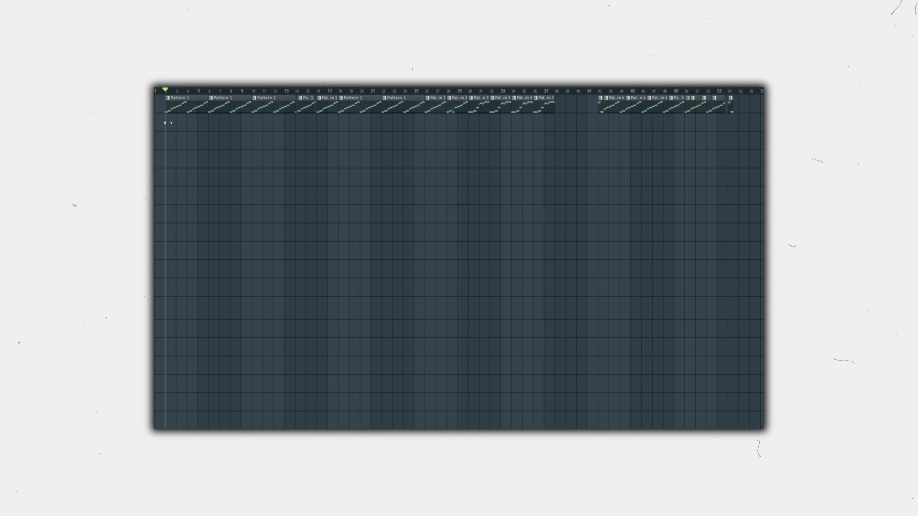
# - Place Pattern 6 on the second track at bar 2 with two Pro Q automation clips beneath it, and play the section
pyautogui.click(168, 123)
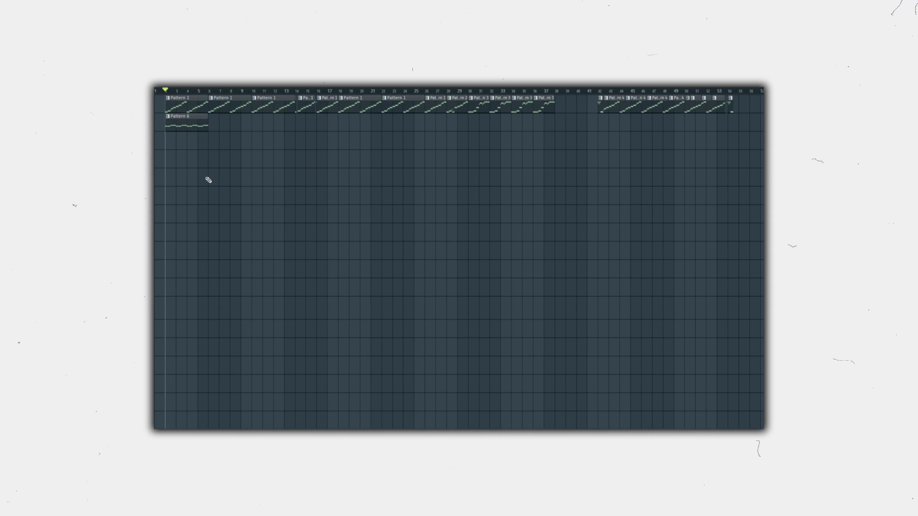
pyautogui.click(168, 142)
pyautogui.click(190, 142)
pyautogui.press('space')
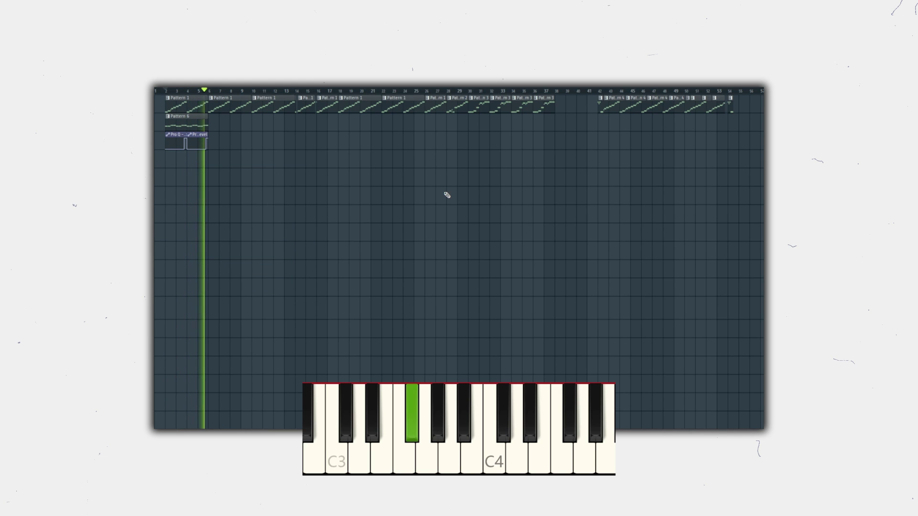
pyautogui.press('space')
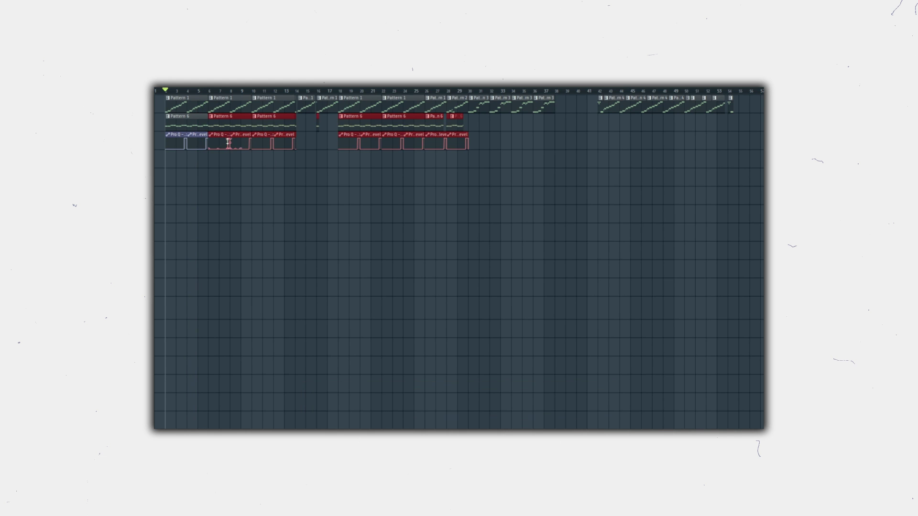
pyautogui.click(393, 202)
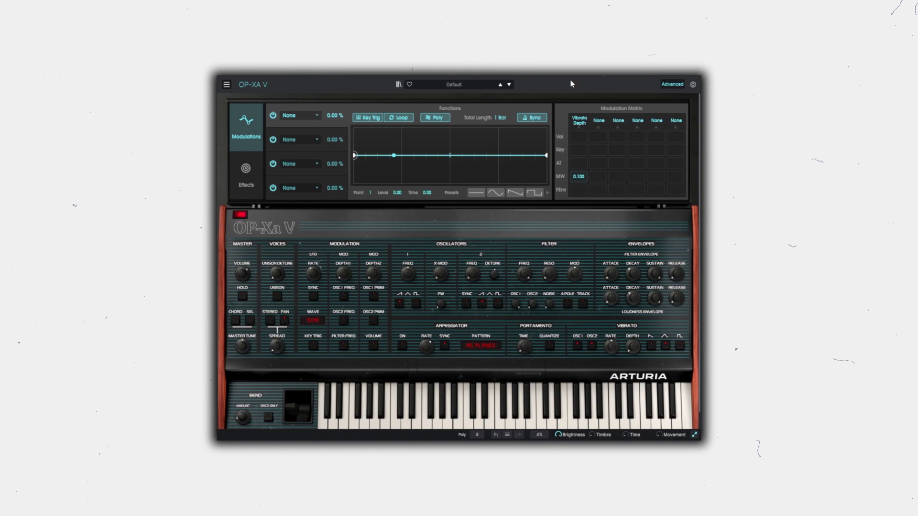
# - Lower the loudness and filter envelope sustains, turn on oscillator sync, and set oscillator 2's frequency to 7 semitones
pyautogui.moveTo(654, 300); pyautogui.dragTo(654, 335)
pyautogui.moveTo(652, 299); pyautogui.dragTo(655, 306)
pyautogui.moveTo(655, 273); pyautogui.dragTo(655, 308)
pyautogui.click(468, 305)
pyautogui.moveTo(475, 279); pyautogui.dragTo(476, 273)
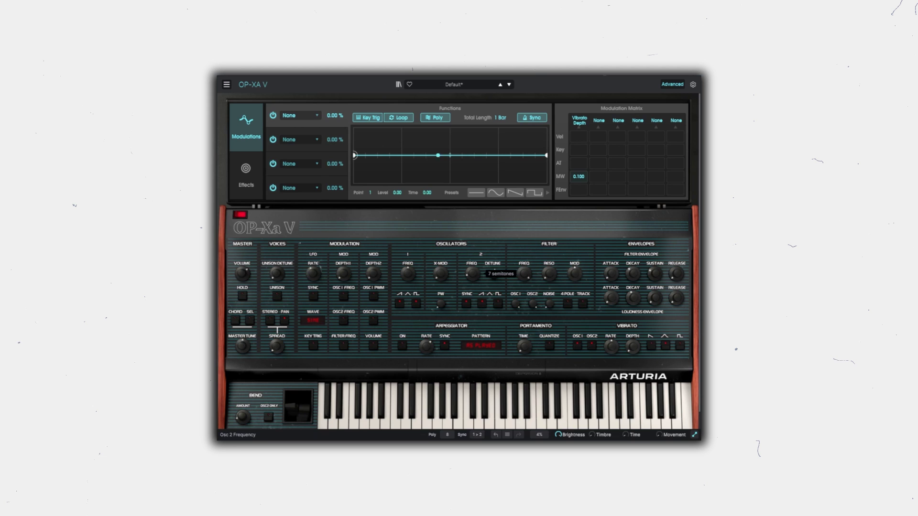
pyautogui.moveTo(527, 275)
pyautogui.moveTo(550, 274)
# - Change Effect 1 to Overdrive, raise the Overdrive and Chorus dry/wet mixes, and raise the loudness envelope's sustain
pyautogui.click(247, 171)
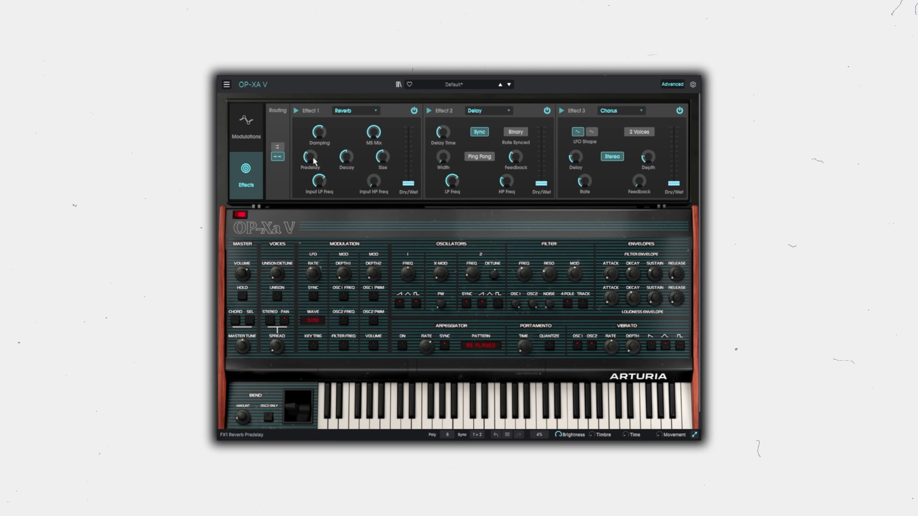
pyautogui.click(364, 110)
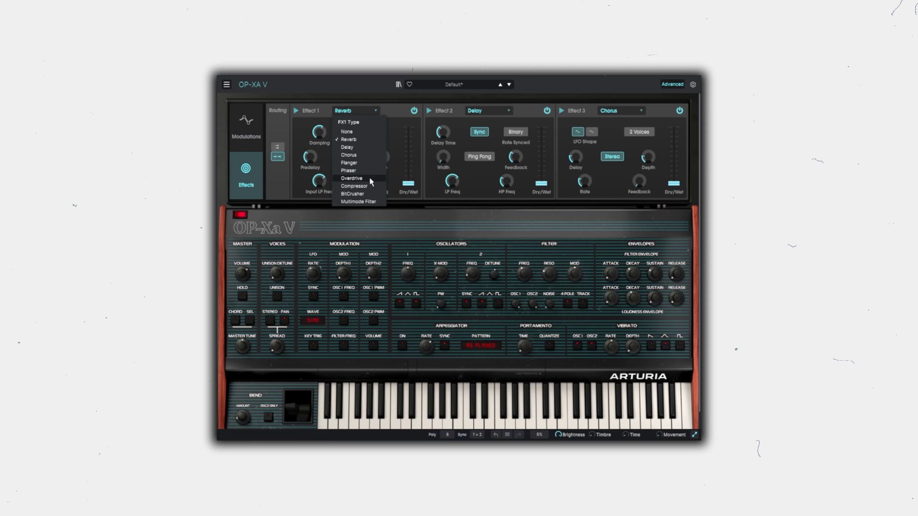
pyautogui.click(347, 147)
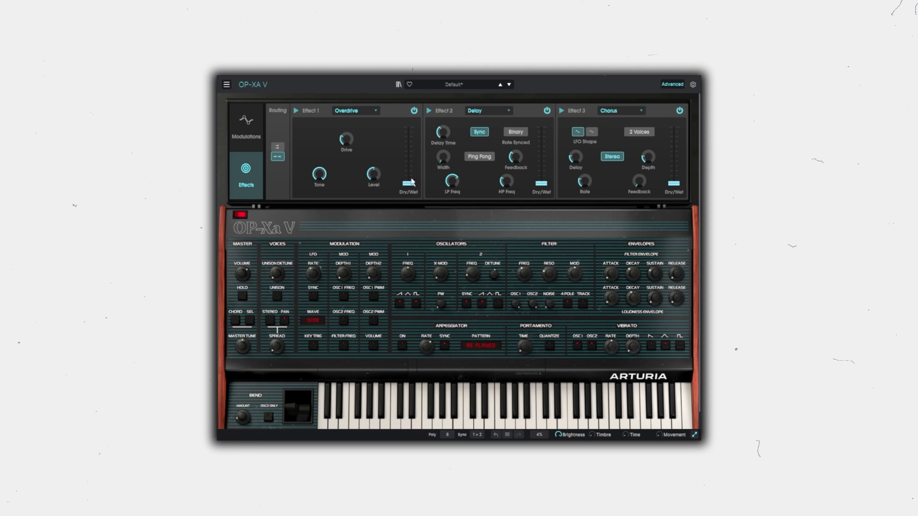
pyautogui.moveTo(416, 185); pyautogui.dragTo(415, 171)
pyautogui.moveTo(682, 187); pyautogui.dragTo(682, 184)
pyautogui.moveTo(655, 300); pyautogui.dragTo(672, 269)
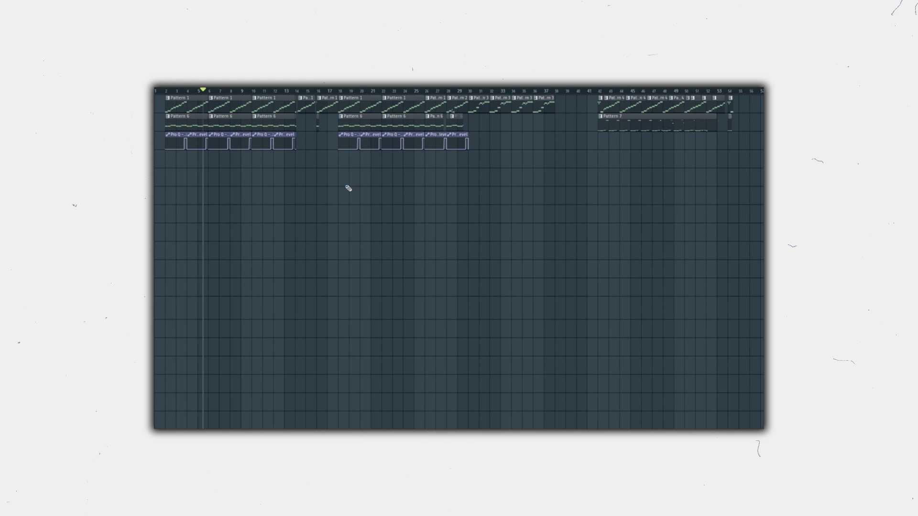
# - Place Pattern 8 on the fourth track midway through bar 5 and play it back
pyautogui.click(207, 160)
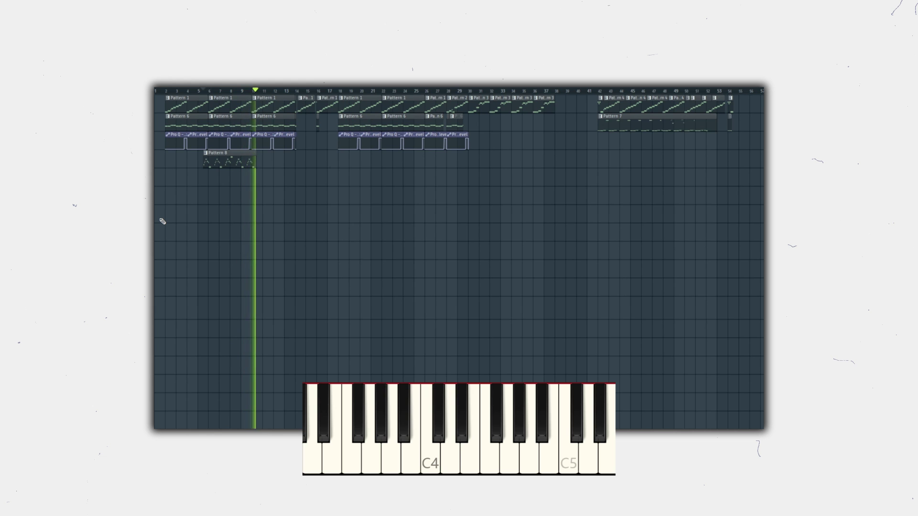
pyautogui.press('space')
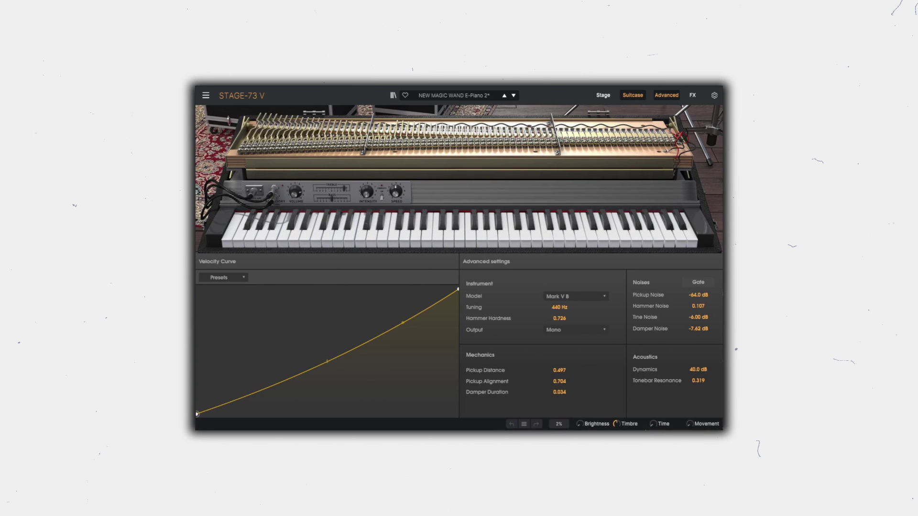
# - Show the Stage-73 V electric piano's effects and record a single sustained note into Edison
pyautogui.click(693, 96)
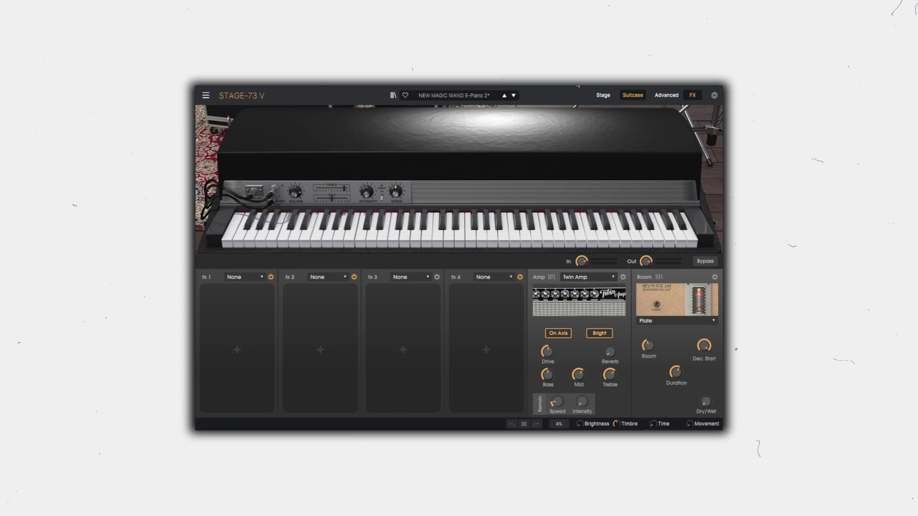
pyautogui.click(359, 161)
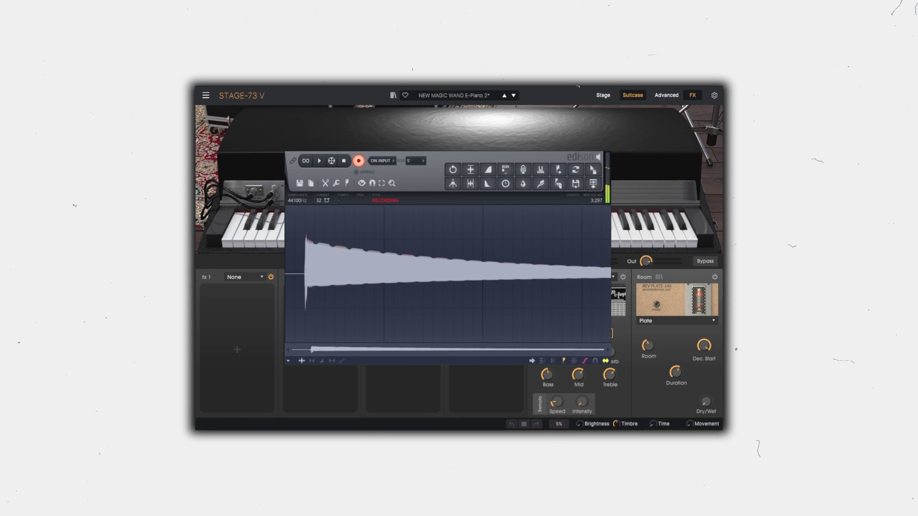
pyautogui.click(358, 161)
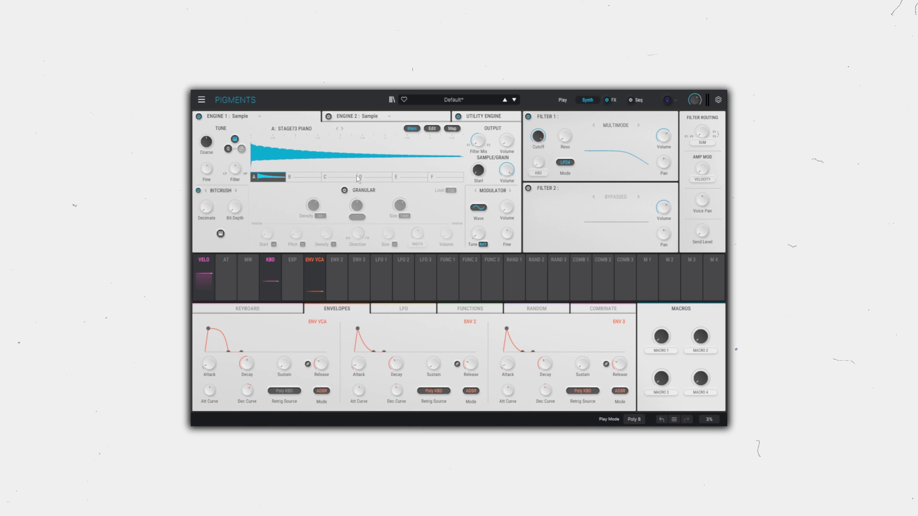
# - Show Engine 1's Sample type and its Stage73 Piano sample in Pigments, and open the FX page
pyautogui.click(247, 119)
pyautogui.click(244, 114)
pyautogui.click(292, 128)
pyautogui.click(293, 129)
pyautogui.click(612, 100)
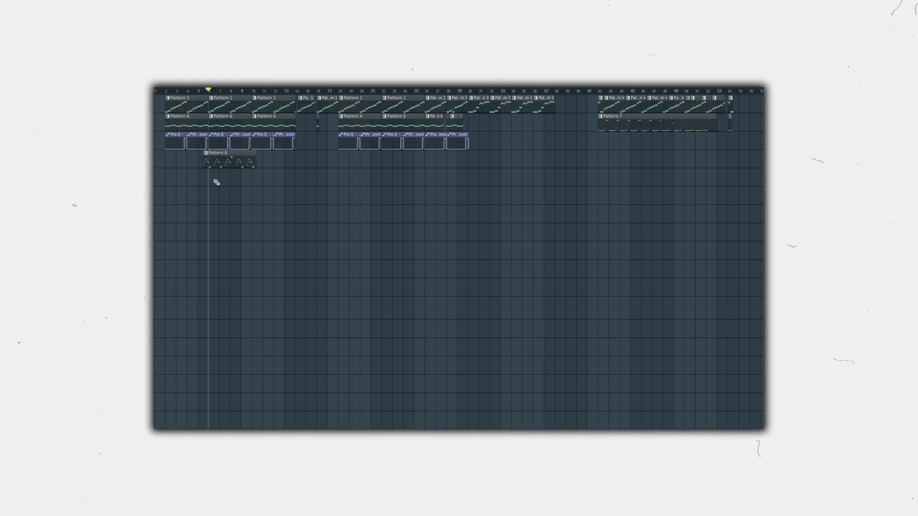
# - Place Pattern 9 at bar 6 and Pattern 10 at bar 10 on the fifth track and play them back
pyautogui.click(215, 182)
pyautogui.click(257, 183)
pyautogui.press('space')
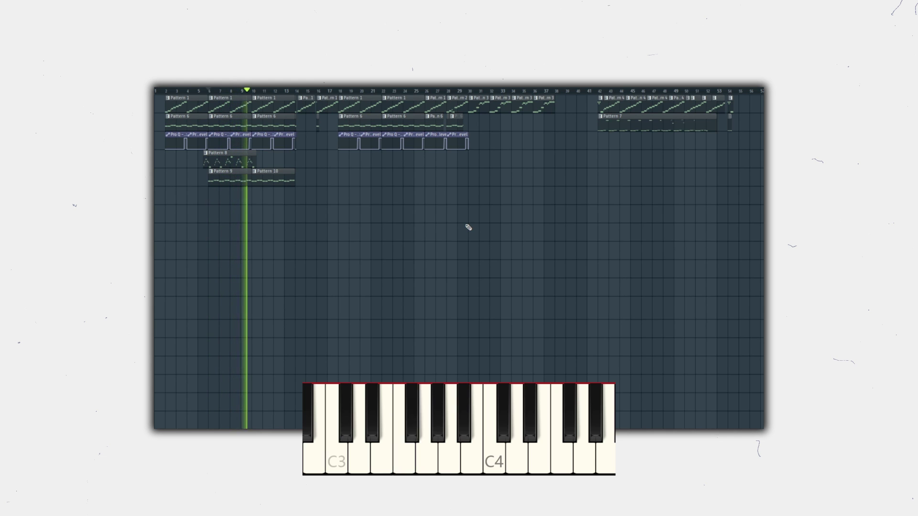
pyautogui.press('space')
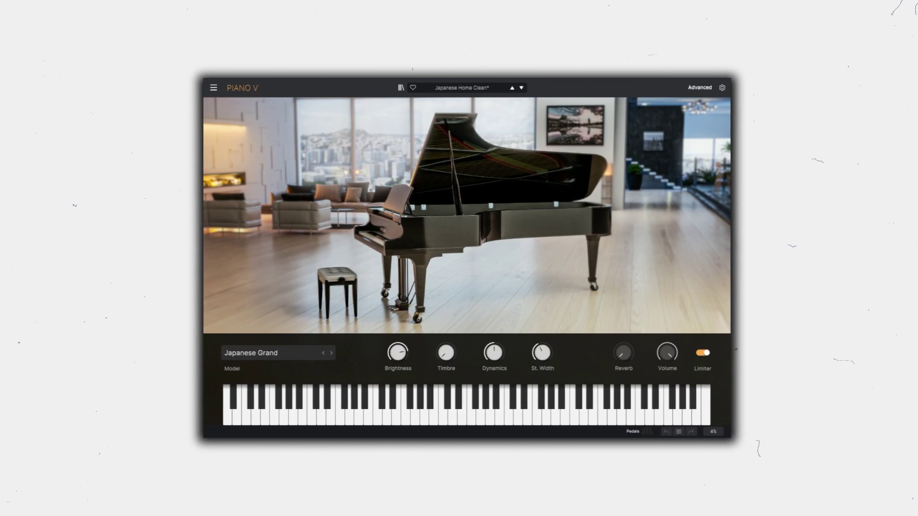
# - Show the advanced effect and model settings of the Piano V Japanese Grand
pyautogui.click(693, 87)
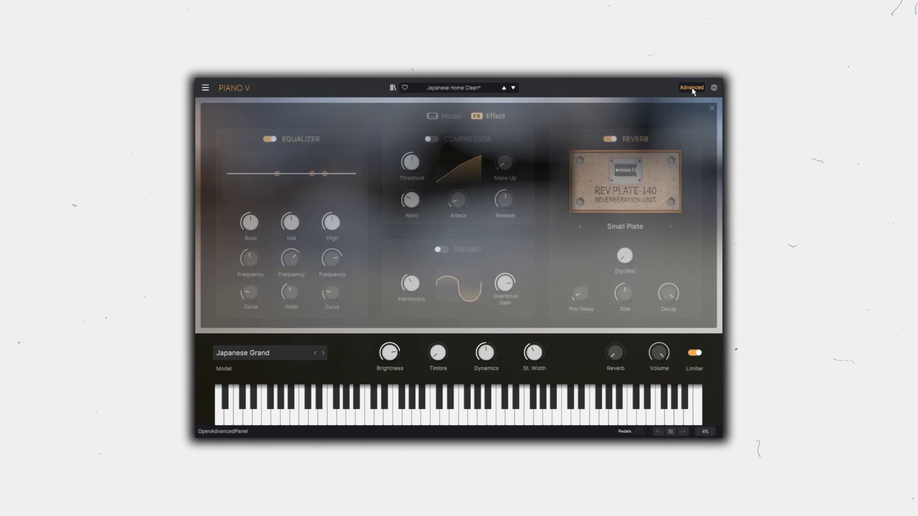
pyautogui.click(452, 119)
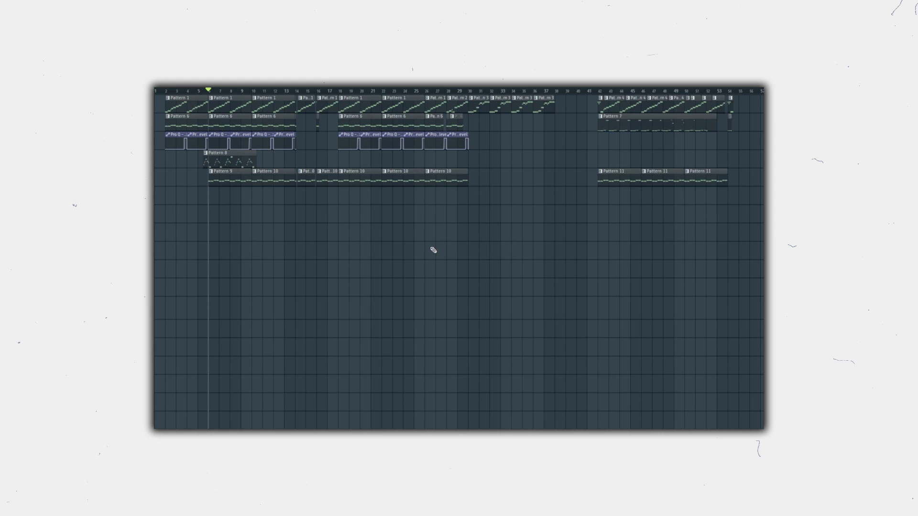
# - Place Pattern 12 at bar 6 and Pattern 13 at bar 10 on the sixth track, play them back, and repeat Pattern 13 from bar 42
pyautogui.click(209, 194)
pyautogui.click(260, 197)
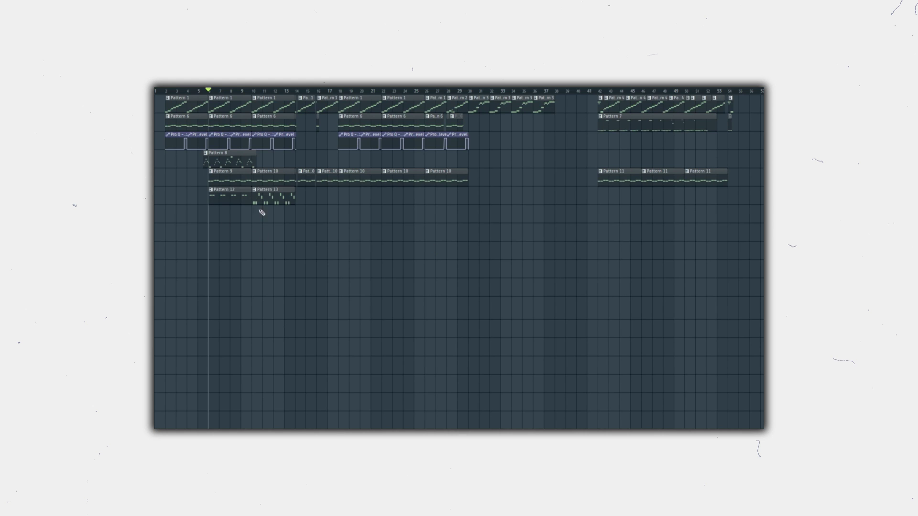
pyautogui.click(258, 92)
pyautogui.press('space')
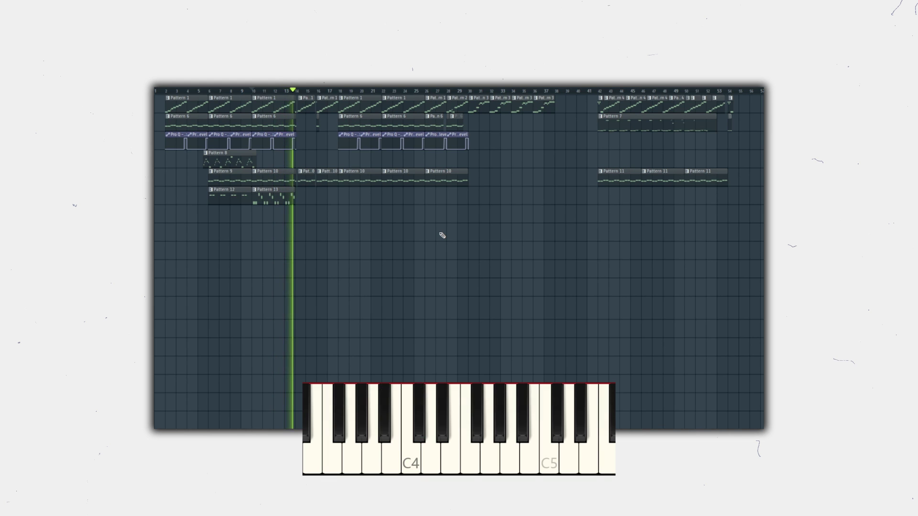
pyautogui.press('space')
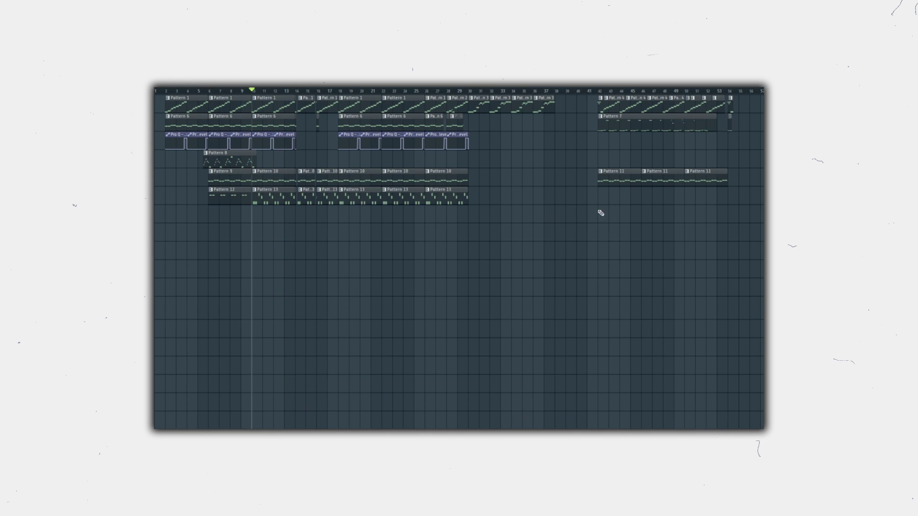
pyautogui.click(601, 195)
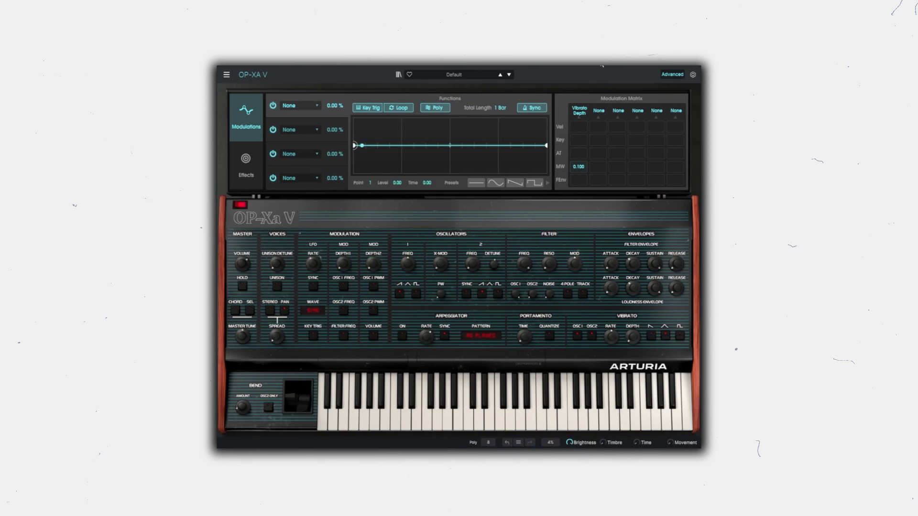
# - In OP-Xa V, enable oscillator 1's pulse wave, raise its frequency, lower the filter frequency and raise the resonance
pyautogui.click(418, 295)
pyautogui.moveTo(408, 263); pyautogui.dragTo(408, 246)
pyautogui.moveTo(526, 265); pyautogui.dragTo(526, 309)
pyautogui.moveTo(549, 265); pyautogui.dragTo(549, 246)
# - Change Effect 1 from Reverb to Overdrive and raise its Drive and dry/wet mix
pyautogui.click(256, 165)
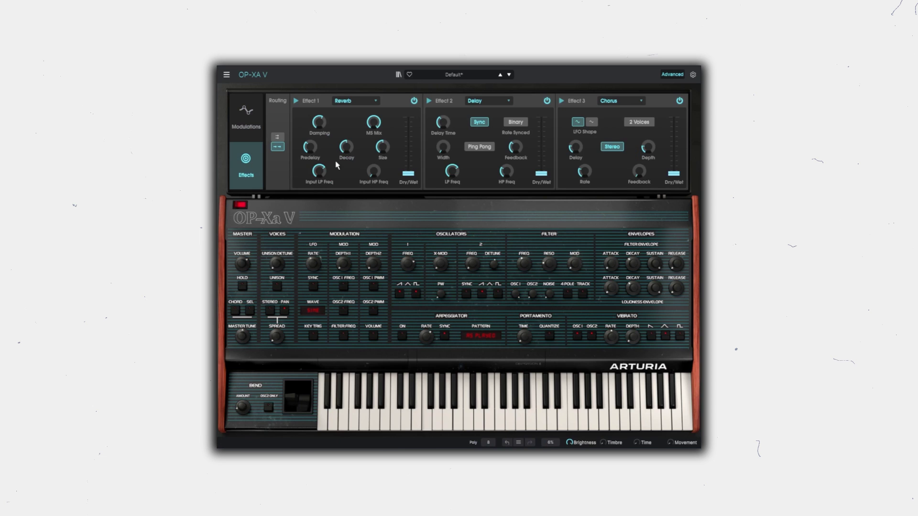
pyautogui.click(360, 101)
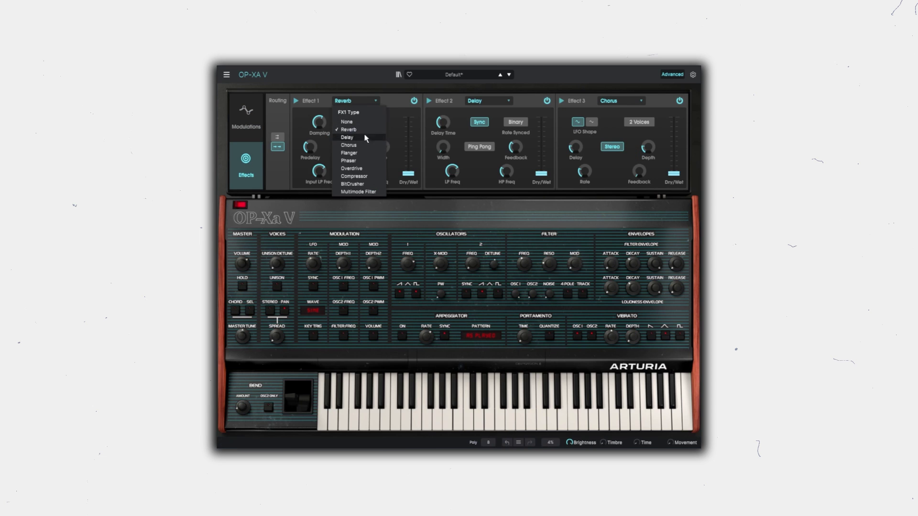
pyautogui.click(368, 169)
pyautogui.moveTo(345, 136); pyautogui.dragTo(346, 126)
pyautogui.moveTo(408, 173); pyautogui.dragTo(409, 139)
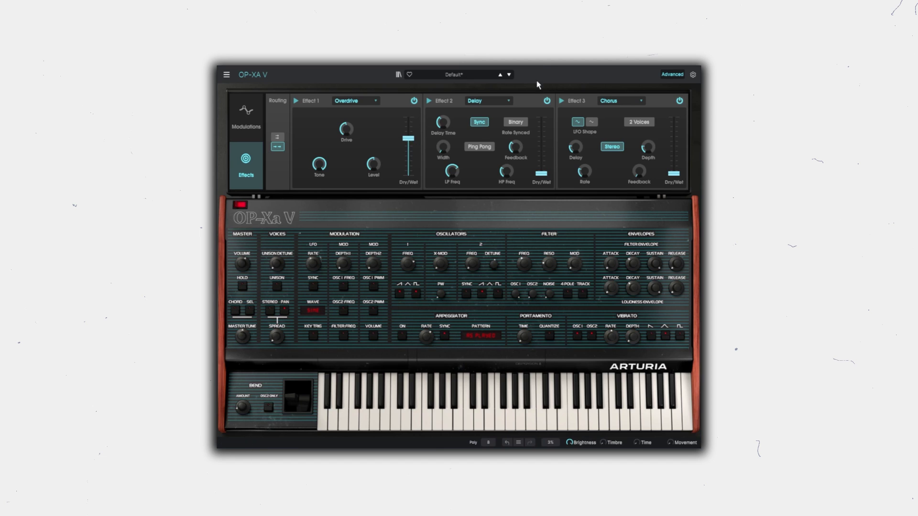
# - Turn on the LFO modulation of the filter frequency and adjust the LFO rate slightly
pyautogui.moveTo(242, 264)
pyautogui.moveTo(612, 287)
pyautogui.moveTo(677, 288)
pyautogui.click(344, 338)
pyautogui.moveTo(313, 264); pyautogui.dragTo(313, 262)
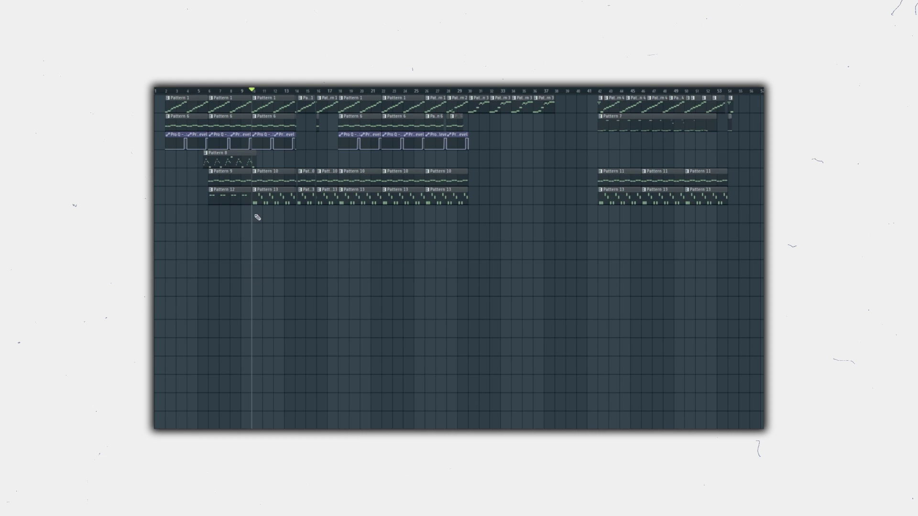
# - Place Pattern 14 on the seventh track at bar 10 and play it back
pyautogui.click(254, 216)
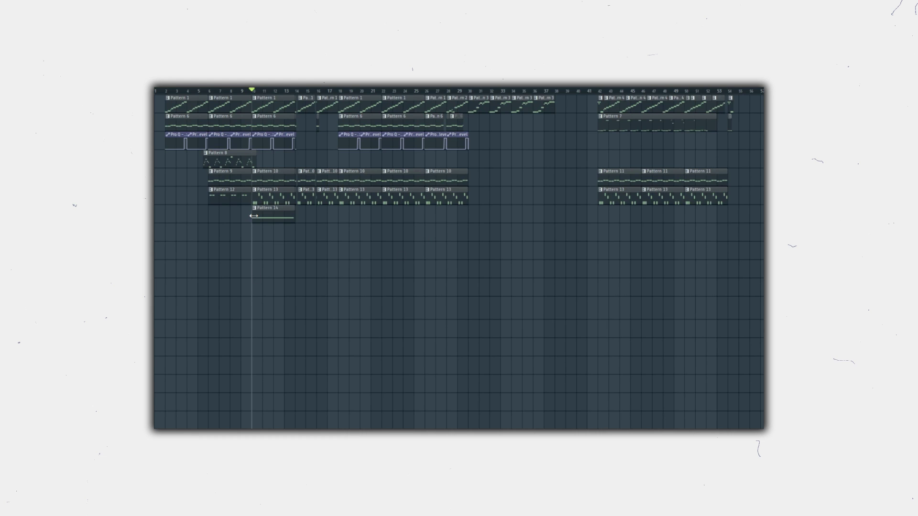
pyautogui.press('space')
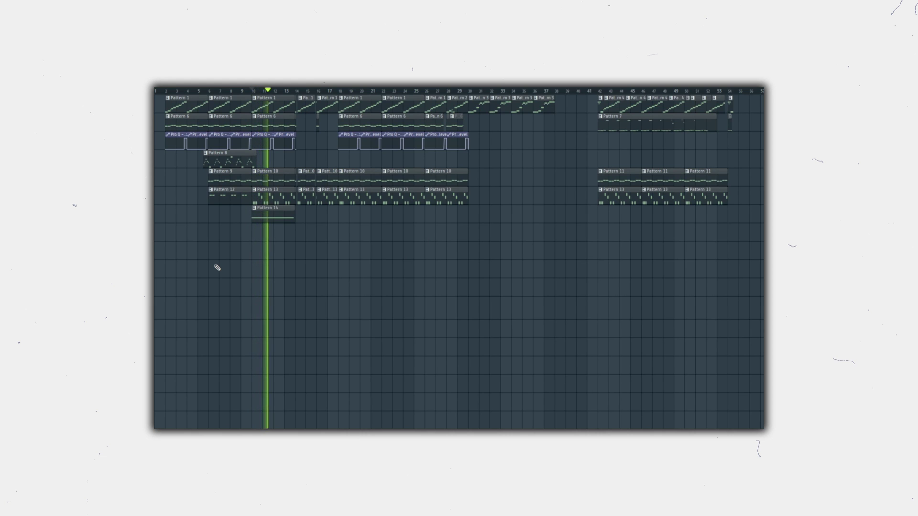
pyautogui.press('space')
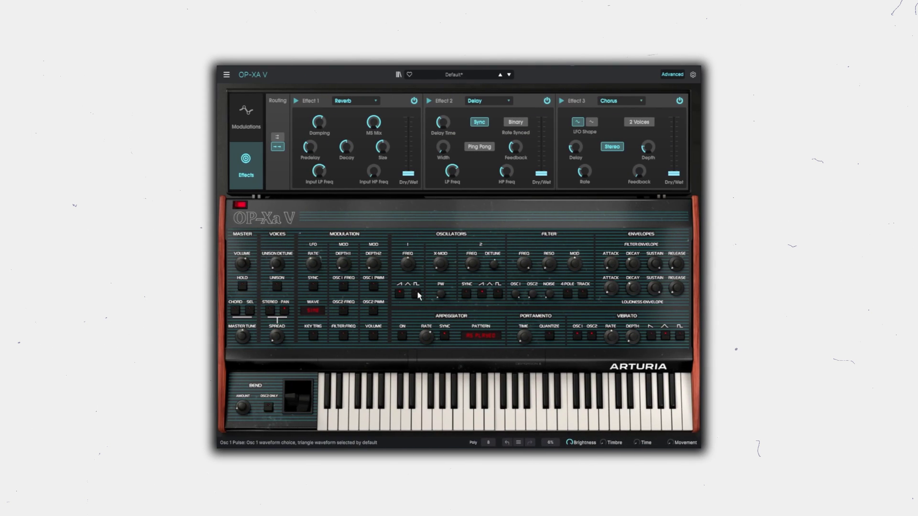
# - Enable oscillator 2's pulse wave in OP-Xa V, raise its level and detune, and lower the filter frequency
pyautogui.click(497, 295)
pyautogui.moveTo(534, 293); pyautogui.dragTo(495, 255)
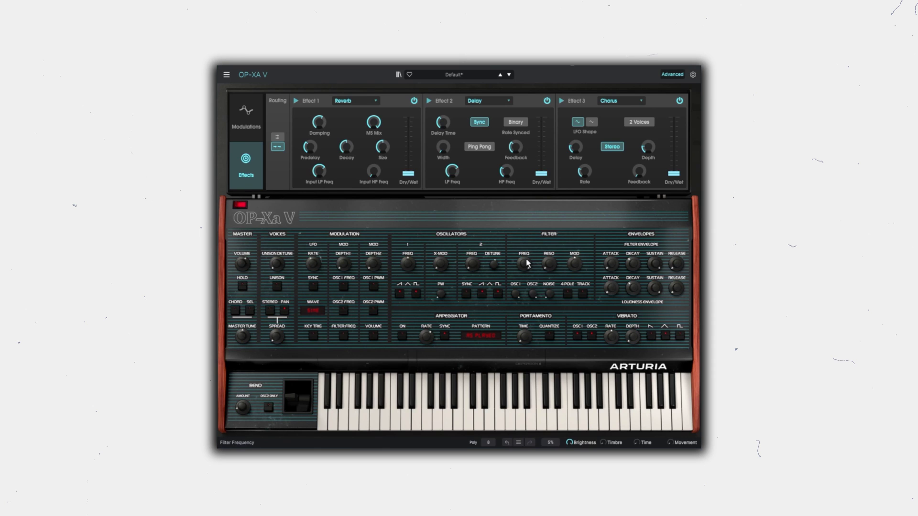
pyautogui.moveTo(525, 264); pyautogui.dragTo(525, 311)
# - Raise the loudness envelope's attack and release, and adjust the filter envelope's sustain
pyautogui.moveTo(610, 290); pyautogui.dragTo(610, 248)
pyautogui.moveTo(676, 288); pyautogui.dragTo(676, 287)
pyautogui.moveTo(677, 289); pyautogui.dragTo(671, 239)
pyautogui.moveTo(655, 265); pyautogui.dragTo(655, 264)
# - Raise the Chorus mix, change Effect 1 to Overdrive with a little Drive and dry/wet, and adjust the oscillators' pulse width
pyautogui.moveTo(674, 174); pyautogui.dragTo(674, 160)
pyautogui.click(356, 101)
pyautogui.click(352, 169)
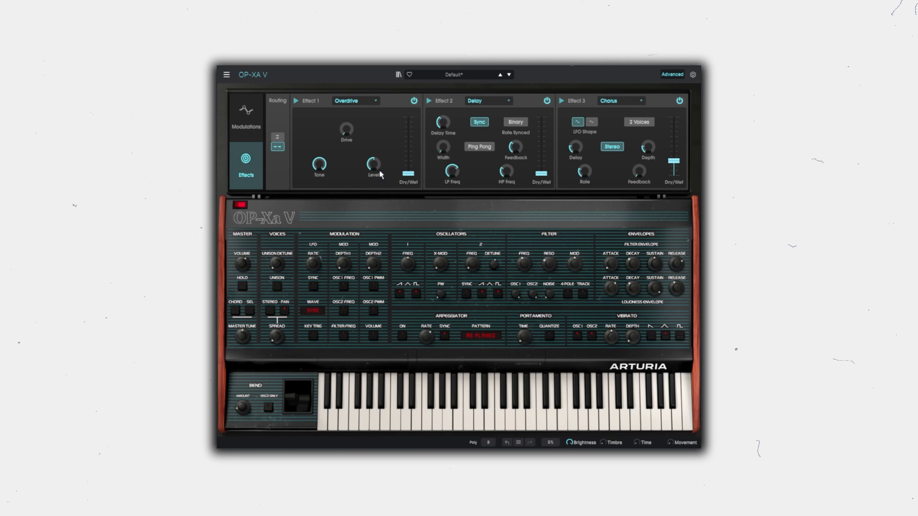
pyautogui.moveTo(346, 130); pyautogui.dragTo(346, 126)
pyautogui.moveTo(410, 178); pyautogui.dragTo(410, 167)
pyautogui.moveTo(441, 297); pyautogui.dragTo(441, 292)
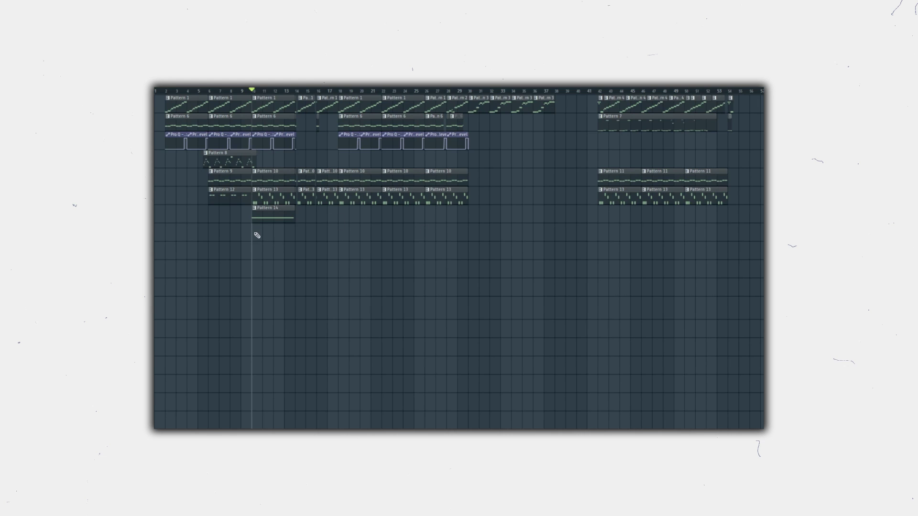
# - Place Pattern 15 on the eighth track and a mixer insert volume automation clip on the ninth at bar 10, and play them back
pyautogui.click(254, 233)
pyautogui.click(257, 251)
pyautogui.press('space')
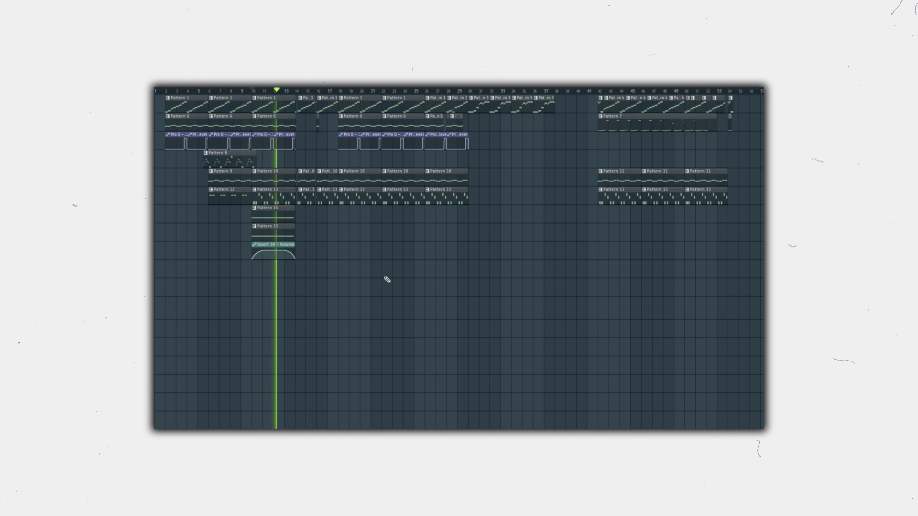
pyautogui.press('space')
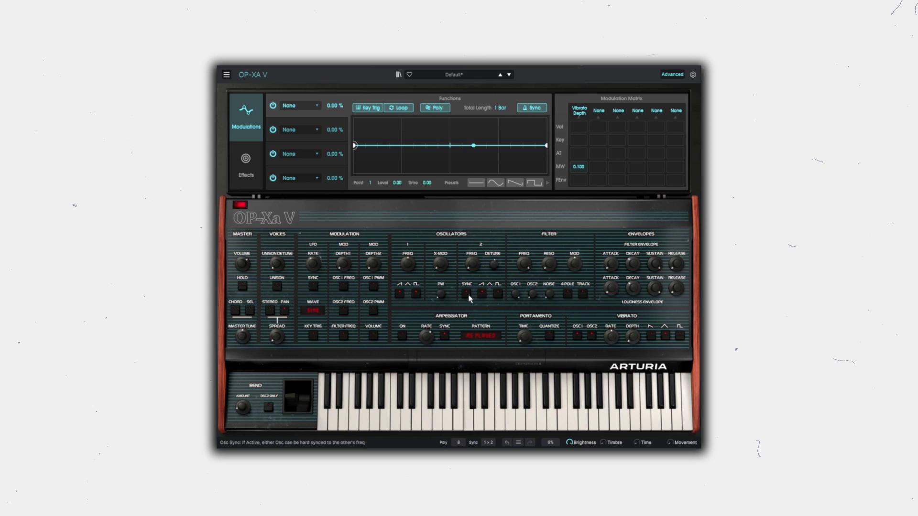
# - Adjust OP-Xa V's filter frequency and the vibrato depth and rate
pyautogui.moveTo(533, 294)
pyautogui.moveTo(524, 264)
pyautogui.moveTo(524, 264); pyautogui.dragTo(524, 264)
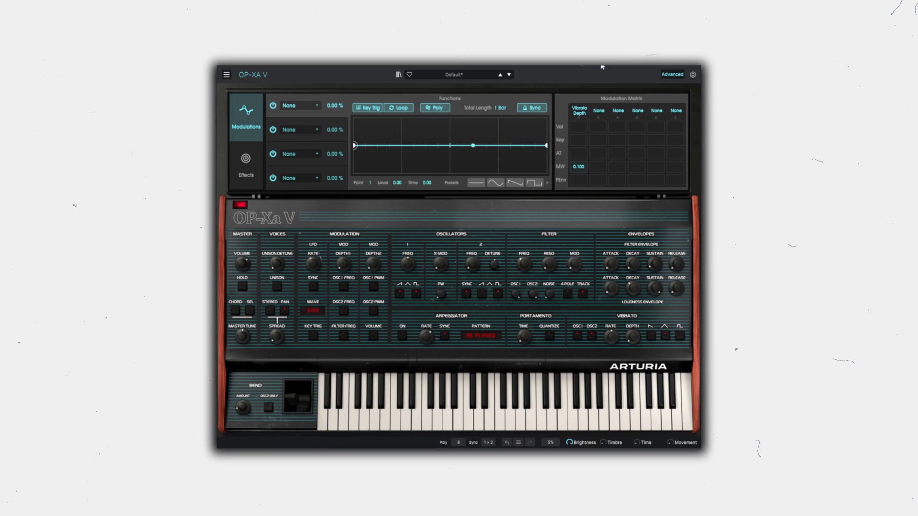
pyautogui.moveTo(631, 339)
pyautogui.mouseDown()
pyautogui.moveTo(631, 327)
pyautogui.moveTo(616, 332)
pyautogui.mouseUp()
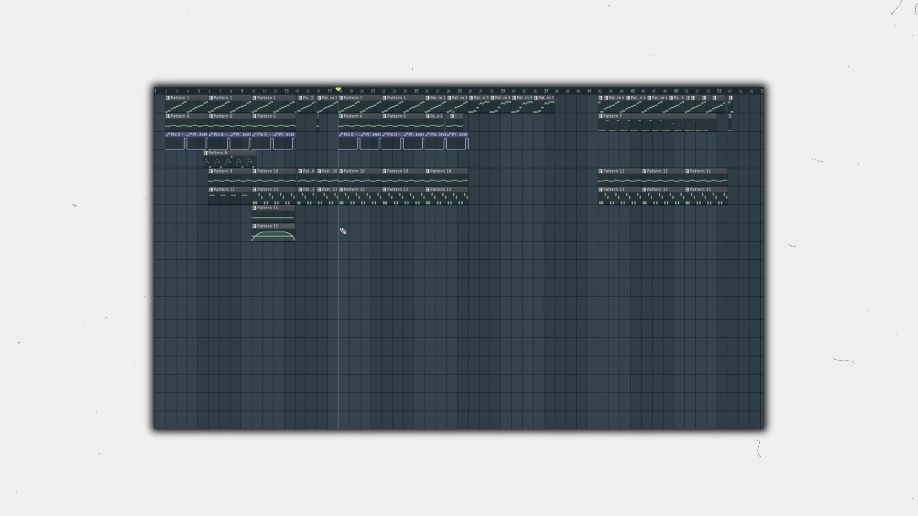
# - Place Pattern 16 on the eighth track and its volume automation clip on the seventh at bar 18, and play them back
pyautogui.click(342, 231)
pyautogui.click(341, 216)
pyautogui.press('space')
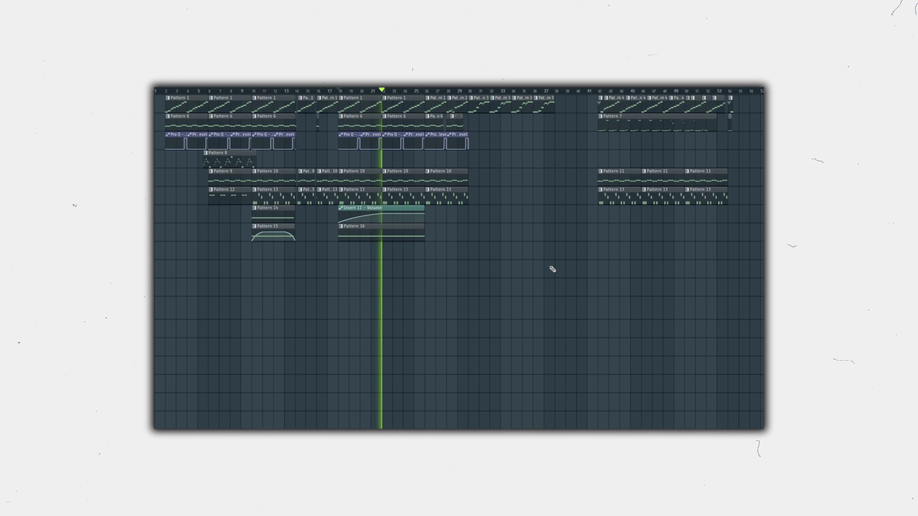
pyautogui.press('space')
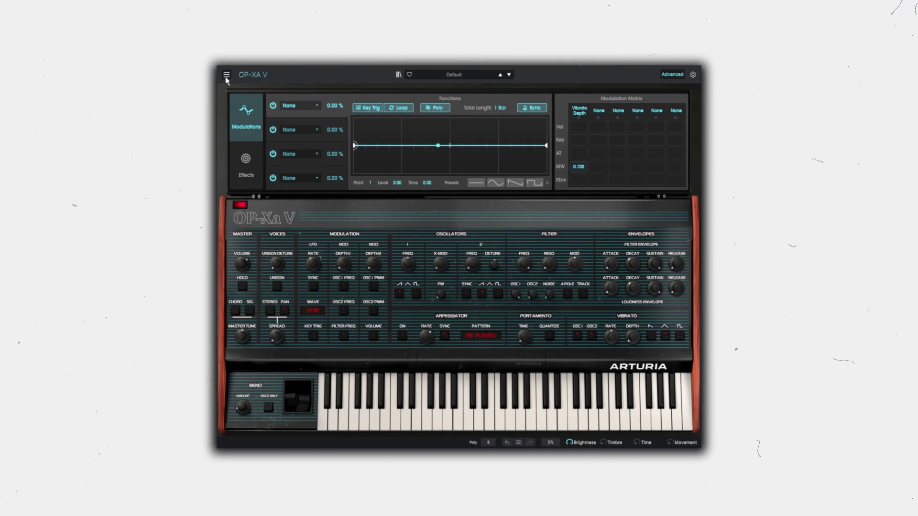
# - Switch both OP-Xa V oscillators from sawtooth to pulse waves, and raise oscillator 2's level and detune
pyautogui.click(415, 295)
pyautogui.click(400, 296)
pyautogui.click(480, 294)
pyautogui.click(498, 295)
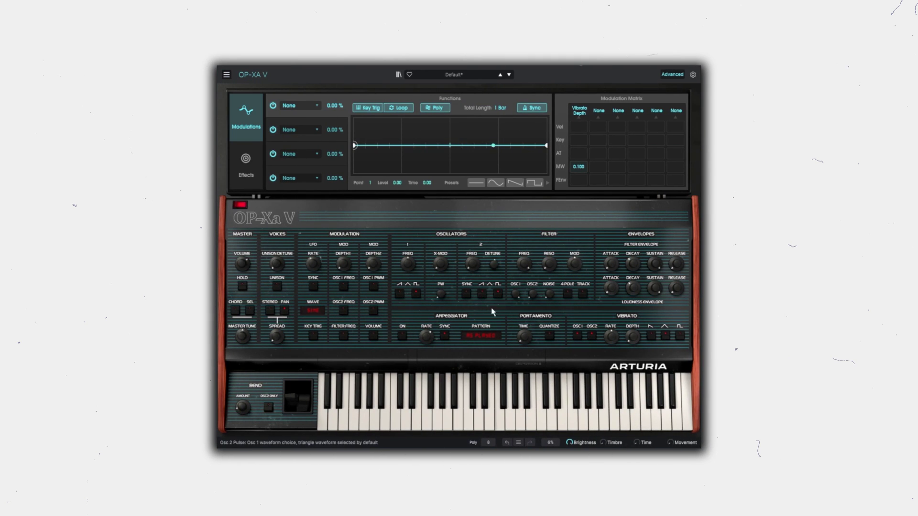
pyautogui.moveTo(532, 297); pyautogui.dragTo(495, 261)
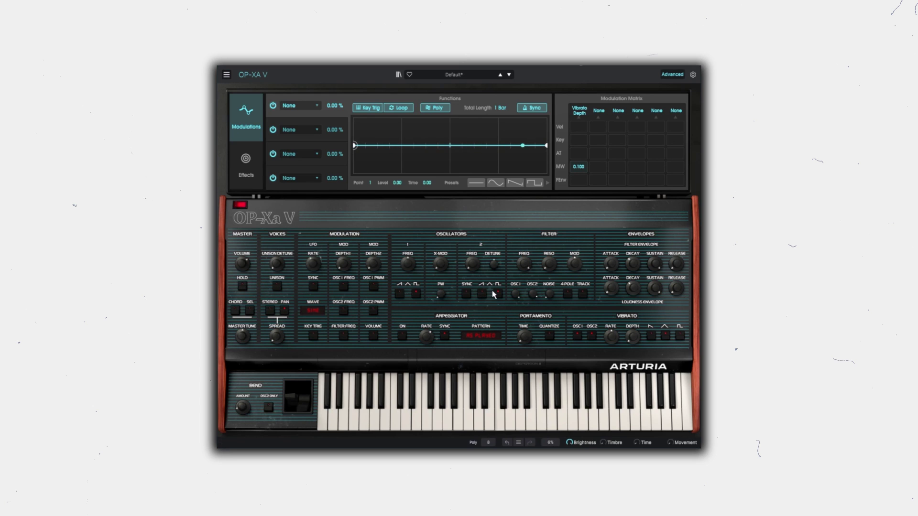
# - Set the oscillators' pulse width to about 88%, and adjust oscillator 2's frequency and level
pyautogui.moveTo(441, 294); pyautogui.dragTo(443, 299)
pyautogui.moveTo(471, 268); pyautogui.dragTo(471, 263)
pyautogui.moveTo(442, 296); pyautogui.dragTo(442, 288)
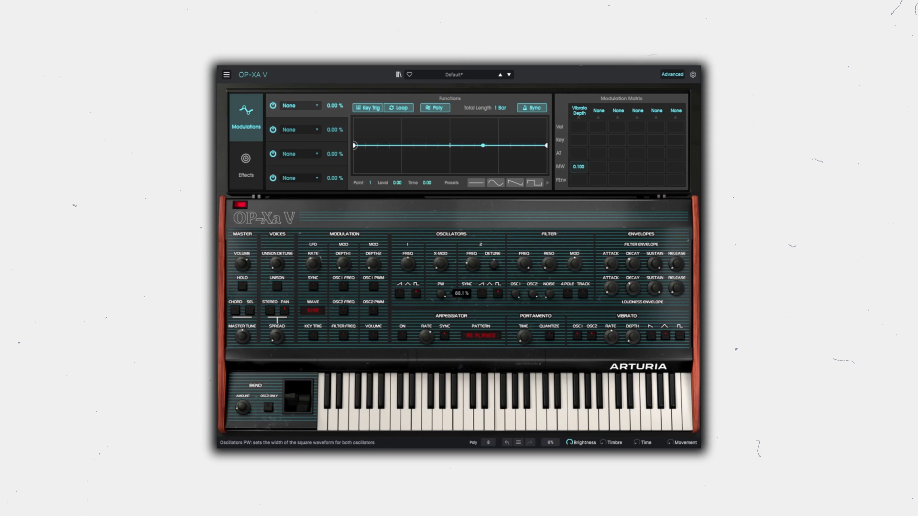
pyautogui.moveTo(533, 294); pyautogui.dragTo(530, 307)
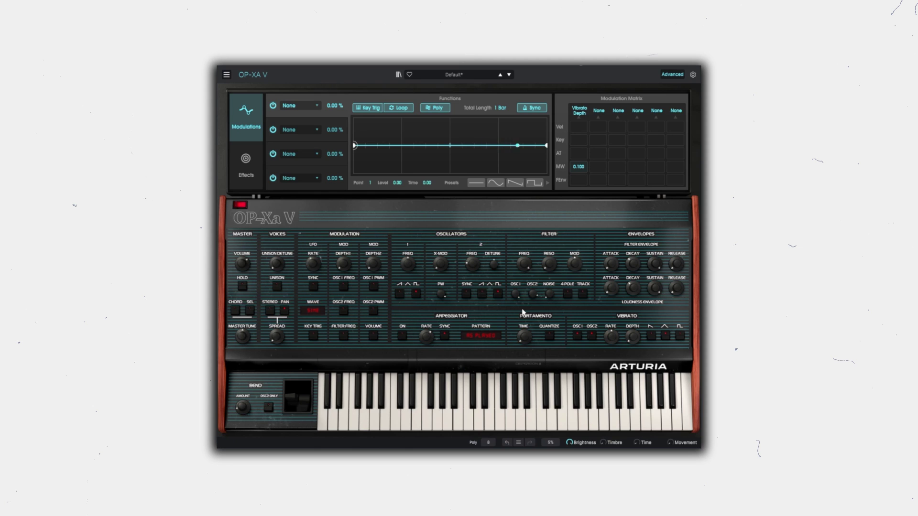
# - Adjust the filter frequency, resonance and modulation, and the loudness envelope's release and attack
pyautogui.moveTo(524, 263); pyautogui.dragTo(550, 263)
pyautogui.moveTo(550, 264); pyautogui.dragTo(589, 242)
pyautogui.moveTo(676, 288); pyautogui.dragTo(676, 287)
pyautogui.moveTo(611, 288); pyautogui.dragTo(612, 297)
# - Change Effect 1 to Overdrive at full dry/wet, raise the Chorus mix partway, and adjust the filter envelope's sustain
pyautogui.click(255, 162)
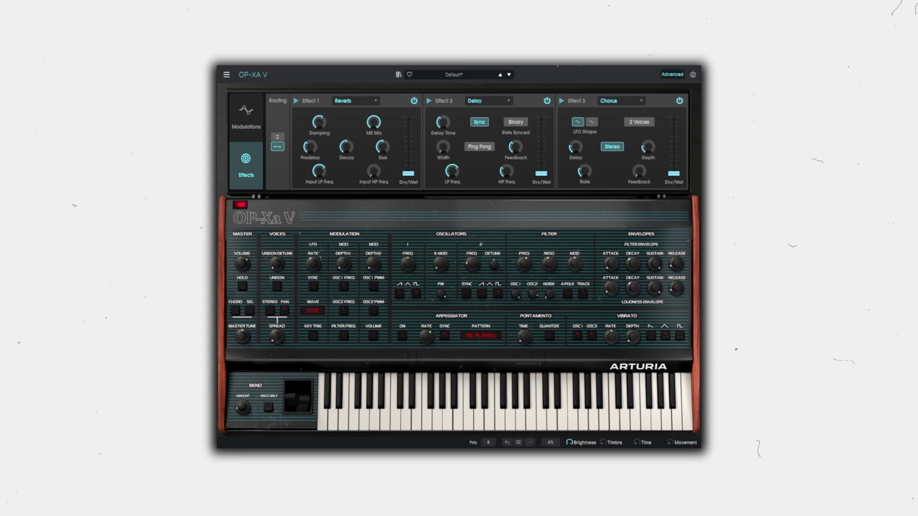
pyautogui.moveTo(654, 264); pyautogui.dragTo(654, 264)
pyautogui.click(369, 101)
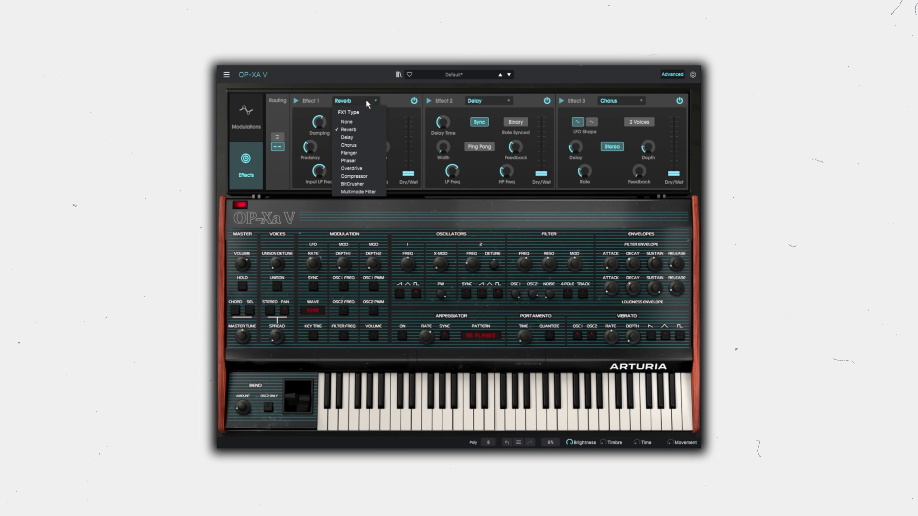
pyautogui.click(367, 169)
pyautogui.moveTo(408, 174); pyautogui.dragTo(408, 119)
pyautogui.moveTo(674, 174); pyautogui.dragTo(674, 157)
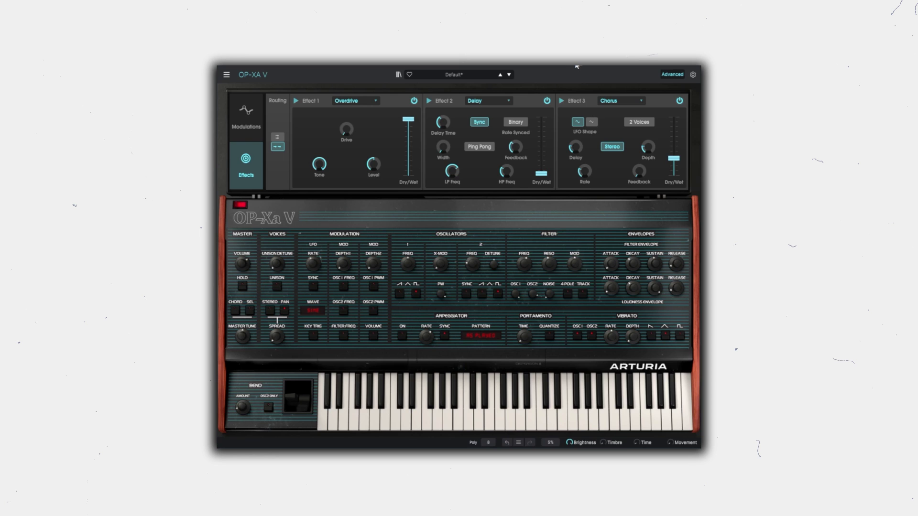
pyautogui.moveTo(674, 160); pyautogui.dragTo(674, 163)
# - Turn on stereo voices, adjust their spread and the master volume, and set the filter envelope's sustain to about 0.44
pyautogui.click(270, 311)
pyautogui.moveTo(273, 336); pyautogui.dragTo(273, 316)
pyautogui.moveTo(243, 266); pyautogui.dragTo(243, 264)
pyautogui.moveTo(276, 336); pyautogui.dragTo(276, 332)
pyautogui.moveTo(281, 333); pyautogui.dragTo(280, 340)
pyautogui.moveTo(654, 262); pyautogui.dragTo(655, 264)
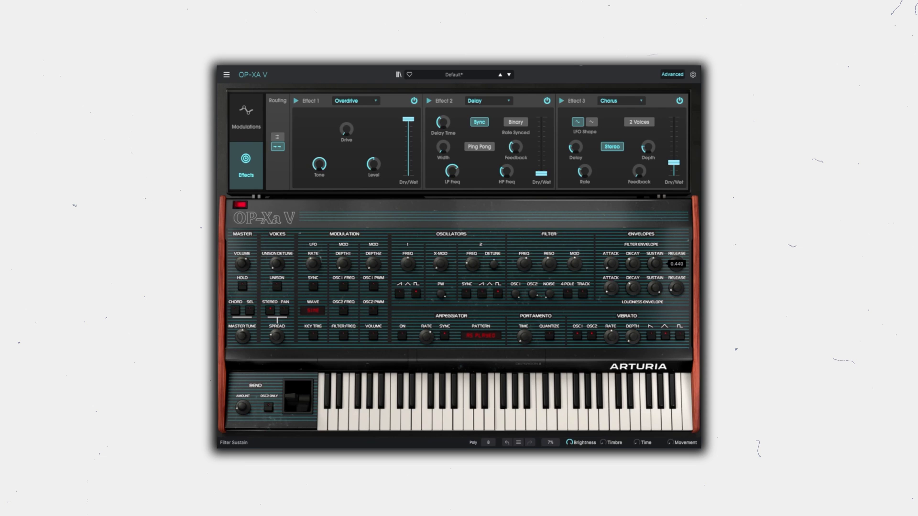
pyautogui.moveTo(654, 264); pyautogui.dragTo(654, 263)
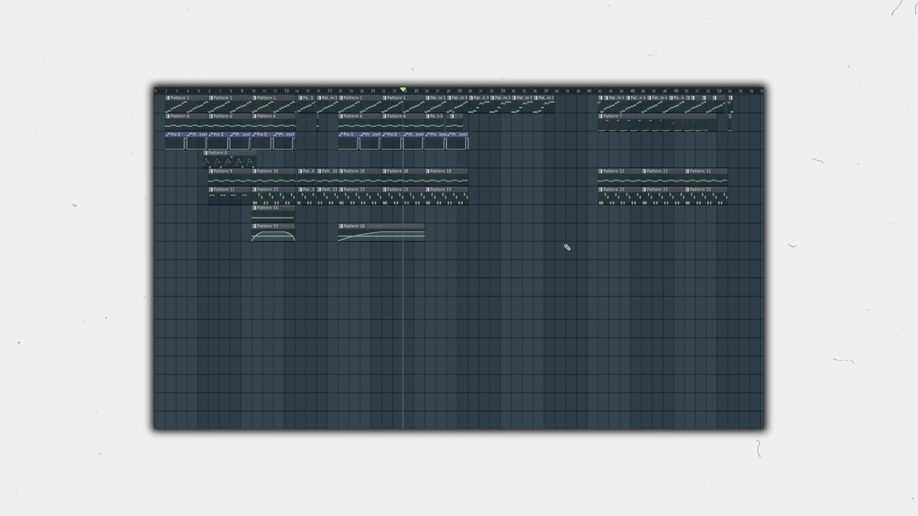
# - Place Pattern 17 on the ninth track at bars 24 and 28
pyautogui.click(403, 254)
pyautogui.click(459, 252)
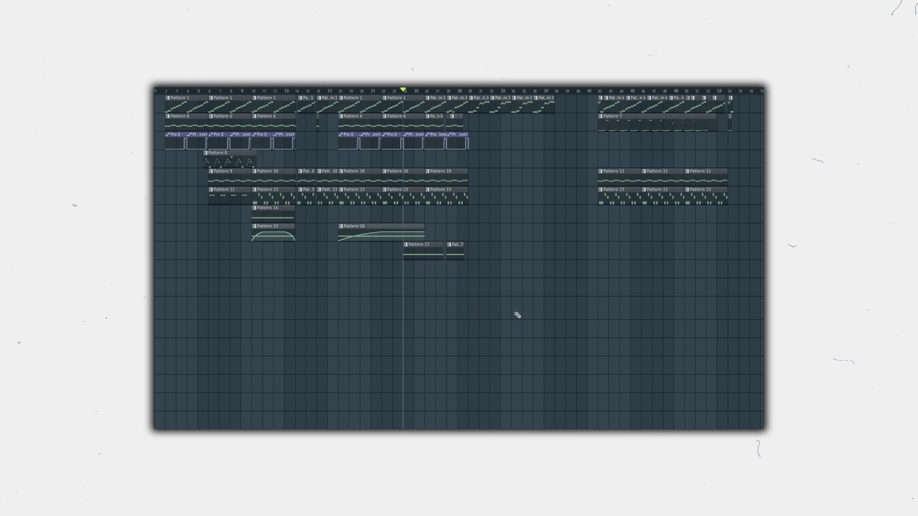
# - Play back the arrangement from bar 24, jump to bar 28 and stop
pyautogui.press('space')
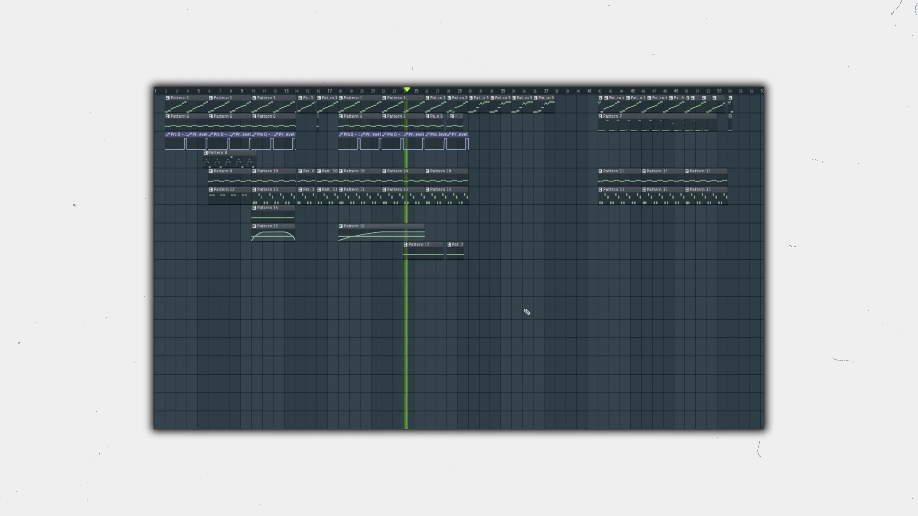
pyautogui.click(449, 91)
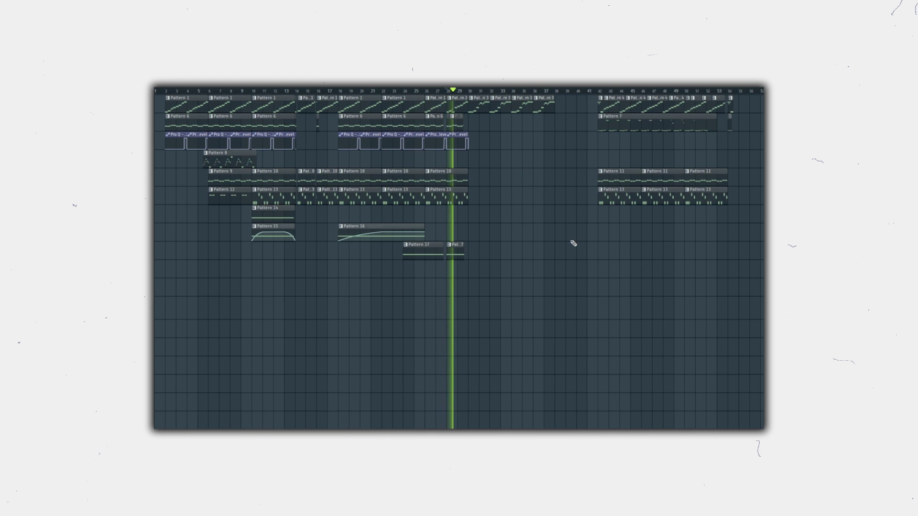
pyautogui.press('space')
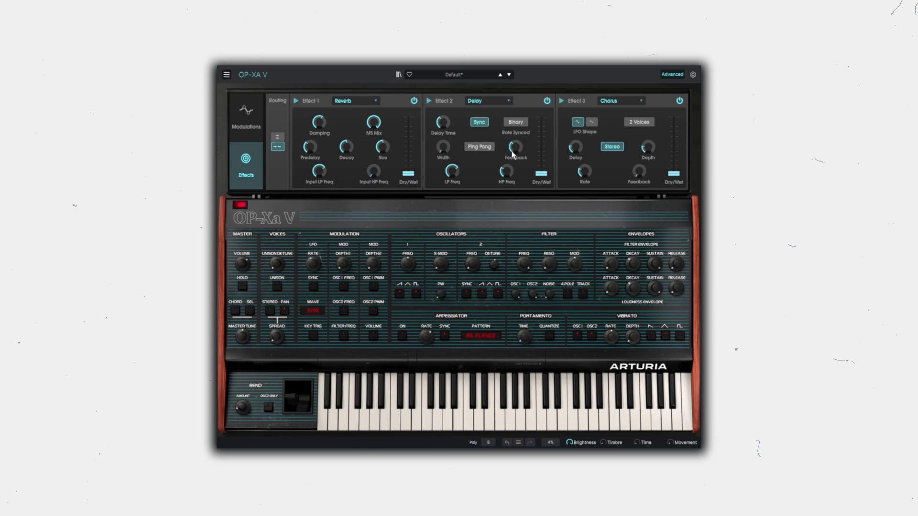
# - In OP-Xa V, adjust the pulse width, oscillator 2's frequency and detune, and the filter's frequency and resonance
pyautogui.moveTo(443, 298)
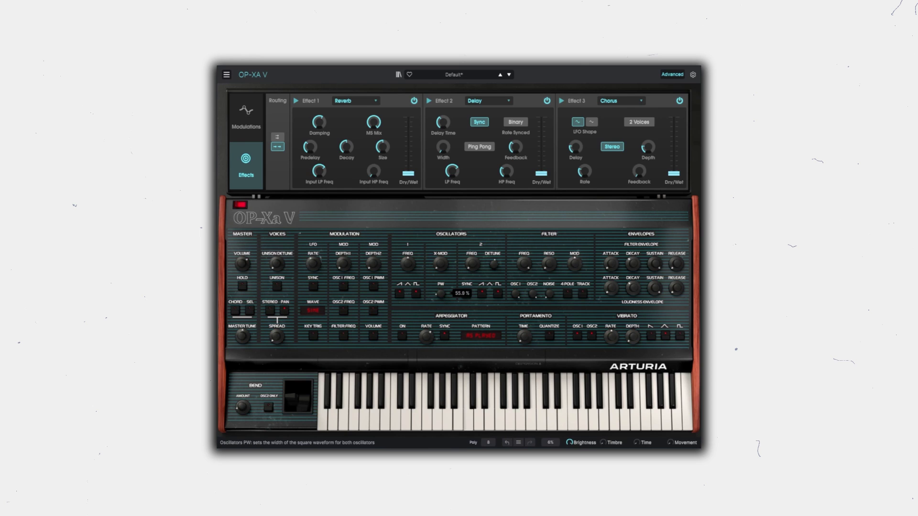
pyautogui.moveTo(441, 293); pyautogui.dragTo(412, 248)
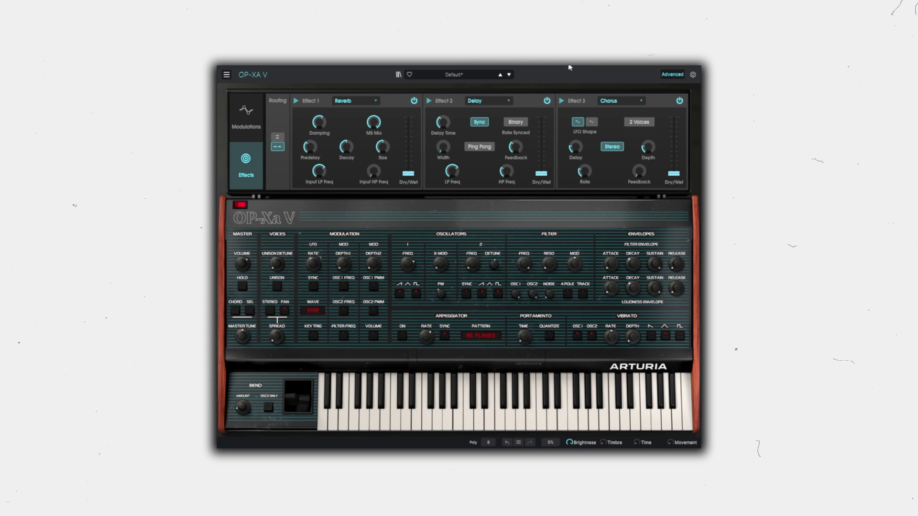
pyautogui.moveTo(473, 263); pyautogui.dragTo(495, 264)
pyautogui.moveTo(524, 269); pyautogui.dragTo(524, 306)
pyautogui.moveTo(549, 266); pyautogui.dragTo(549, 238)
# - Adjust the loudness envelope's decay, sustain and release, and the filter envelope's sustain and release
pyautogui.moveTo(632, 291)
pyautogui.moveTo(654, 291); pyautogui.dragTo(655, 300)
pyautogui.moveTo(676, 288)
pyautogui.moveTo(678, 290); pyautogui.dragTo(678, 290)
pyautogui.moveTo(656, 266); pyautogui.dragTo(676, 268)
# - Turn on stereo voices and adjust their spread
pyautogui.click(270, 311)
pyautogui.moveTo(279, 338); pyautogui.dragTo(278, 321)
pyautogui.moveTo(276, 340)
# - Change Effect 3 to Overdrive, adjust its tone, drive and dry/wet, raise the Reverb mix slightly, and trim the loudness envelope's sustain
pyautogui.click(617, 101)
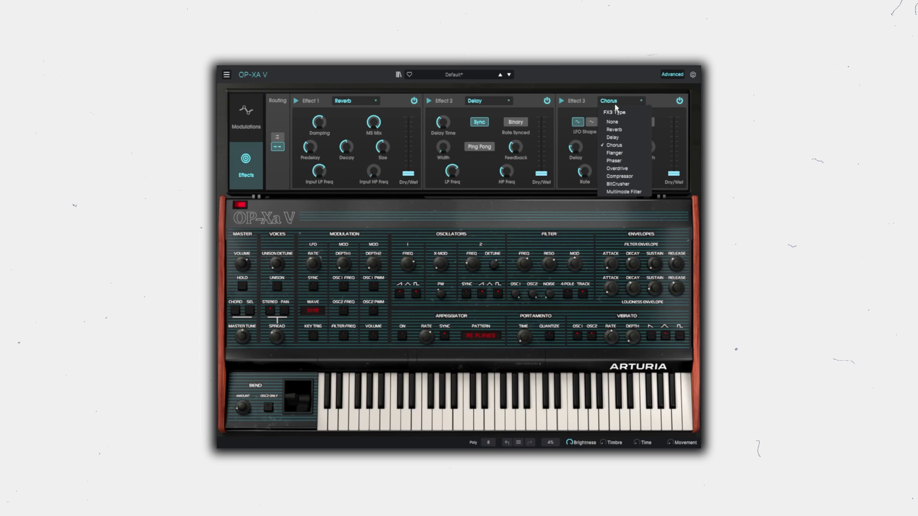
pyautogui.click(639, 168)
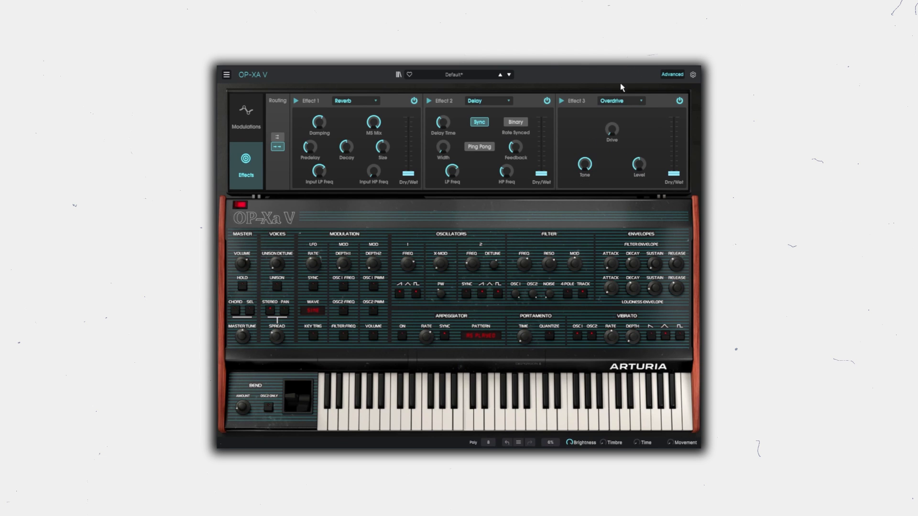
pyautogui.moveTo(585, 164); pyautogui.dragTo(585, 170)
pyautogui.moveTo(612, 129); pyautogui.dragTo(612, 132)
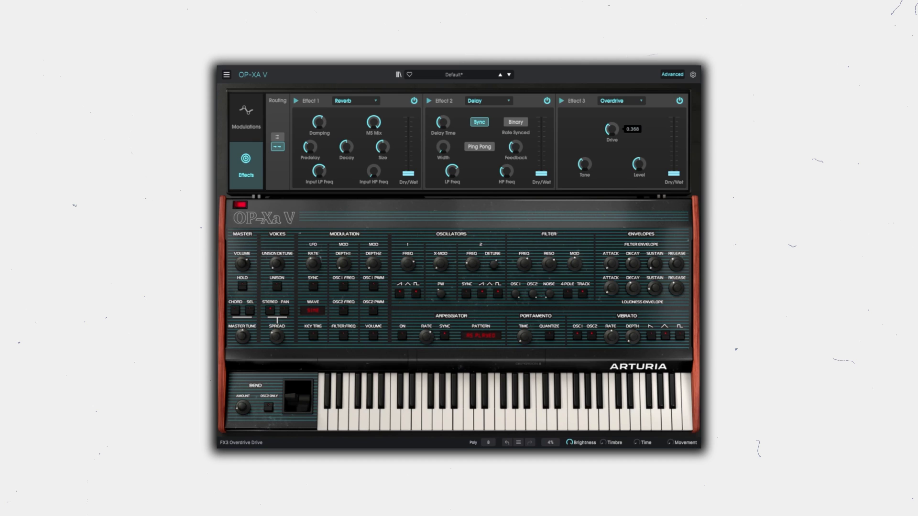
pyautogui.moveTo(674, 173); pyautogui.dragTo(674, 161)
pyautogui.moveTo(408, 174); pyautogui.dragTo(409, 167)
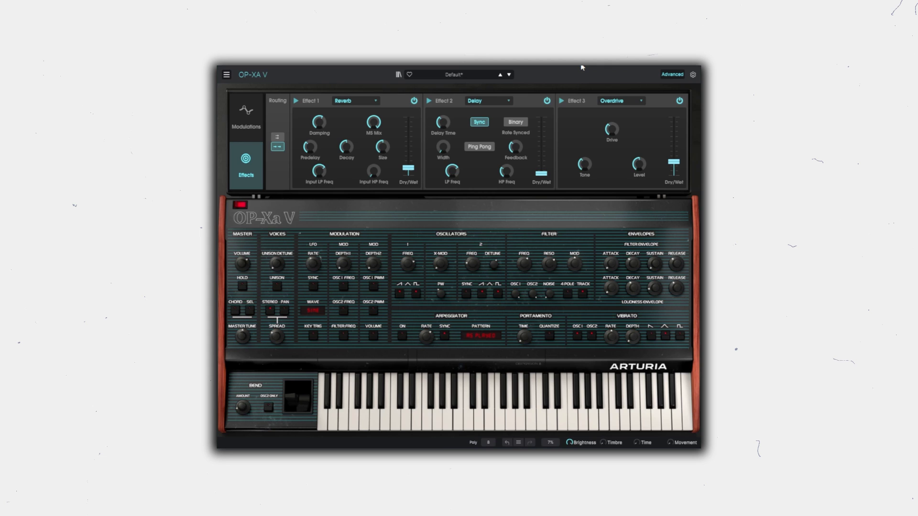
pyautogui.moveTo(655, 286); pyautogui.dragTo(656, 291)
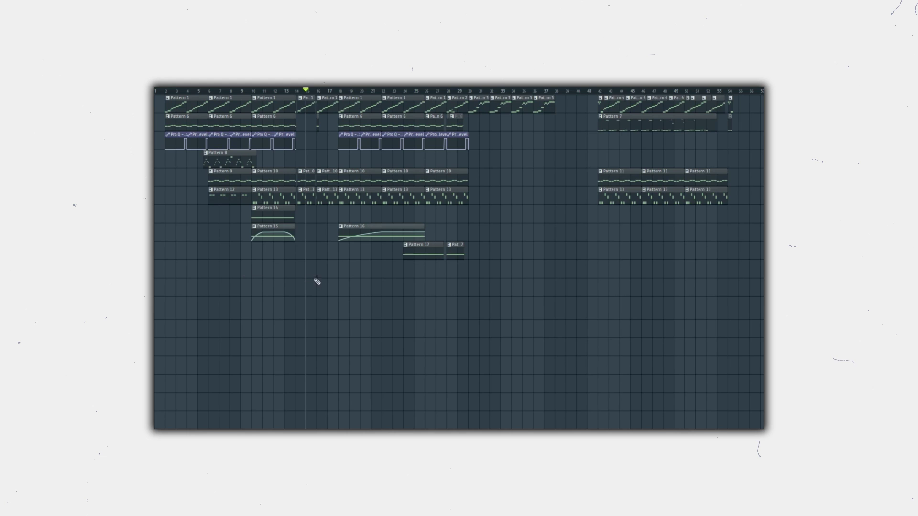
# - Place the new synth pattern on the tenth track at bars 15 and 17, and play it back
pyautogui.click(308, 269)
pyautogui.click(331, 269)
pyautogui.press('space')
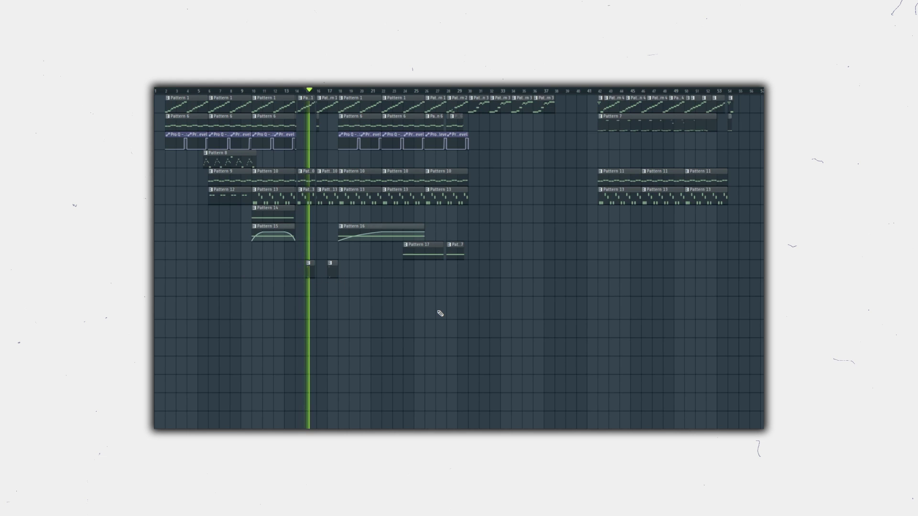
pyautogui.press('space')
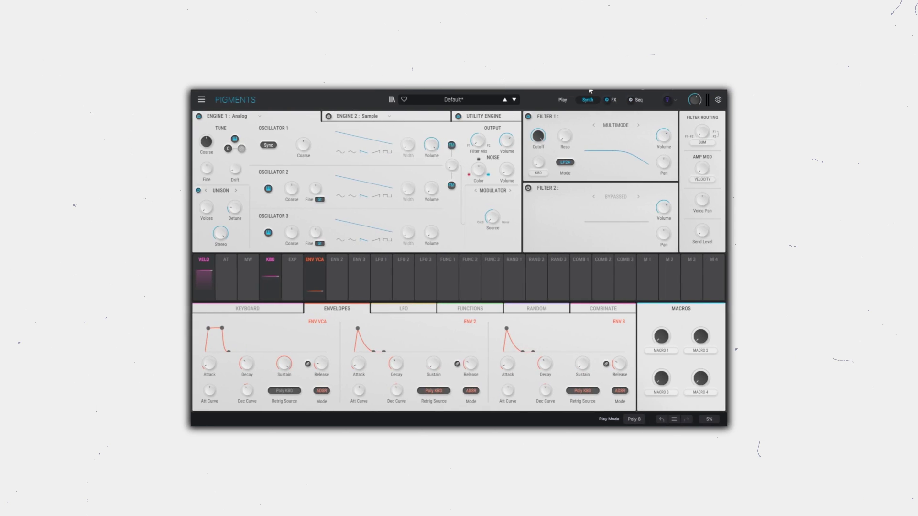
# - In Pigments, shape Env VCA with minimum attack, adjusted decay and no sustain, and set Filter 1's cutoff to 235 Hz and resonance to about 0.376
pyautogui.moveTo(207, 364); pyautogui.dragTo(209, 389)
pyautogui.moveTo(247, 364)
pyautogui.mouseDown()
pyautogui.moveTo(247, 357)
pyautogui.moveTo(284, 368)
pyautogui.moveTo(246, 398)
pyautogui.moveTo(247, 379)
pyautogui.mouseUp()
pyautogui.moveTo(537, 138); pyautogui.dragTo(537, 187)
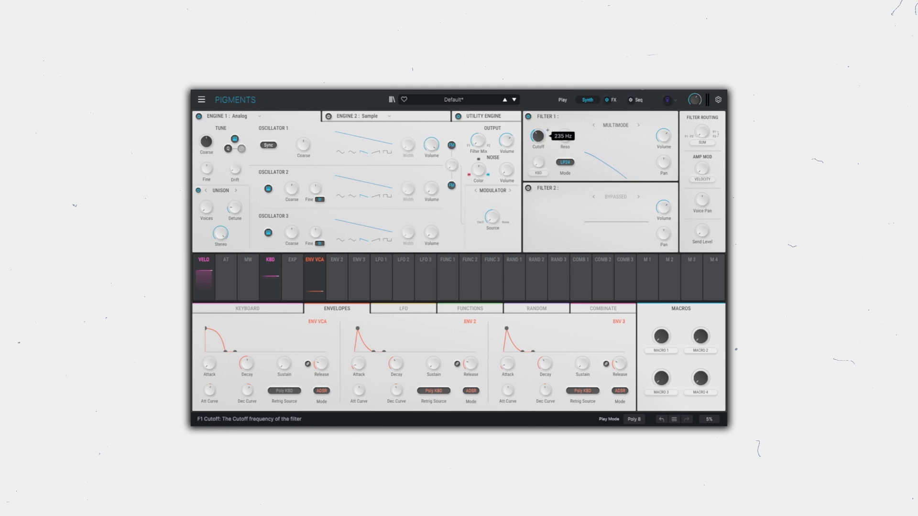
pyautogui.moveTo(565, 135); pyautogui.dragTo(565, 116)
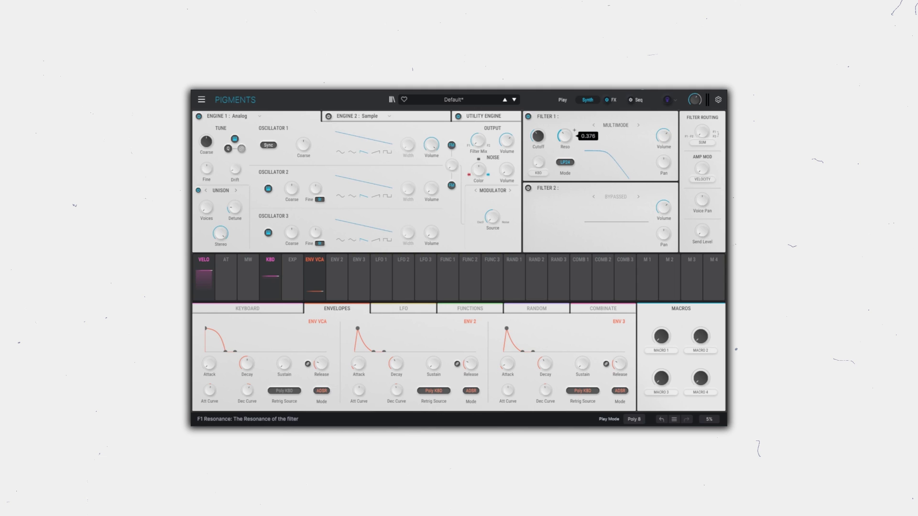
# - Modulate Filter 1's cutoff with Env 2 at 0.52, and adjust Env 2's attack and attack curve
pyautogui.click(548, 132)
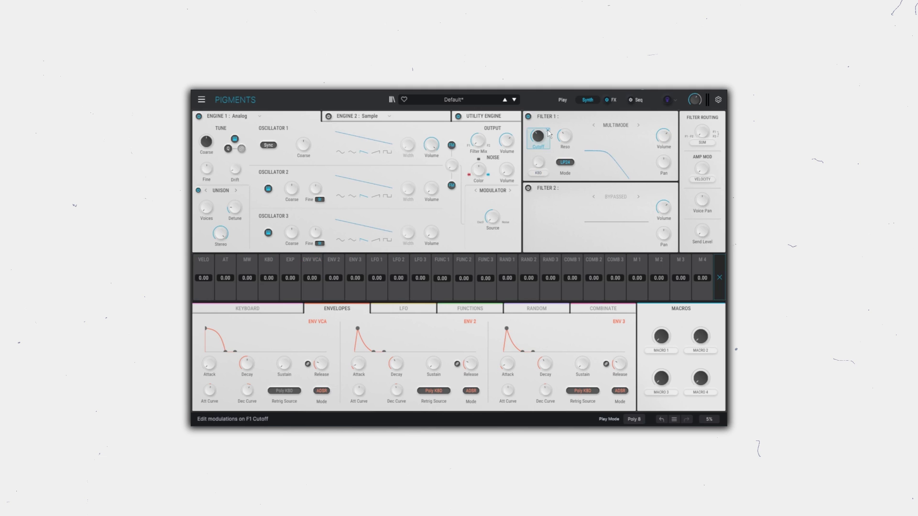
pyautogui.moveTo(334, 285); pyautogui.dragTo(333, 260)
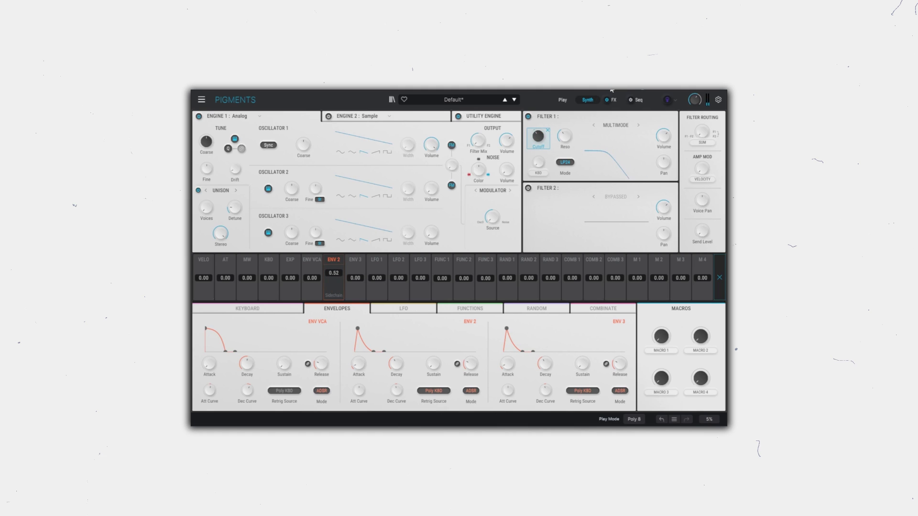
pyautogui.moveTo(361, 358); pyautogui.dragTo(369, 359)
pyautogui.moveTo(359, 391); pyautogui.dragTo(359, 383)
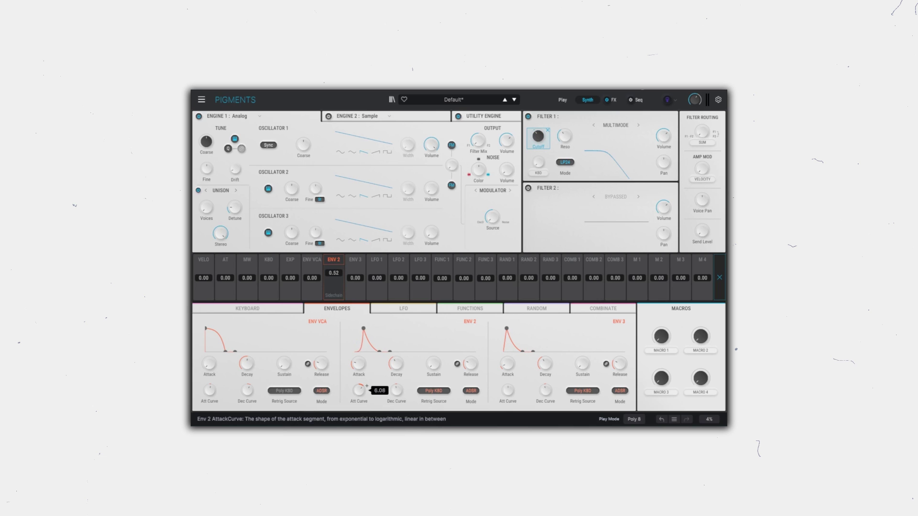
pyautogui.moveTo(359, 383); pyautogui.dragTo(359, 386)
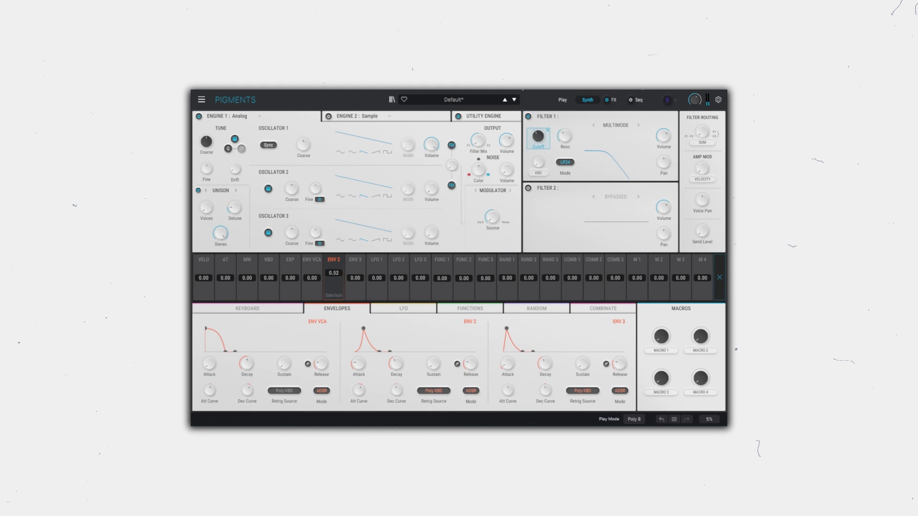
# - Set Env 2's decay to about 1.39 s, raise its decay curve, and adjust its sustain and release
pyautogui.moveTo(398, 363); pyautogui.dragTo(405, 357)
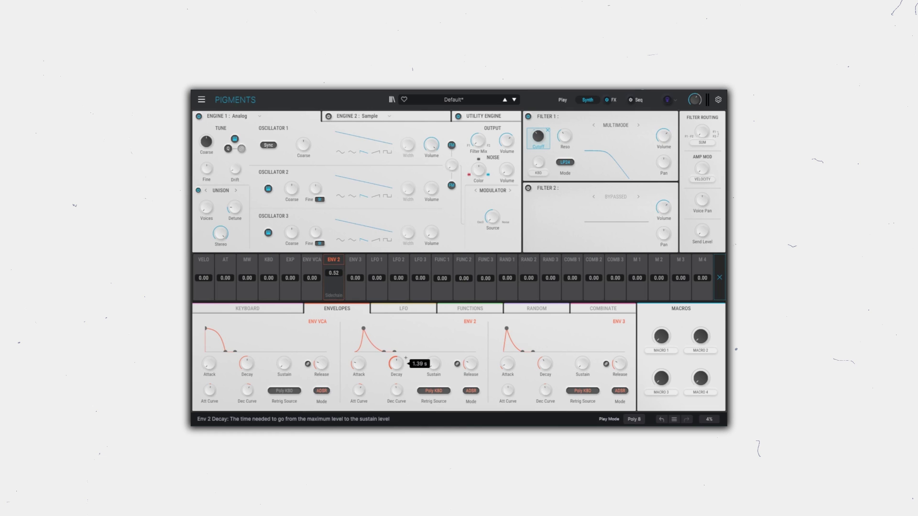
pyautogui.moveTo(404, 387); pyautogui.dragTo(405, 386)
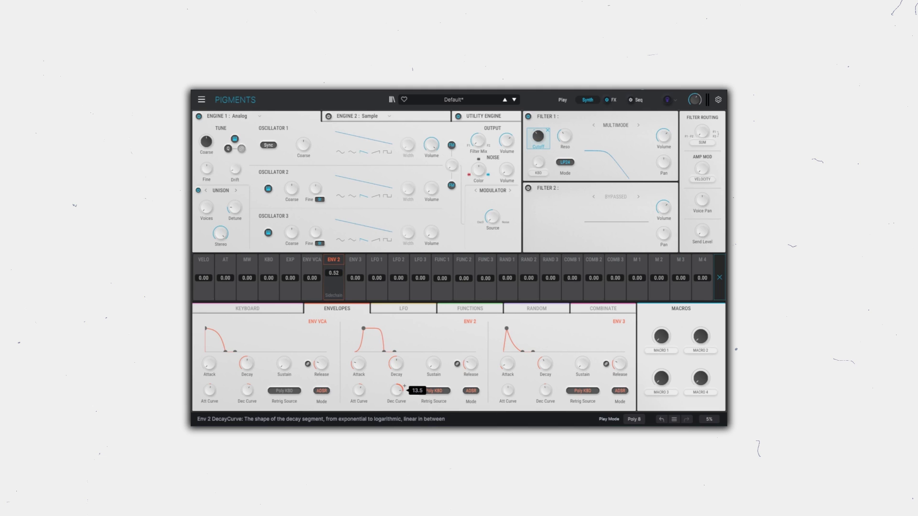
pyautogui.moveTo(405, 385); pyautogui.dragTo(405, 386)
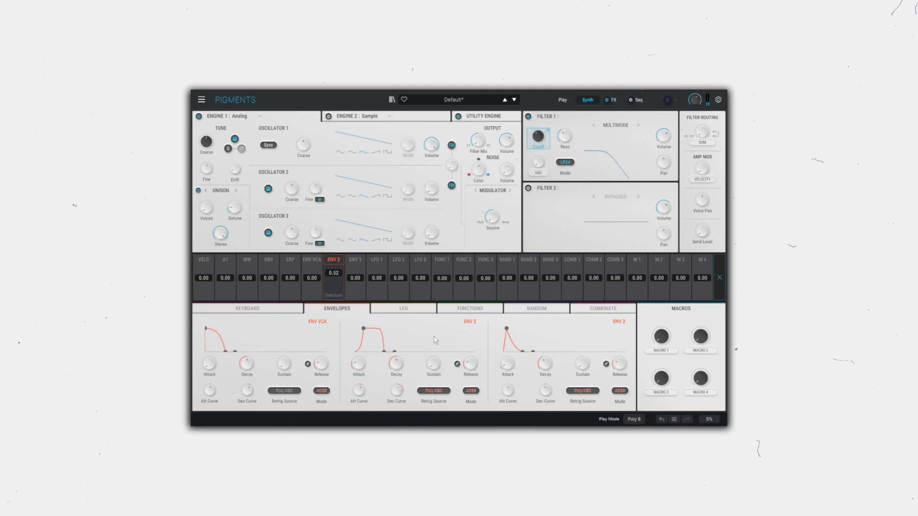
pyautogui.moveTo(433, 364); pyautogui.dragTo(471, 363)
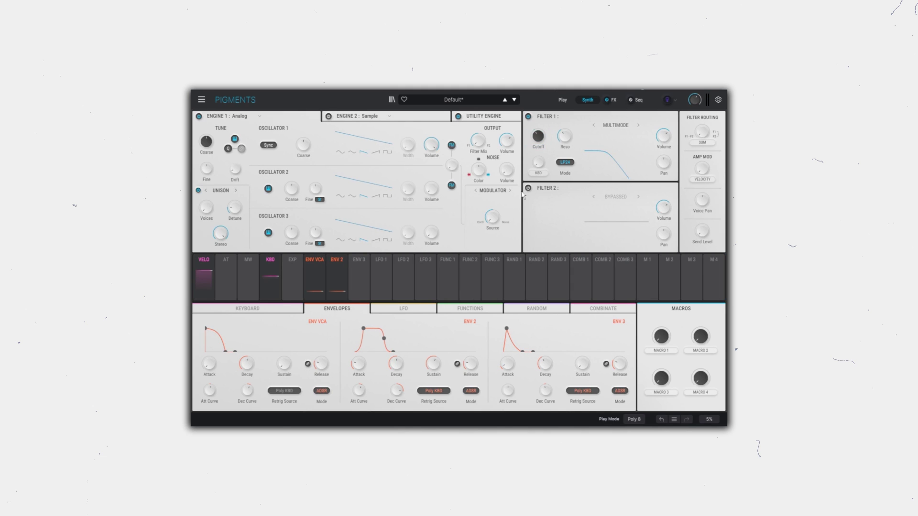
# - Turn on Filter 2 and set its resonance to about 0.08
pyautogui.click(529, 188)
pyautogui.moveTo(565, 209); pyautogui.dragTo(565, 202)
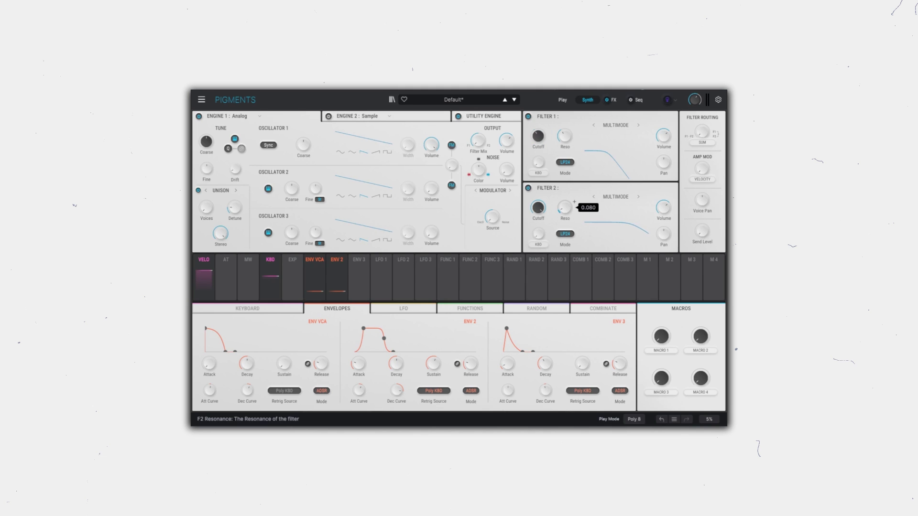
# - Load the Train Horn preset into Function 1 and use it to modulate Filter 2's cutoff by -0.31
pyautogui.click(449, 267)
pyautogui.click(467, 308)
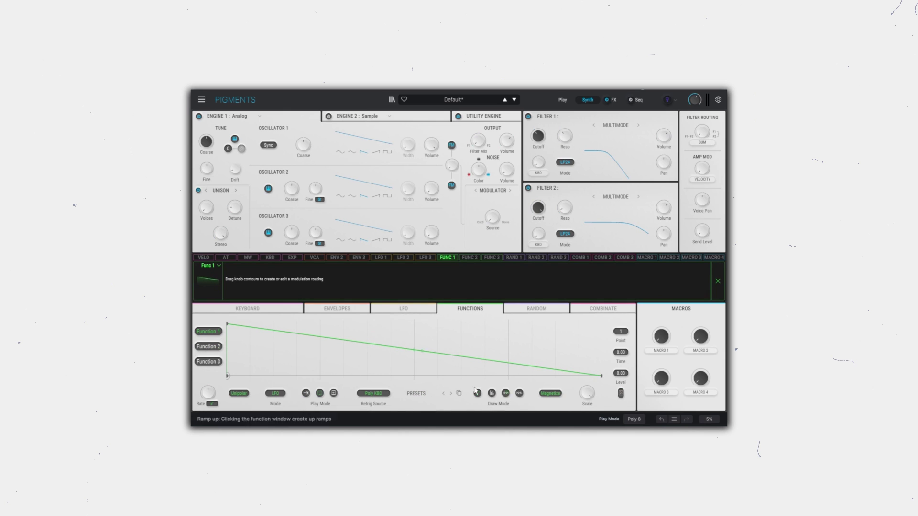
pyautogui.click(417, 394)
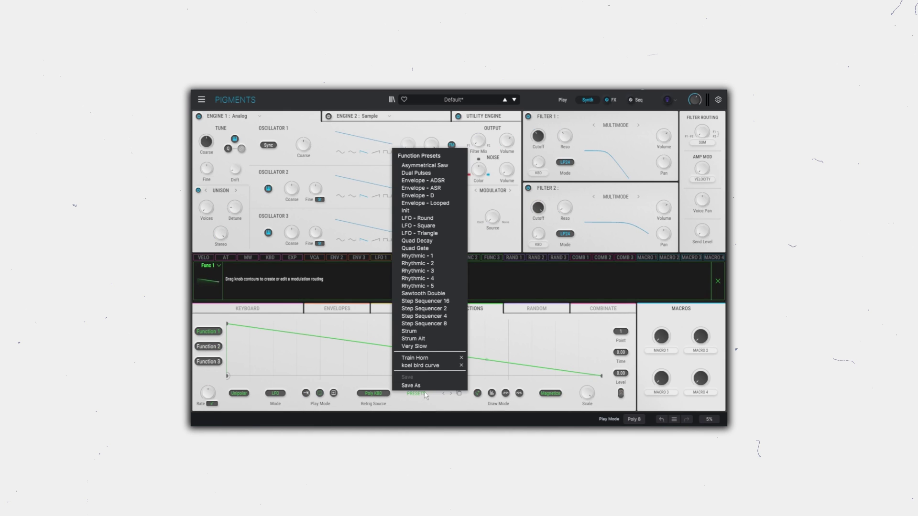
pyautogui.click(415, 358)
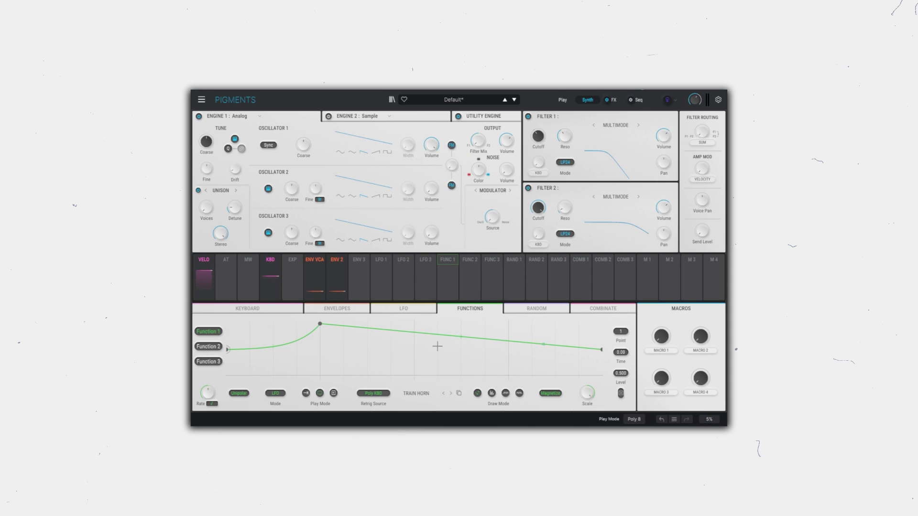
pyautogui.click(548, 202)
pyautogui.moveTo(434, 276); pyautogui.dragTo(435, 289)
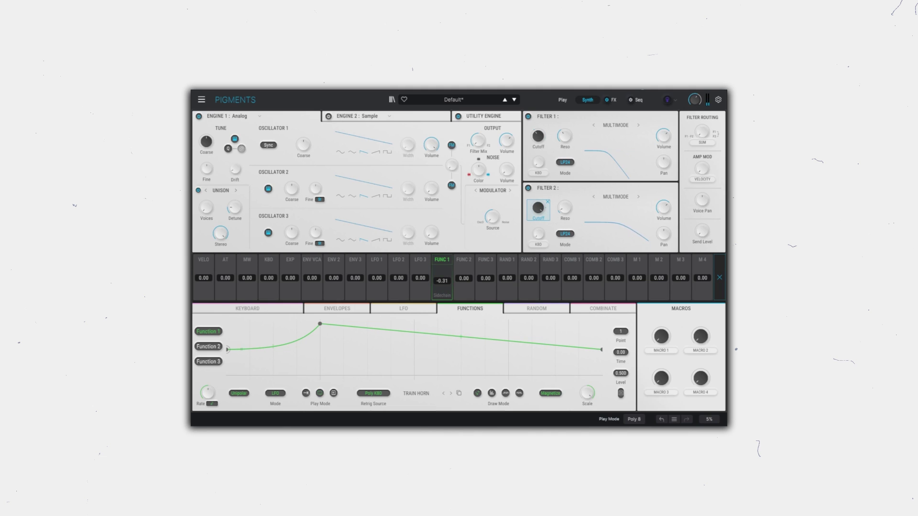
# - Fine-tune Engine 1 to about -0.064 semitone and modulate its fine tuning with Env 3 at 0.30
pyautogui.click(338, 309)
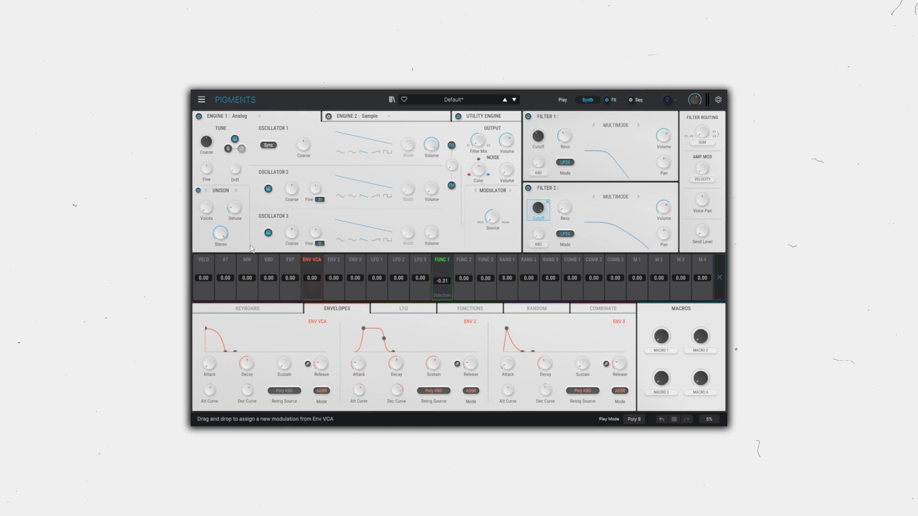
pyautogui.moveTo(205, 165); pyautogui.dragTo(206, 167)
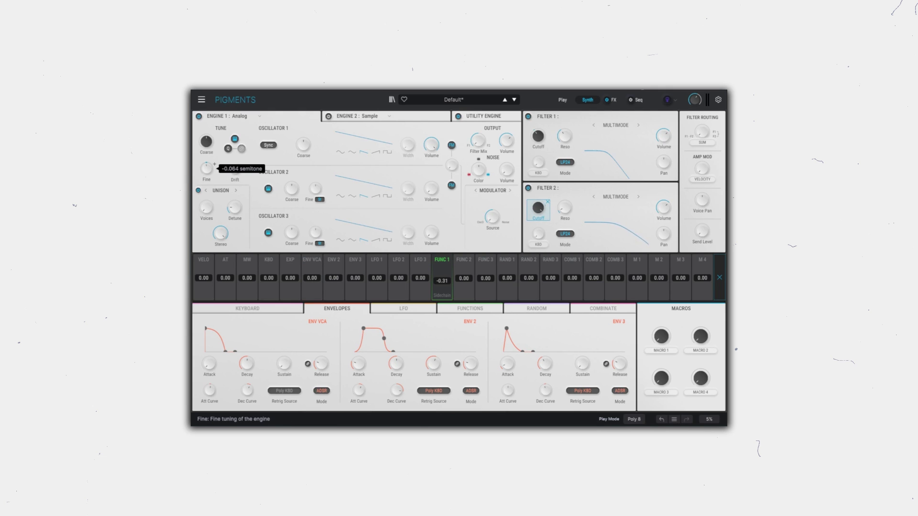
pyautogui.click(207, 169)
pyautogui.moveTo(355, 287); pyautogui.dragTo(355, 277)
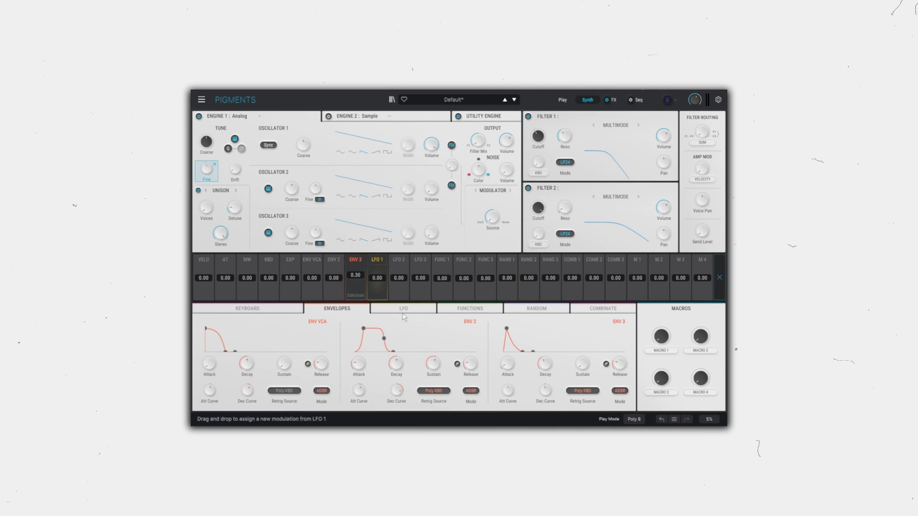
# - Adjust Env 3's attack and decay times, and raise its decay curve
pyautogui.moveTo(508, 365); pyautogui.dragTo(516, 386)
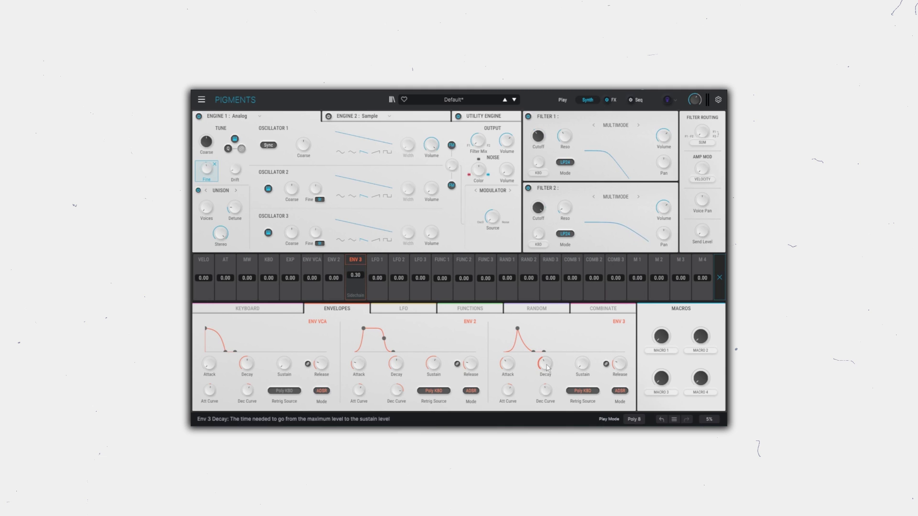
pyautogui.moveTo(549, 365); pyautogui.dragTo(554, 358)
pyautogui.scroll(-4, 555, 357)
pyautogui.scroll(5, 554, 387)
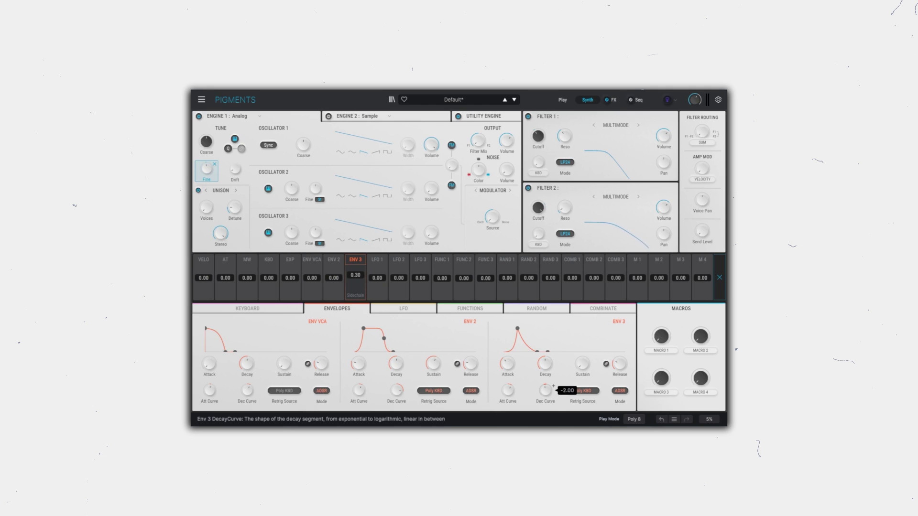
pyautogui.scroll(6, 554, 386)
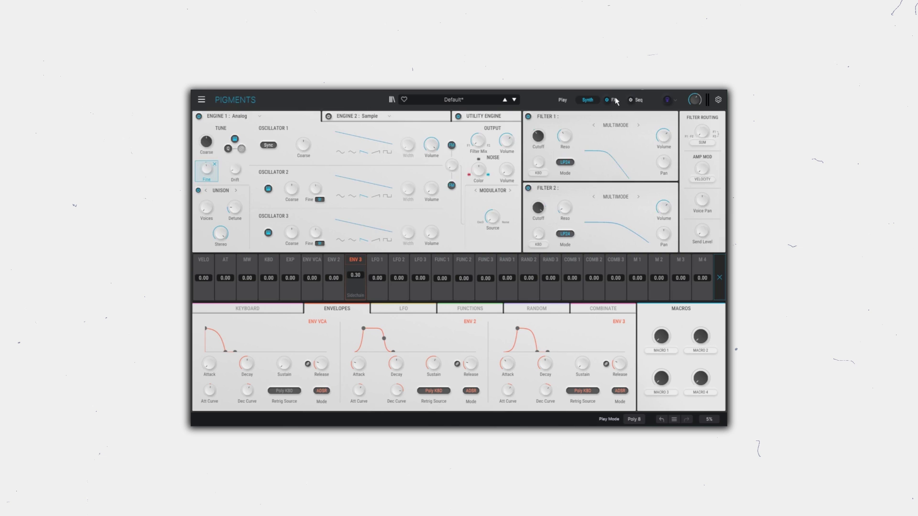
# - Replace the Delay in FX A with a Distortion effect and set its distortion type to Distortion
pyautogui.click(614, 100)
pyautogui.click(342, 120)
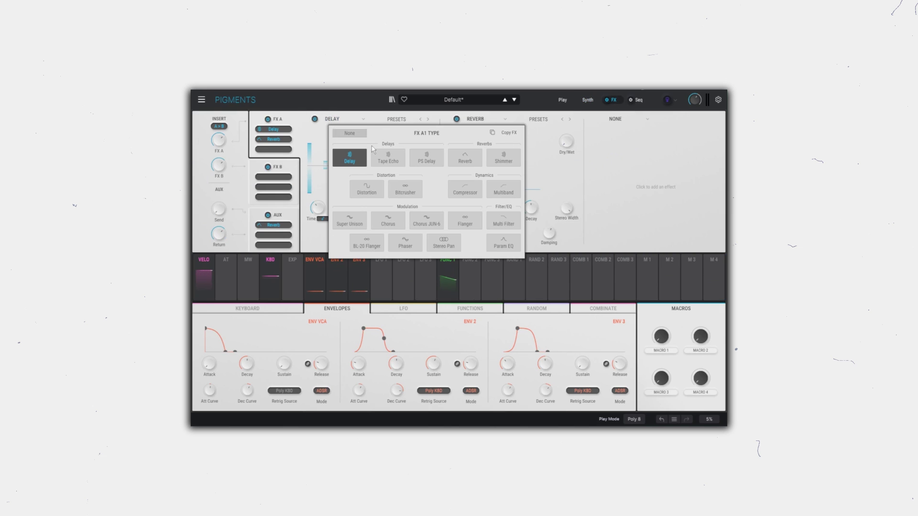
pyautogui.click(367, 191)
pyautogui.click(348, 133)
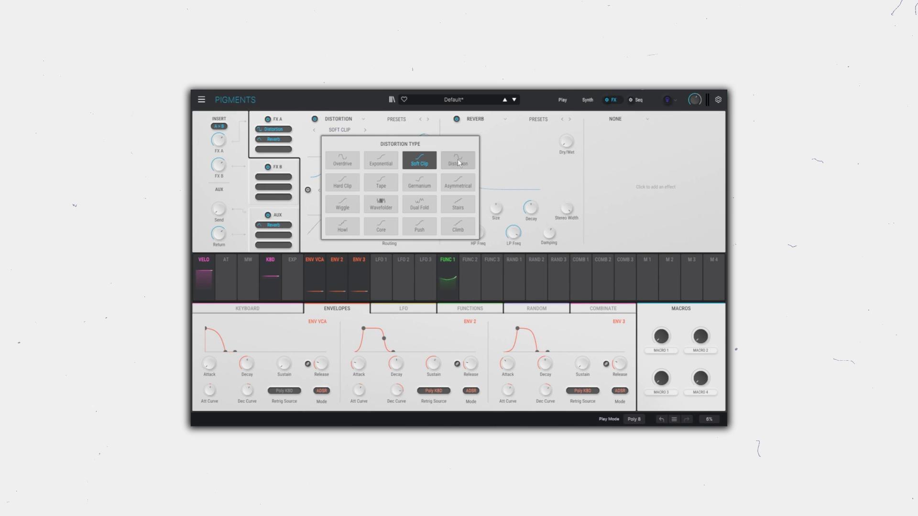
# - Lower the distortion's drive and modulate it with Env VCA at 0.16
pyautogui.click(392, 175)
pyautogui.moveTo(391, 174); pyautogui.dragTo(392, 182)
pyautogui.click(398, 167)
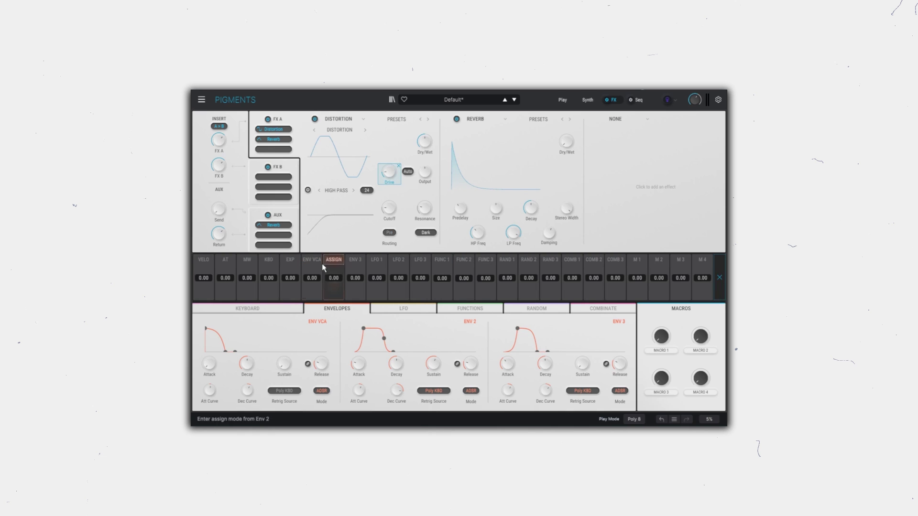
pyautogui.click(312, 285)
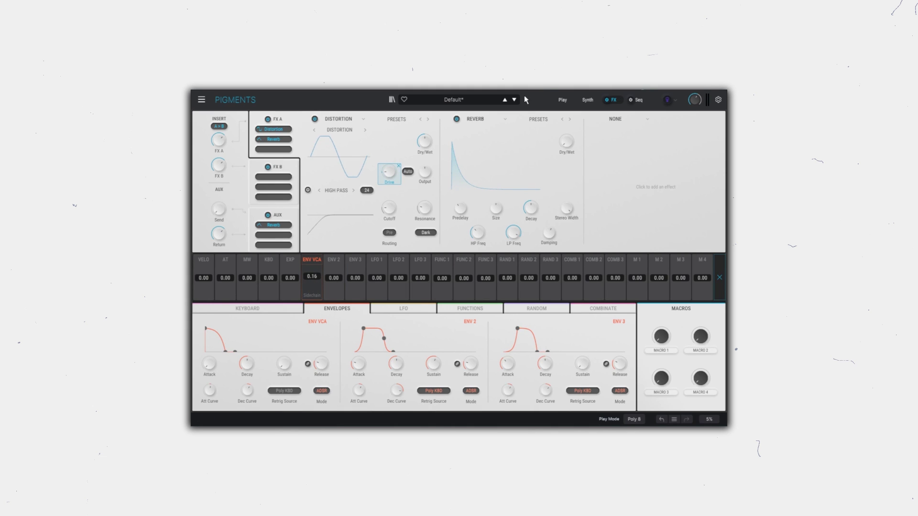
# - Replace FX A's Reverb with Chorus JUN-6 at a rate of about 0.167 Hz, lower its dry/wet mix and adjust the master volume
pyautogui.click(494, 120)
pyautogui.click(569, 221)
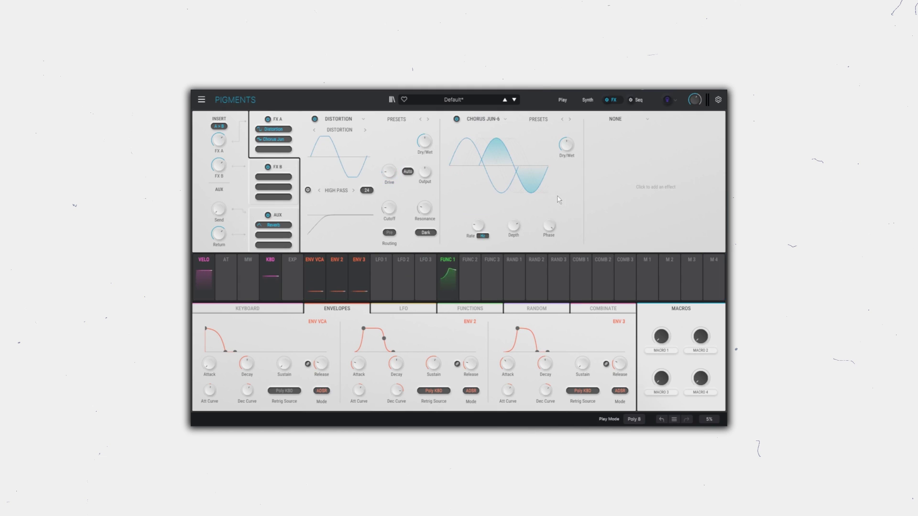
pyautogui.moveTo(480, 227); pyautogui.dragTo(480, 235)
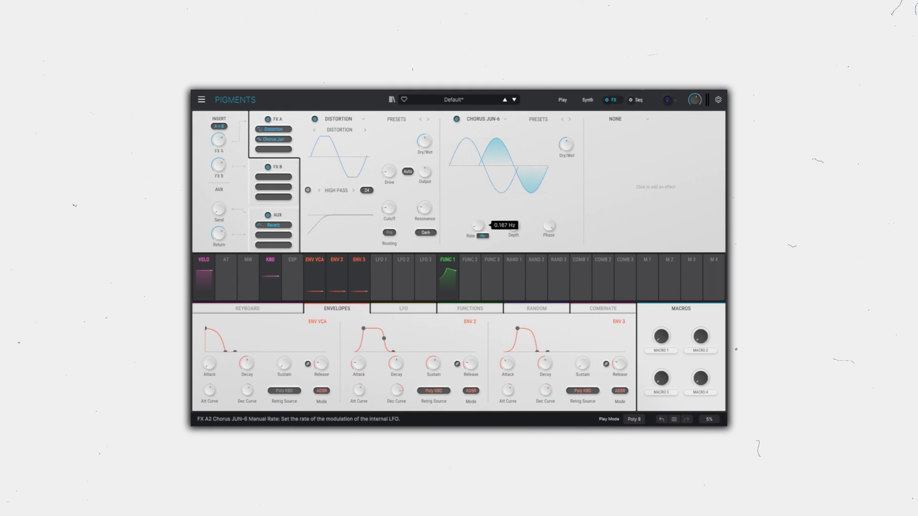
pyautogui.moveTo(566, 145); pyautogui.dragTo(566, 160)
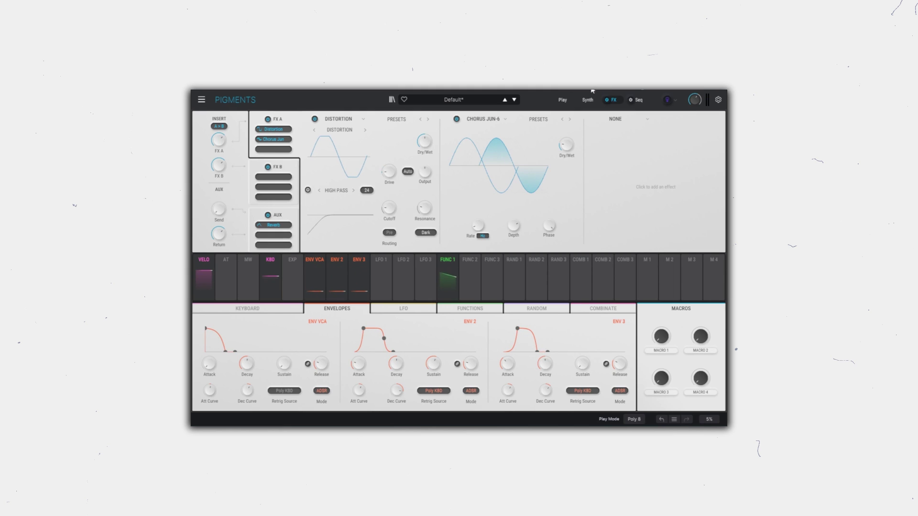
pyautogui.moveTo(695, 100); pyautogui.dragTo(695, 99)
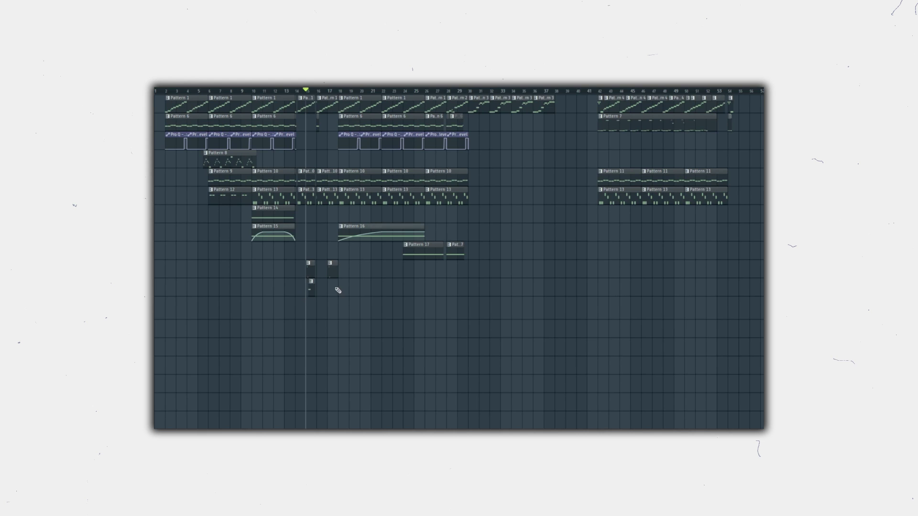
# - Place a Pattern 20 clip at bar 38 in the playlist and play the arrangement from just before it
pyautogui.click(567, 288)
pyautogui.press('space')
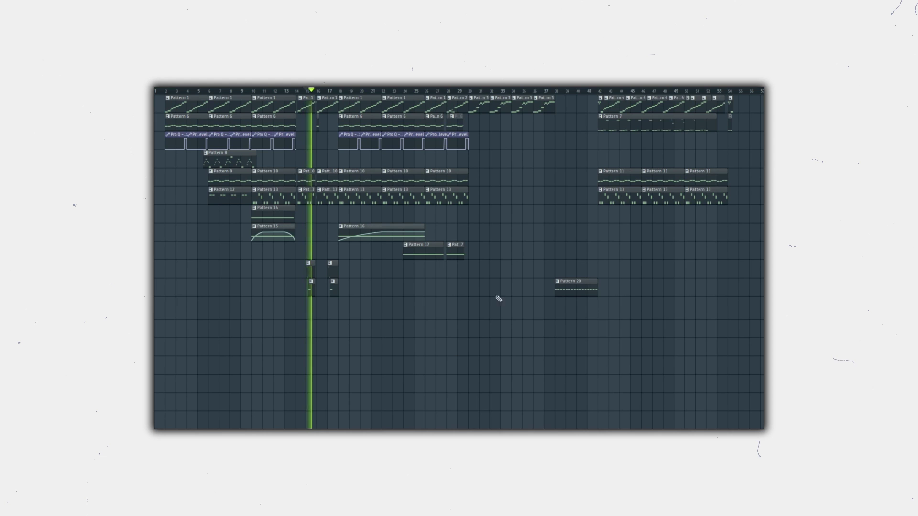
pyautogui.click(544, 91)
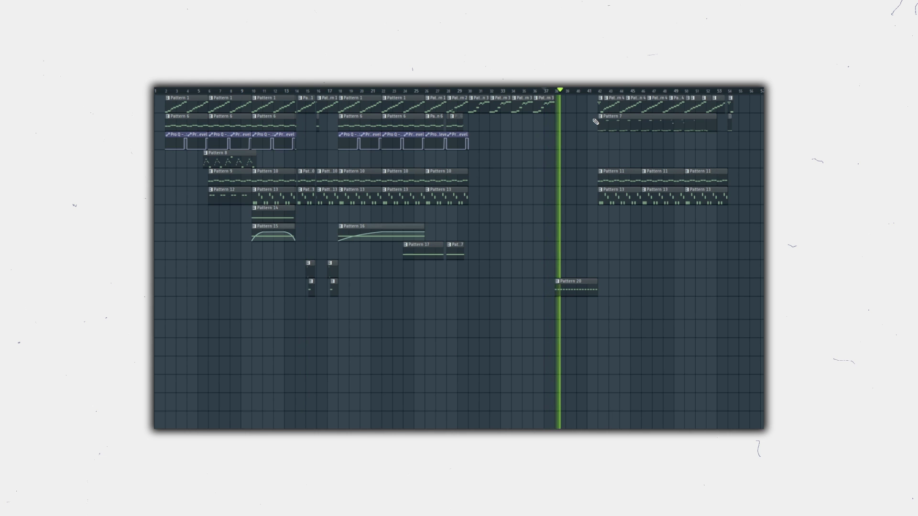
pyautogui.press('space')
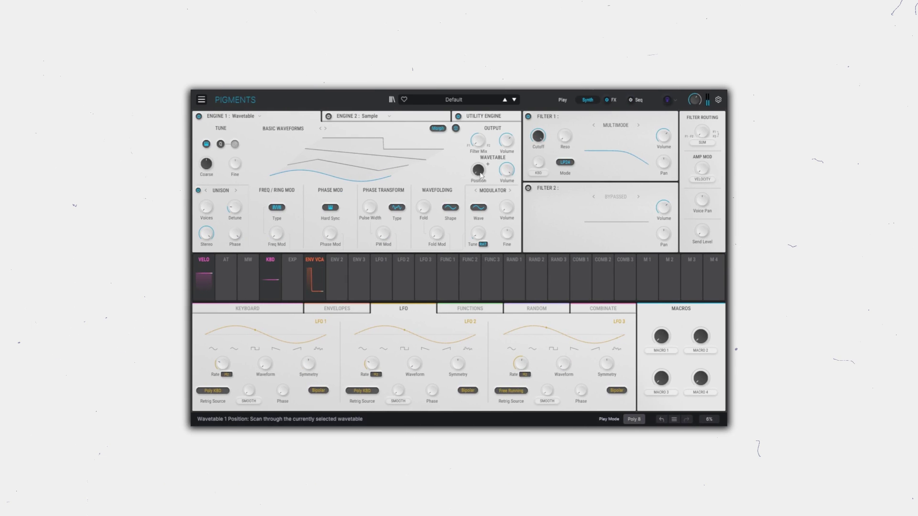
# - Adjust Engine 1's wavetable position, unison voices and pulse width, with phase mod at about 0.380 and PW mod at about 0.308
pyautogui.moveTo(481, 176); pyautogui.dragTo(481, 158)
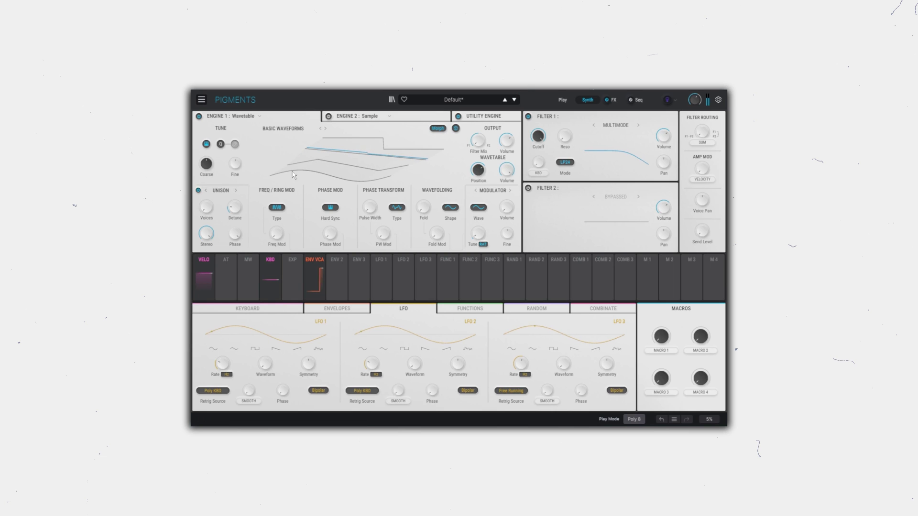
pyautogui.moveTo(209, 209); pyautogui.dragTo(209, 207)
pyautogui.moveTo(333, 233); pyautogui.dragTo(334, 214)
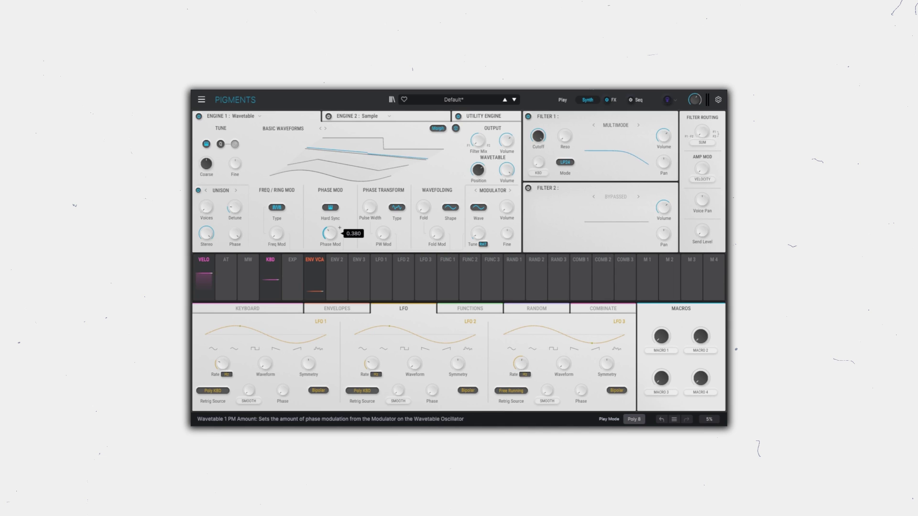
pyautogui.moveTo(387, 236); pyautogui.dragTo(387, 225)
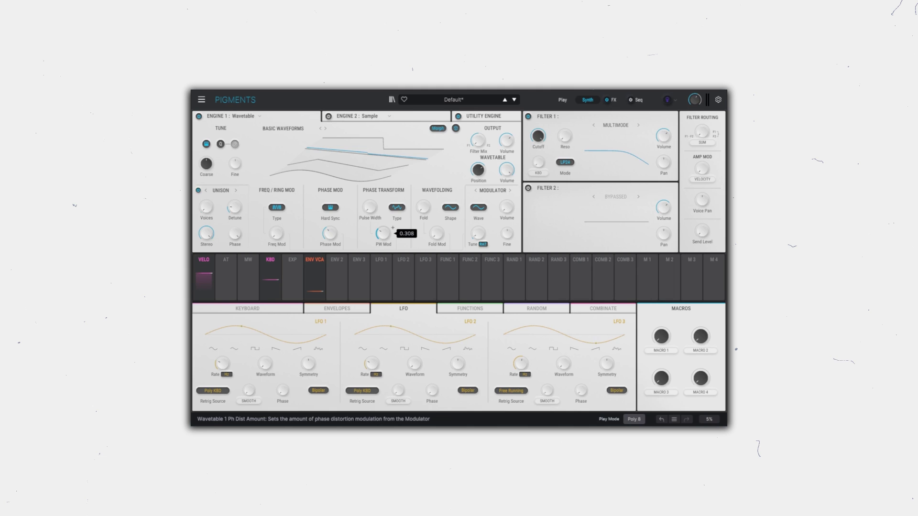
pyautogui.moveTo(370, 207)
pyautogui.mouseDown()
pyautogui.moveTo(371, 196)
pyautogui.moveTo(370, 206)
pyautogui.mouseUp()
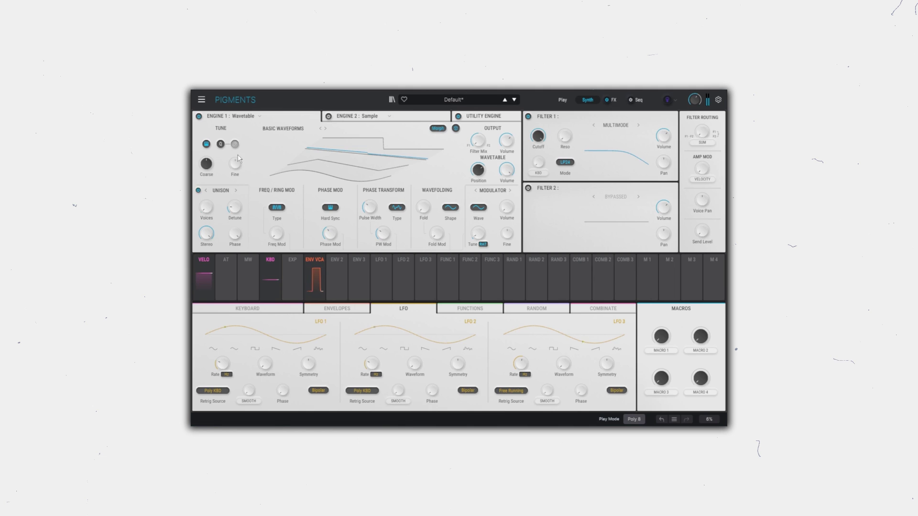
# - Lower Engine 1's coarse tuning, set its fold mod to about 0.028 and raise its fold amount slightly
pyautogui.moveTo(207, 164); pyautogui.dragTo(207, 181)
pyautogui.moveTo(446, 229)
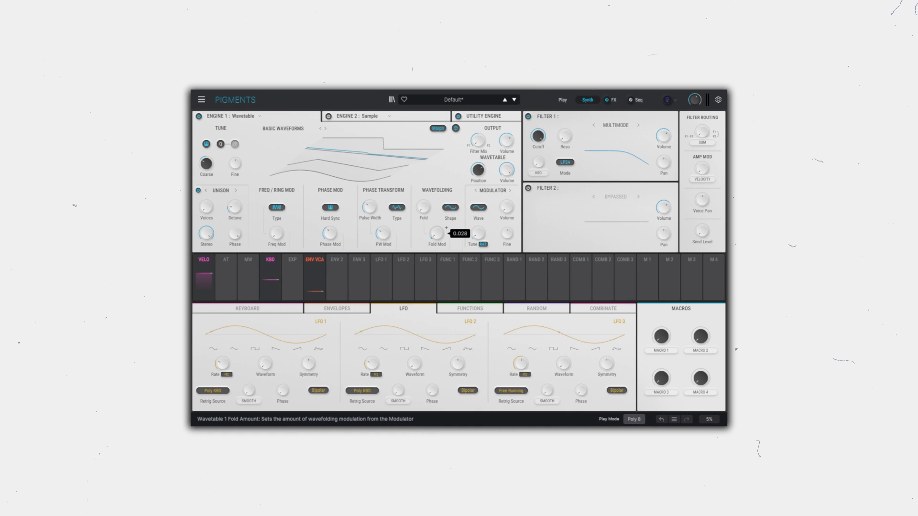
pyautogui.moveTo(433, 201)
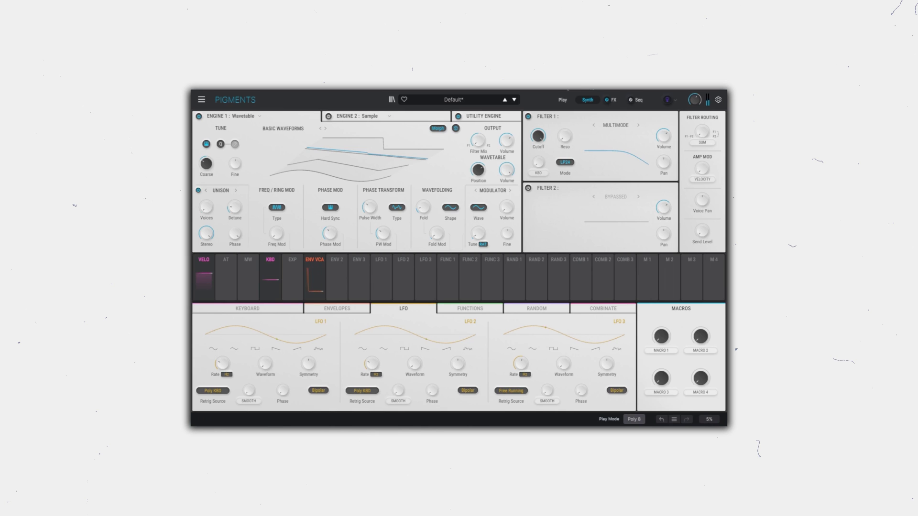
# - Turn on Engine 2, load the White Noise (Wide) sample and adjust the engine's output volume
pyautogui.click(412, 119)
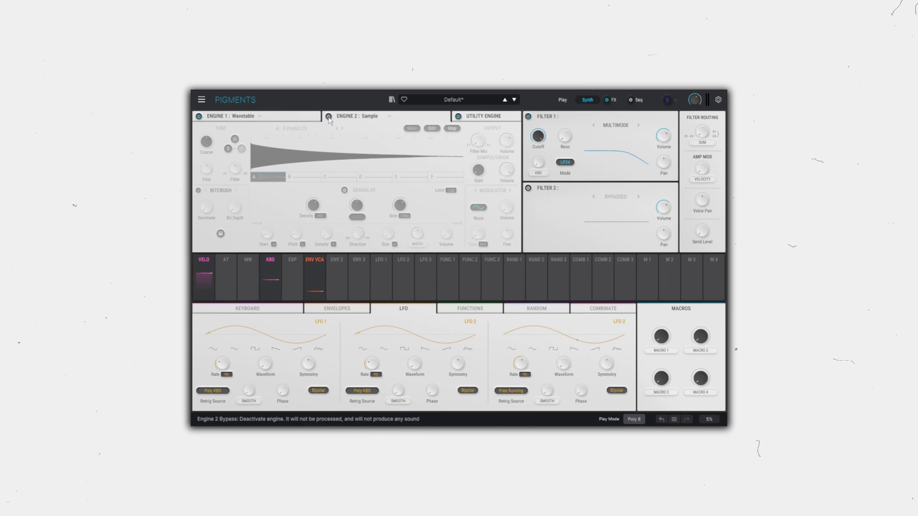
pyautogui.click(291, 130)
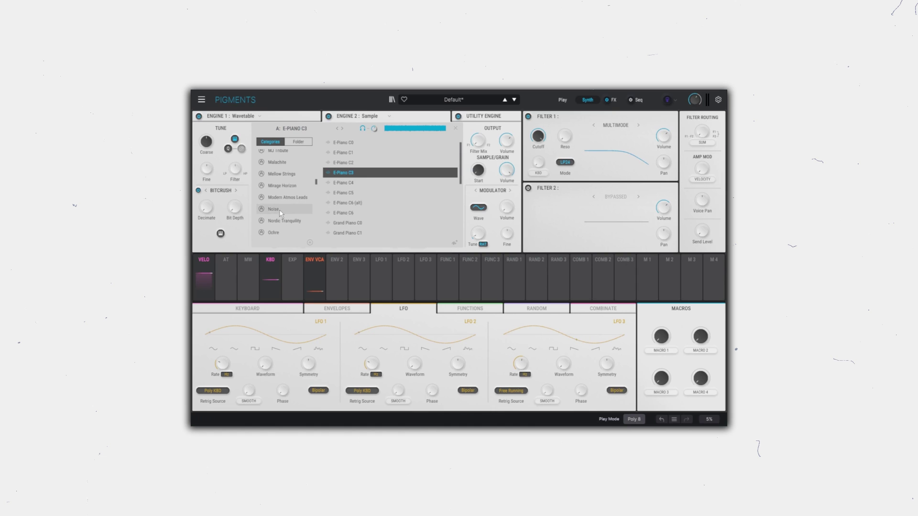
pyautogui.doubleClick(381, 214)
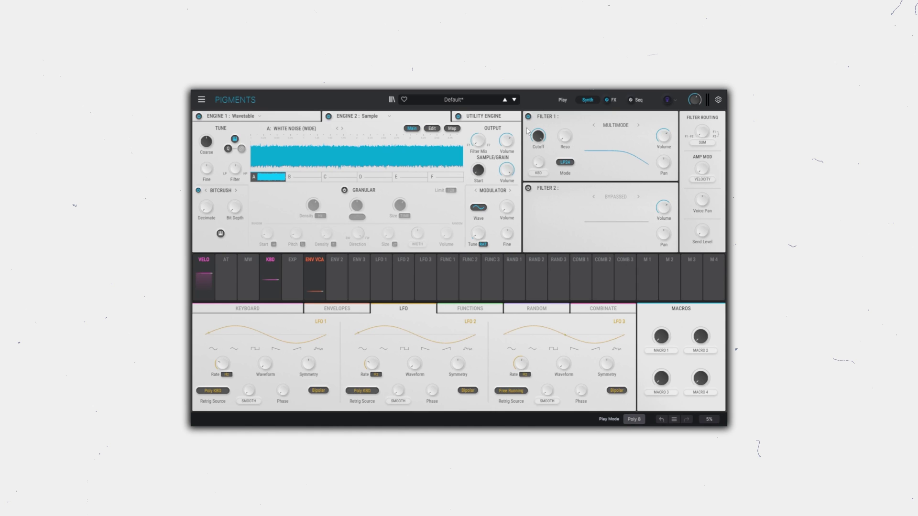
pyautogui.moveTo(505, 141); pyautogui.dragTo(504, 138)
# - Shape Env VCA with a longer attack, sustain at 0.00, decay of about 2.49 s and a raised decay curve
pyautogui.click(337, 309)
pyautogui.moveTo(219, 358)
pyautogui.scroll(3, 218, 358)
pyautogui.scroll(-3, 218, 358)
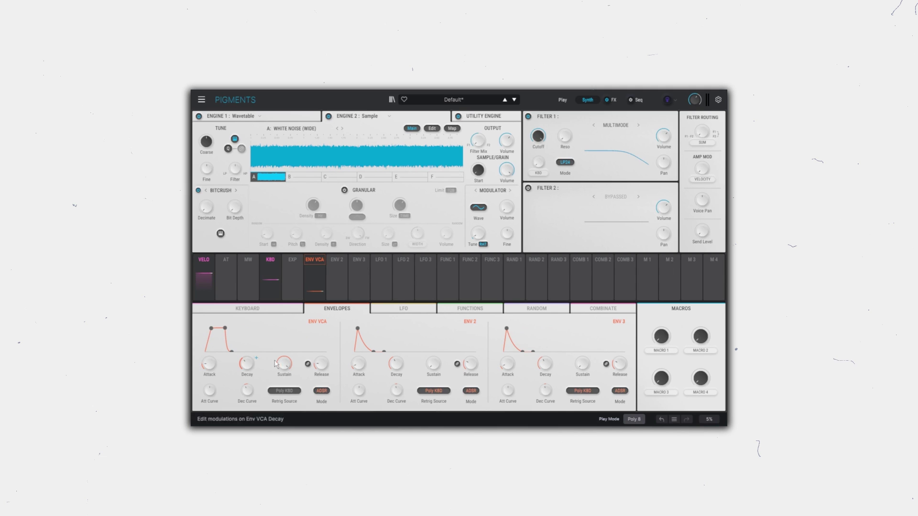
pyautogui.moveTo(282, 365); pyautogui.dragTo(281, 426)
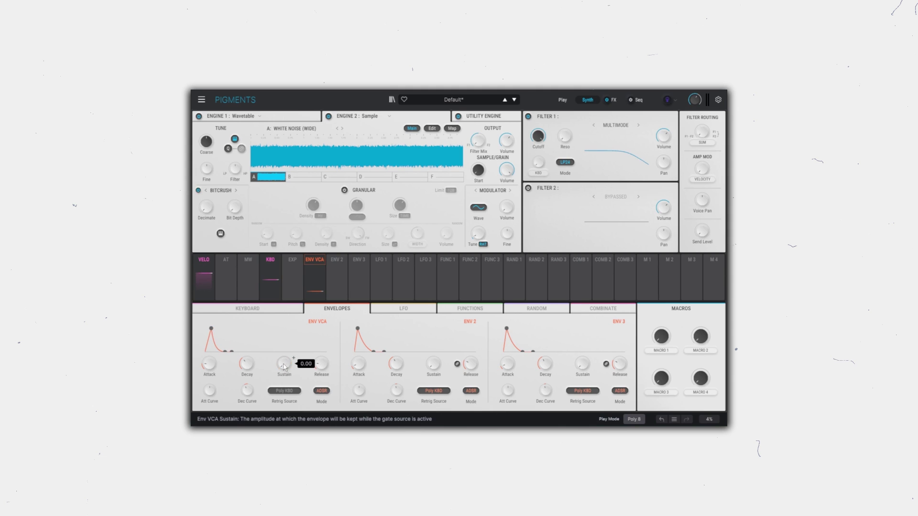
pyautogui.moveTo(246, 365); pyautogui.dragTo(246, 330)
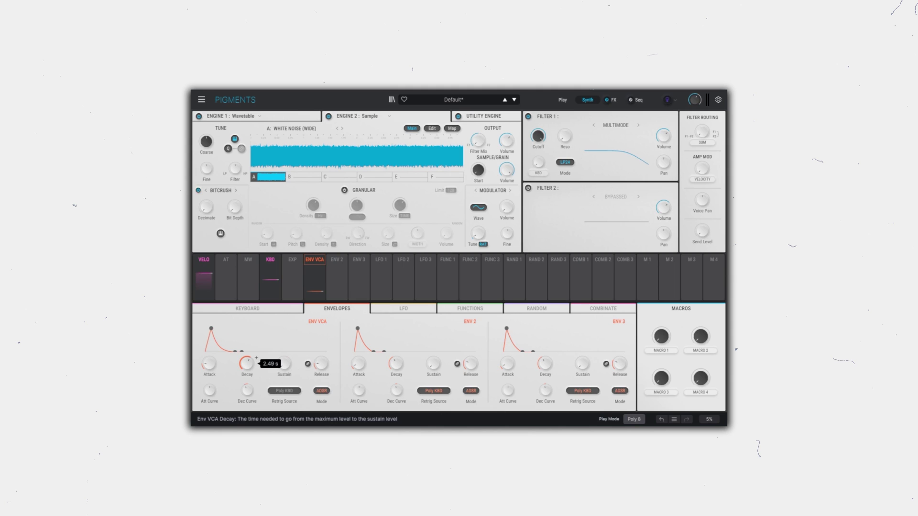
pyautogui.moveTo(248, 393); pyautogui.dragTo(247, 391)
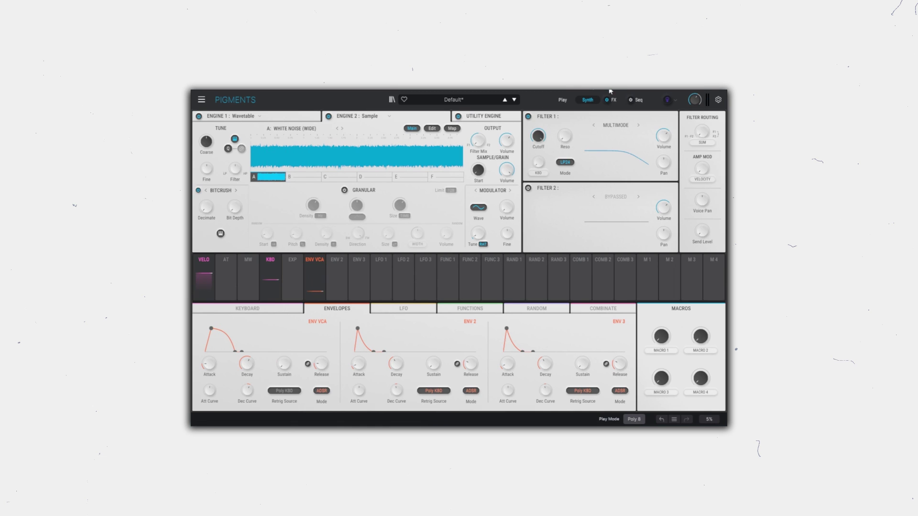
# - Lower Filter 1's cutoff, set its resonance to about 0.020 and raise its keyboard tracking
pyautogui.moveTo(536, 138); pyautogui.dragTo(563, 137)
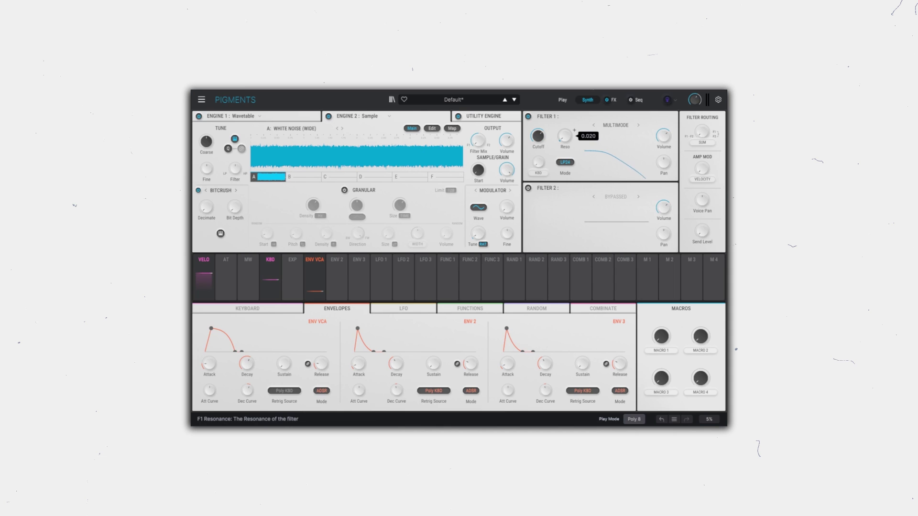
pyautogui.moveTo(538, 163); pyautogui.dragTo(538, 128)
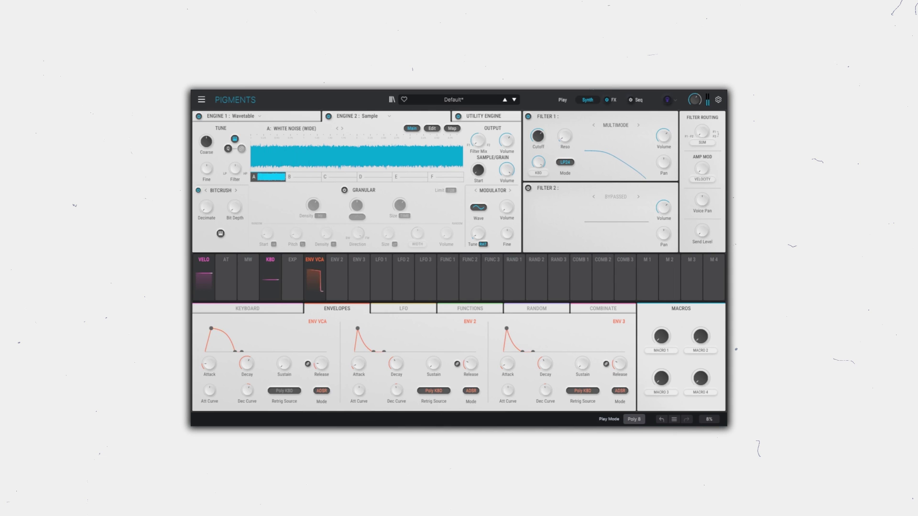
# - Adjust LFO 2's rate, set its waveform to Triangle and use it to modulate Filter 1's cutoff at 0.23
pyautogui.click(406, 310)
pyautogui.scroll(5, 381, 358)
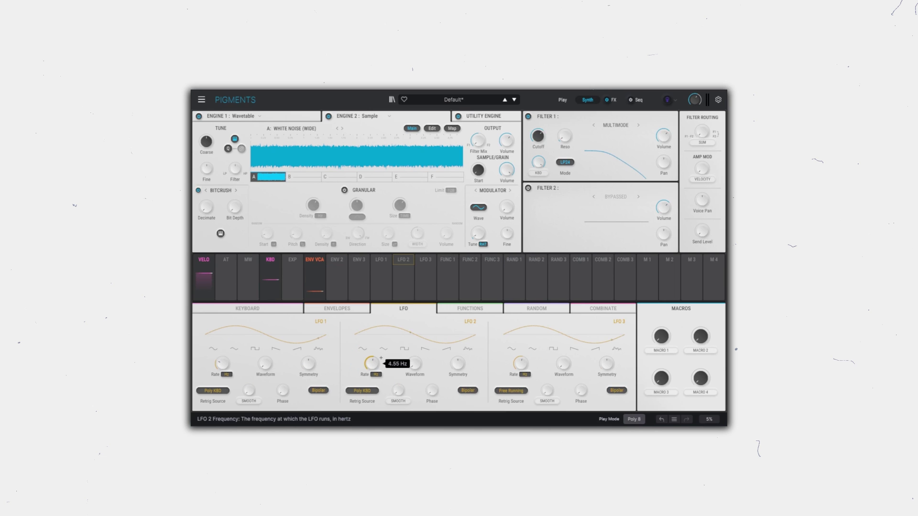
pyautogui.scroll(-3, 381, 358)
pyautogui.scroll(1, 381, 358)
pyautogui.moveTo(415, 370); pyautogui.dragTo(424, 358)
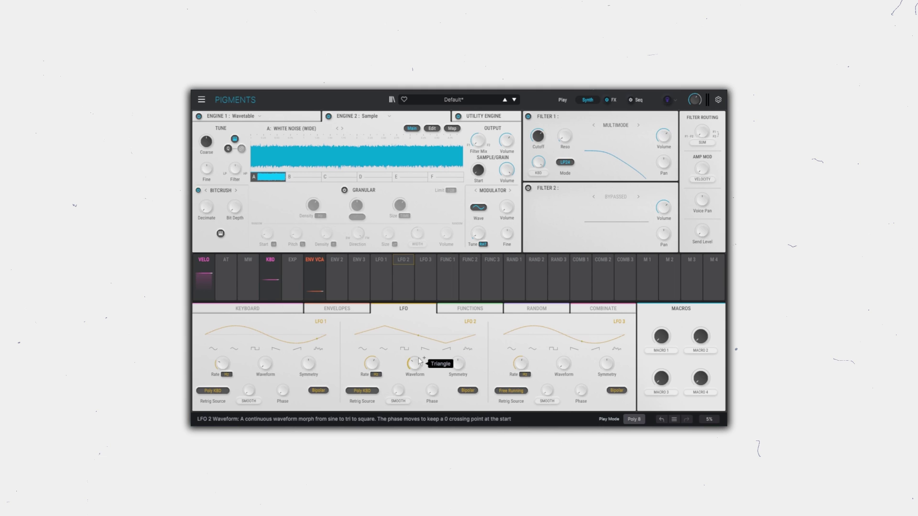
pyautogui.click(547, 130)
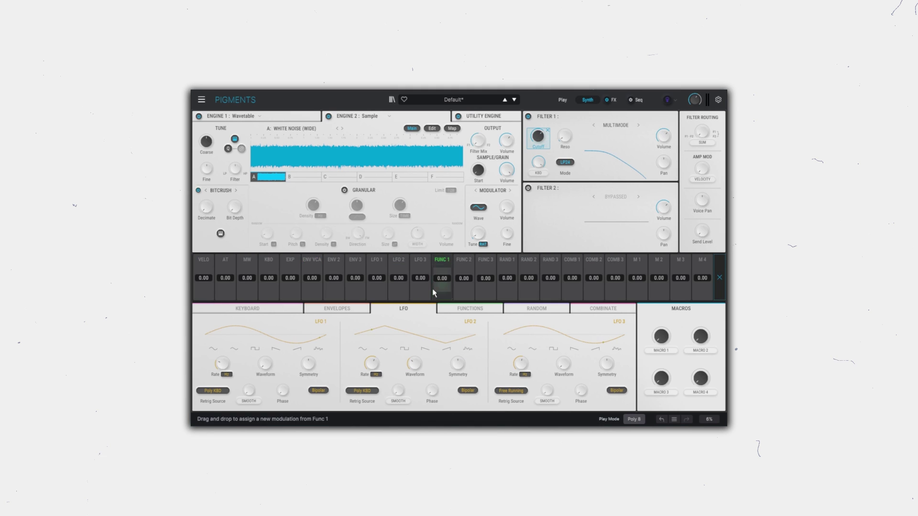
pyautogui.moveTo(399, 285); pyautogui.dragTo(399, 275)
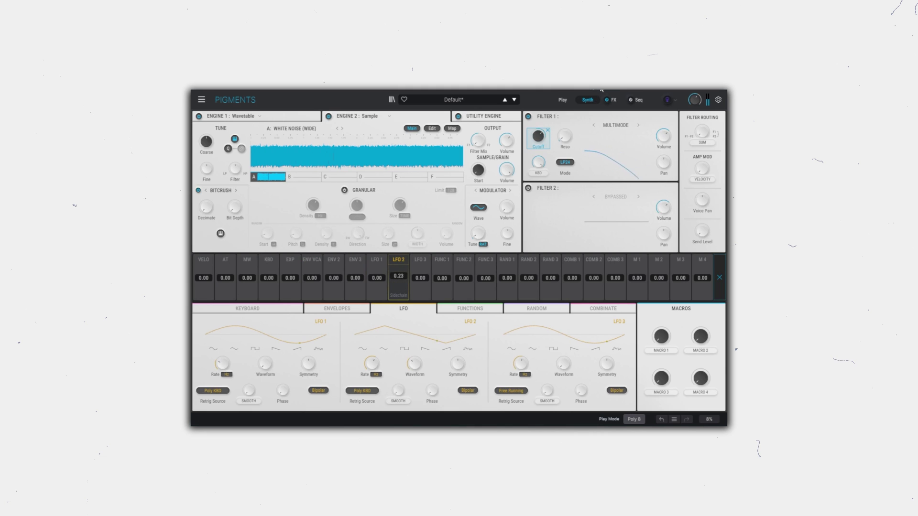
# - Replace the Delay in FX A with a Distortion effect and set its distortion type to Tape
pyautogui.click(612, 100)
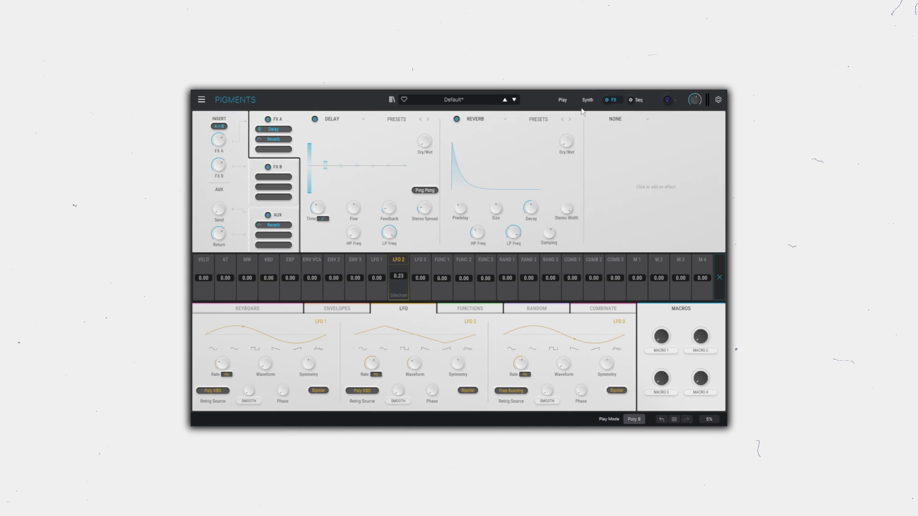
pyautogui.click(332, 120)
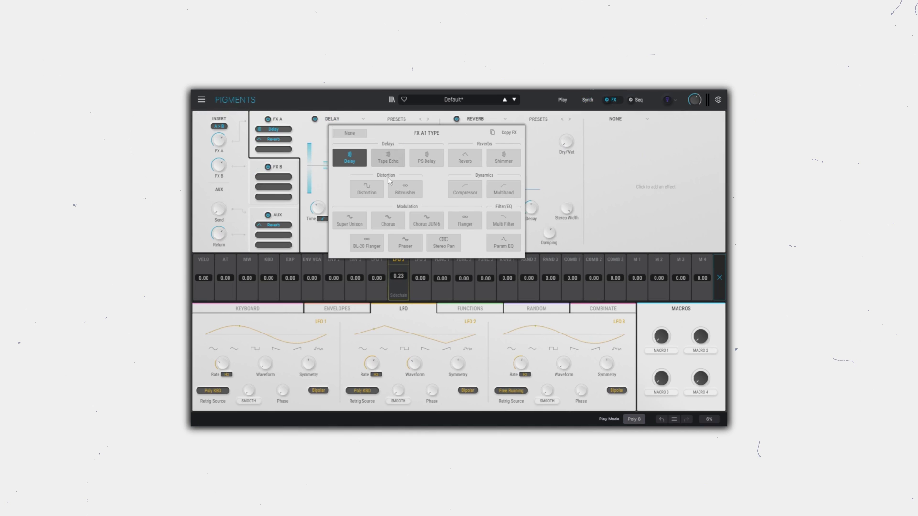
pyautogui.click(367, 189)
pyautogui.click(338, 120)
pyautogui.click(340, 130)
pyautogui.click(382, 182)
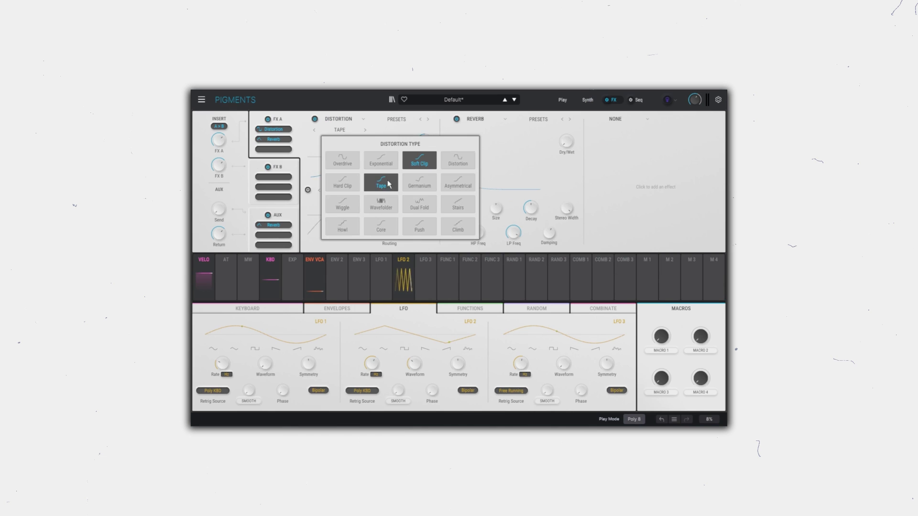
# - Set the Tape distortion's dry/wet to about 64%, lower its drive and modulate the drive with LFO 2 at 0.30
pyautogui.scroll(8, 434, 136)
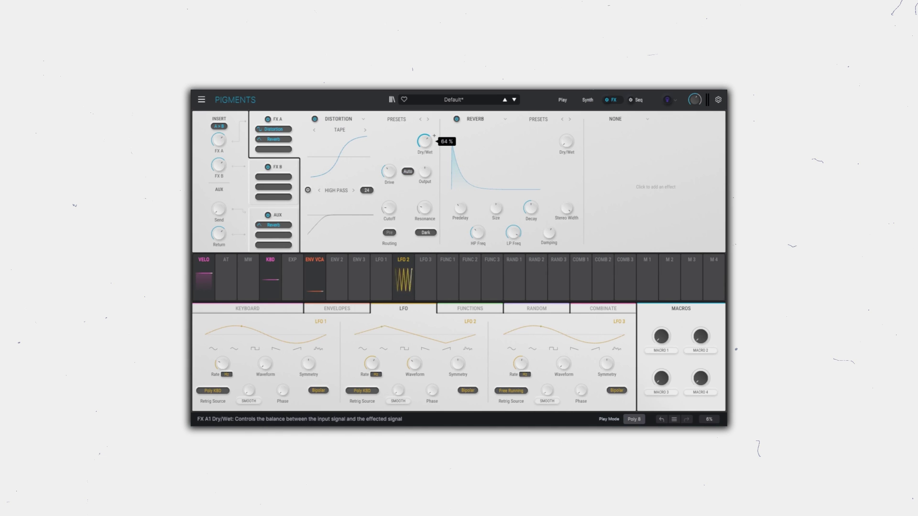
pyautogui.moveTo(388, 172); pyautogui.dragTo(389, 189)
pyautogui.click(398, 166)
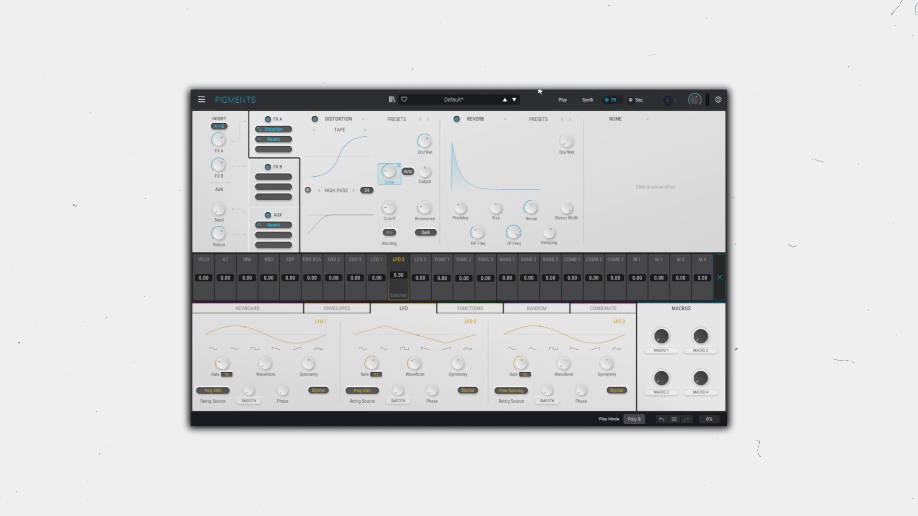
# - Replace the Reverb in FX A with a Compressor, lower its threshold and add a Chorus in the empty third slot
pyautogui.click(475, 120)
pyautogui.click(602, 191)
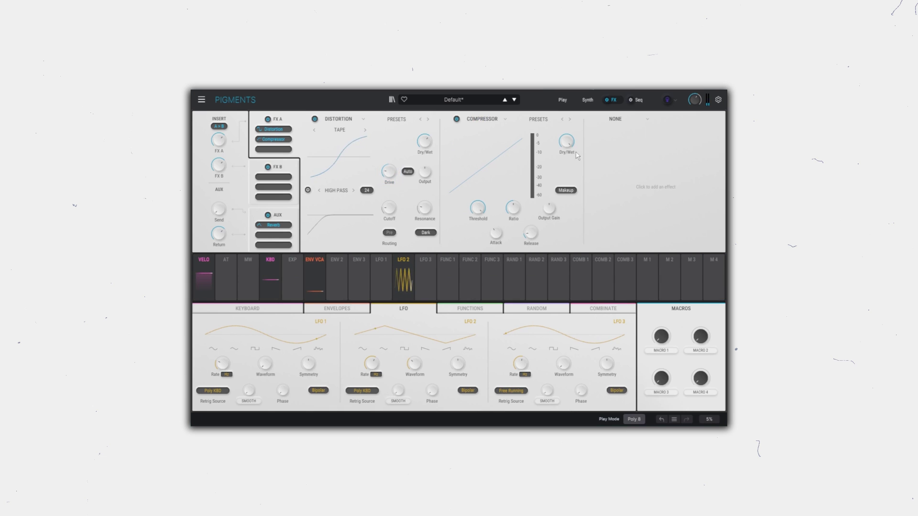
pyautogui.moveTo(478, 208); pyautogui.dragTo(478, 213)
pyautogui.click(616, 120)
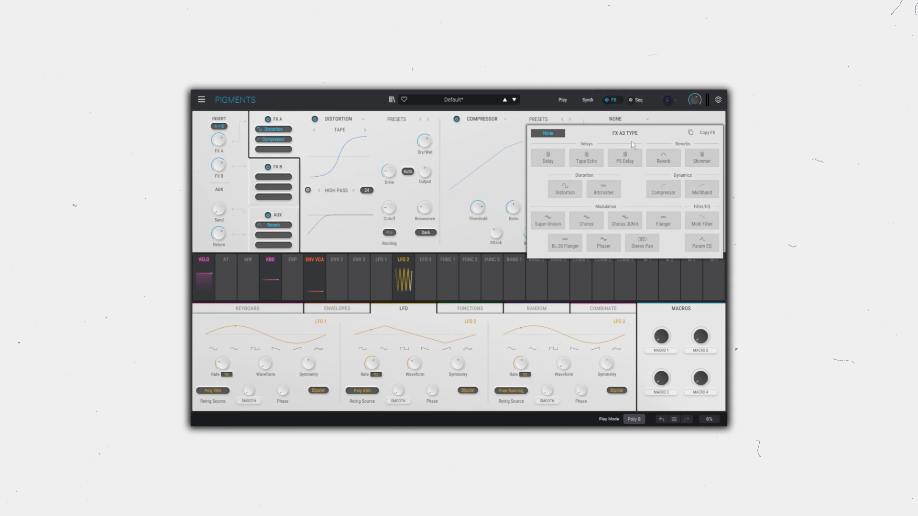
pyautogui.click(587, 221)
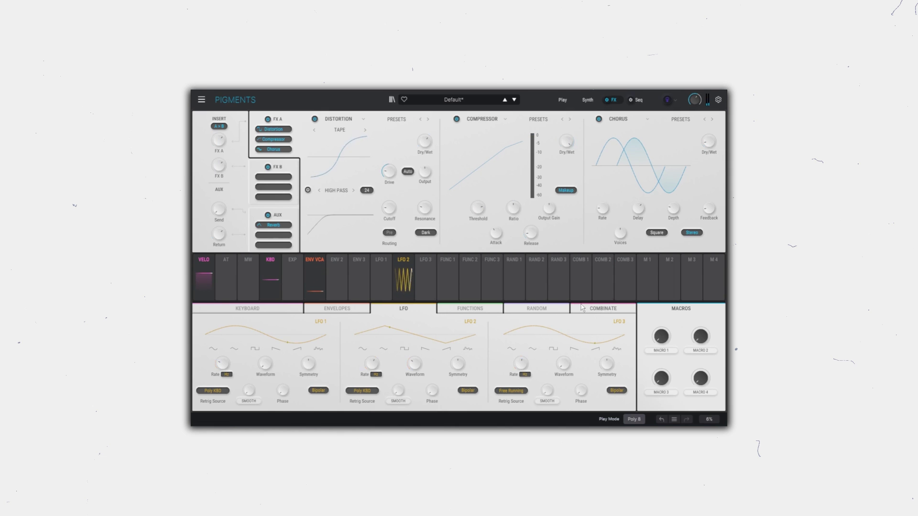
# - Modulate LFO 2's rate with the keyboard source at -0.15 and set the play mode to Legato
pyautogui.click(271, 261)
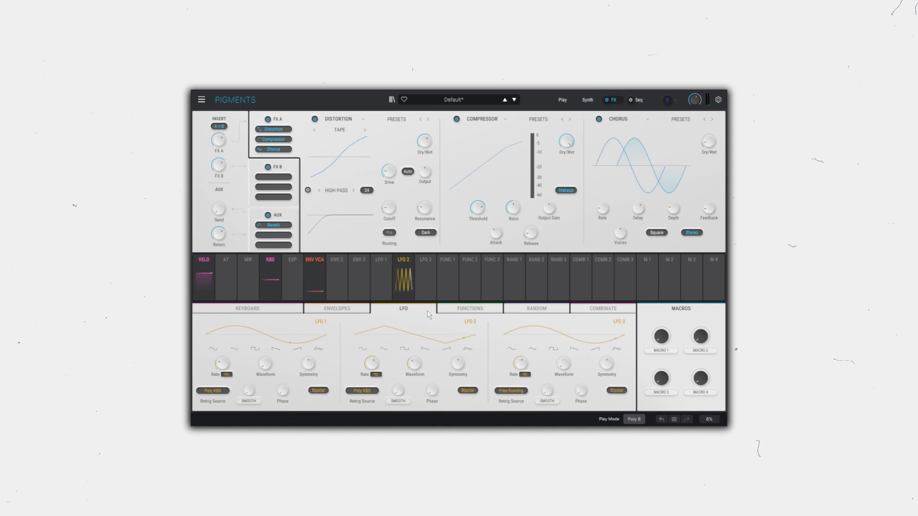
pyautogui.click(381, 361)
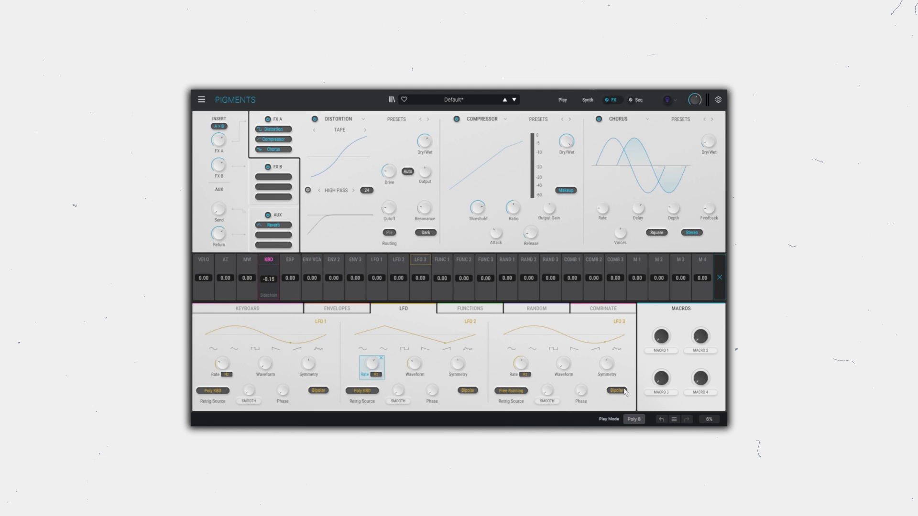
pyautogui.click(634, 419)
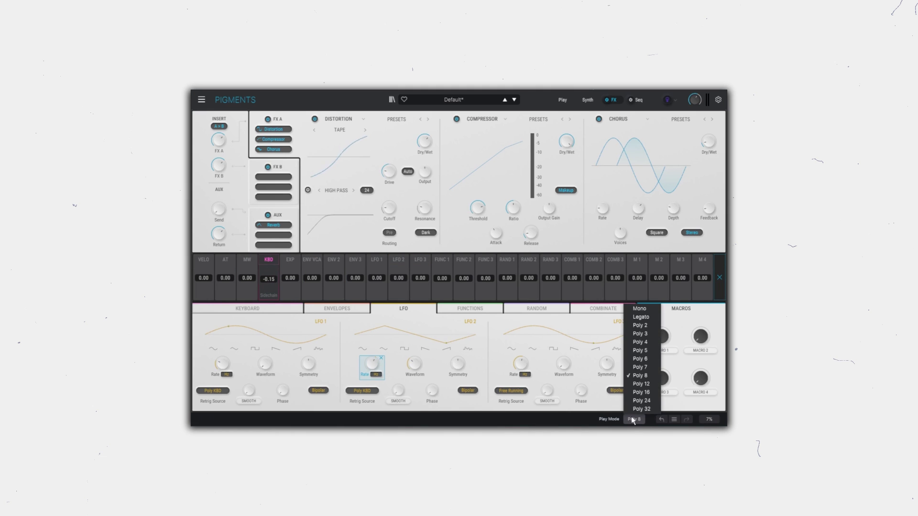
pyautogui.click(639, 318)
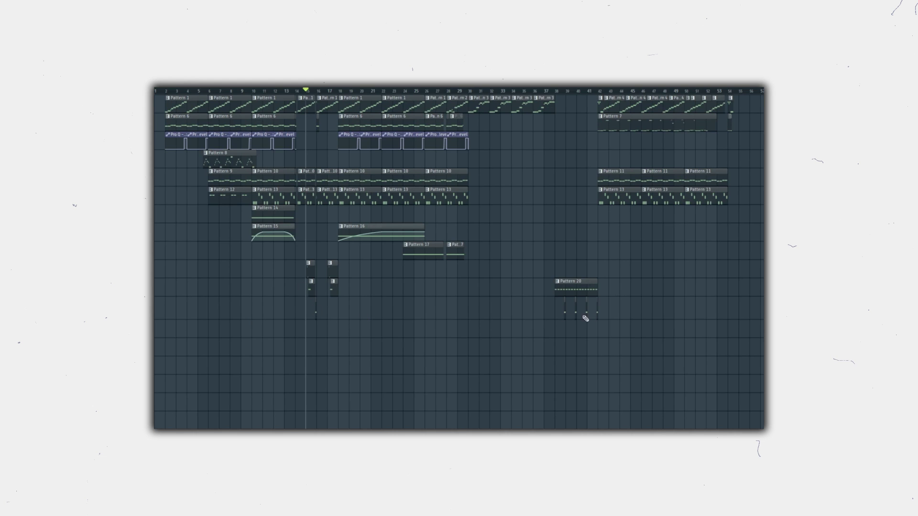
# - Place the pattern clip at about bar 56 on the track below Pattern 20 and play back that section
pyautogui.click(732, 307)
pyautogui.press('space')
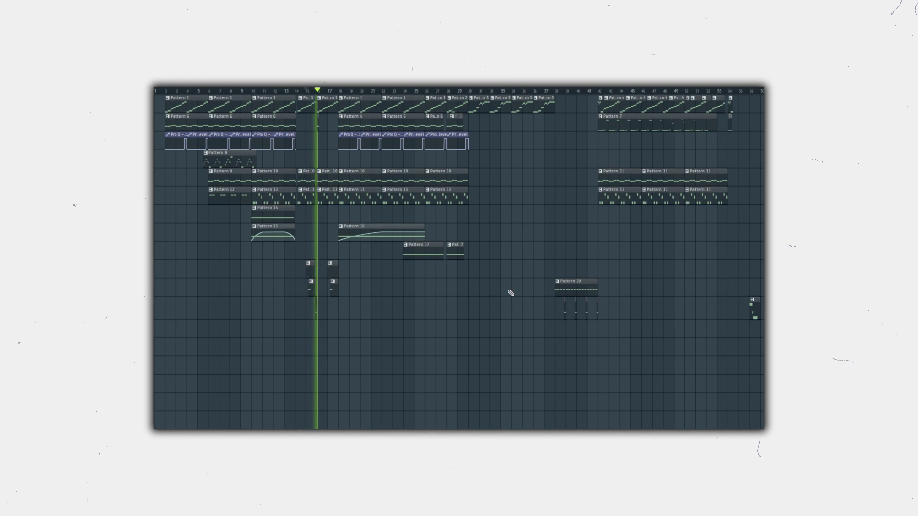
pyautogui.press('space')
pyautogui.click(742, 91)
pyautogui.click(751, 91)
pyautogui.press('space')
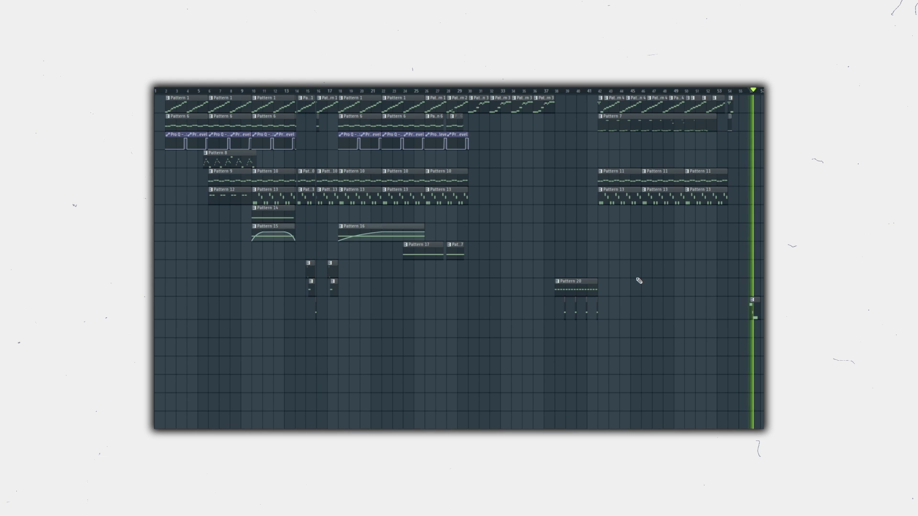
pyautogui.press('space')
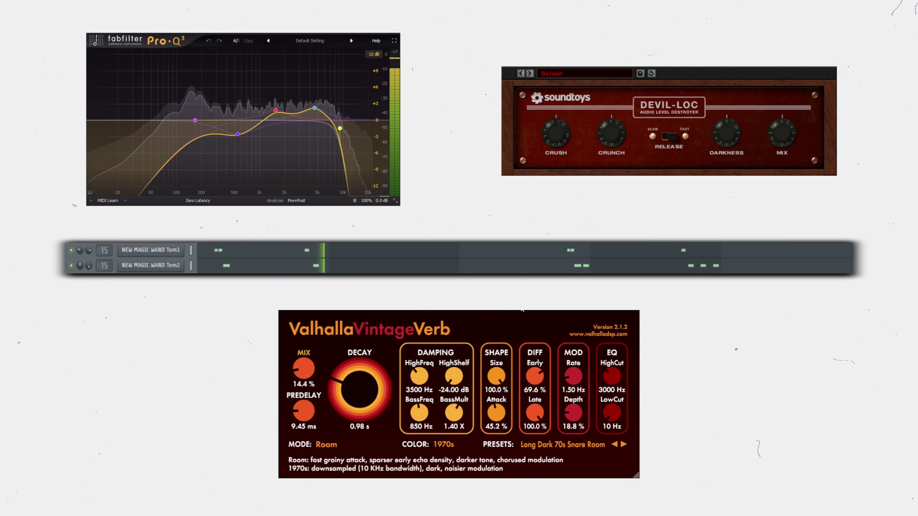
pyautogui.press('space')
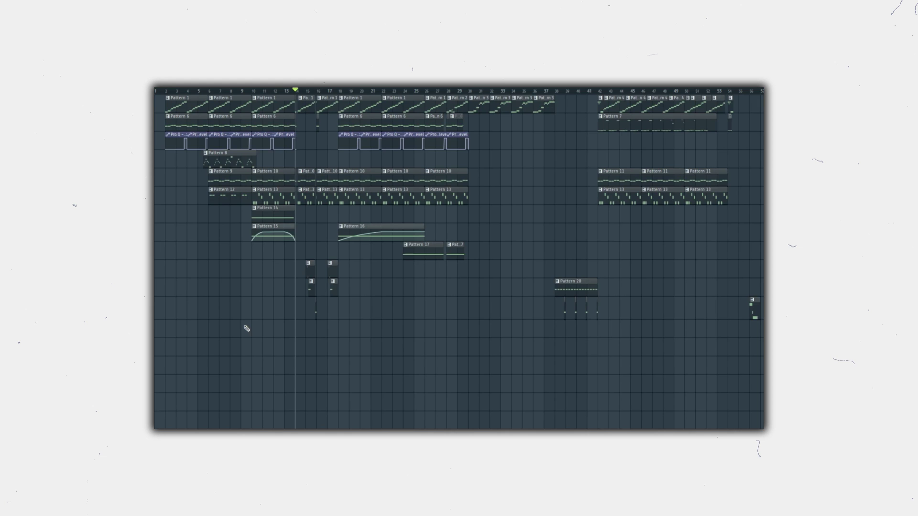
# - Place Pattern 24 at bar 14 on the empty track, play it back and show the Stage-73 V effects
pyautogui.click(302, 334)
pyautogui.press('space')
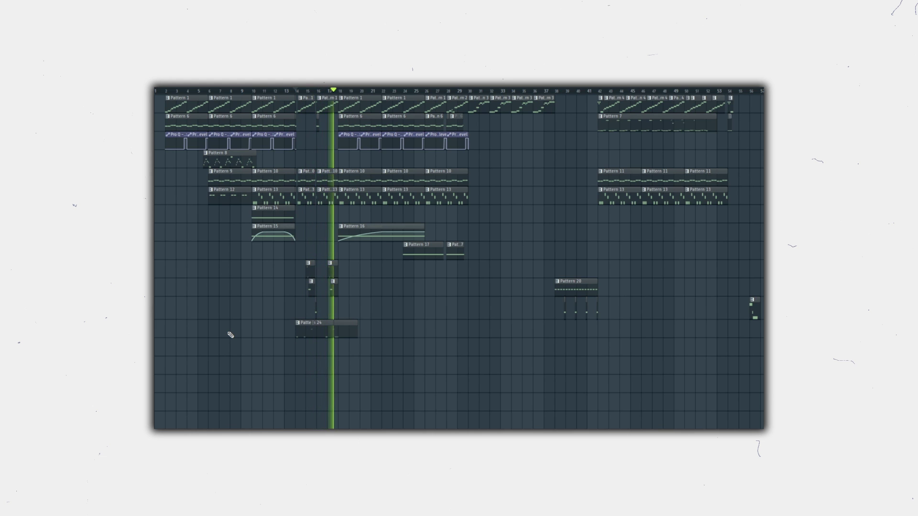
pyautogui.press('space')
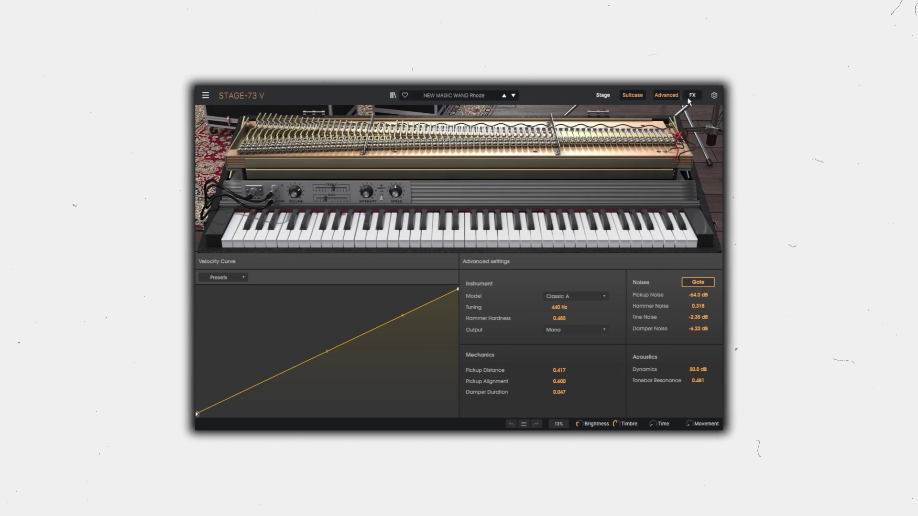
pyautogui.click(691, 97)
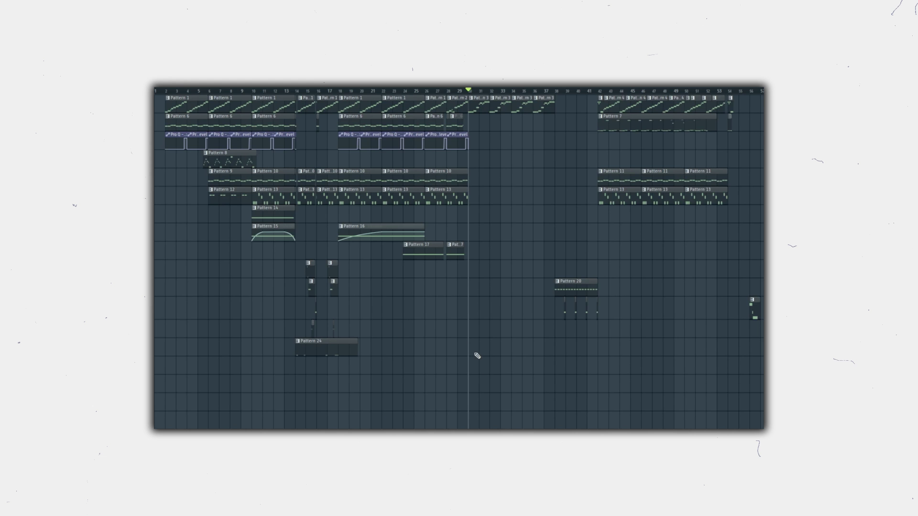
# - Place two Pattern 25 clips back to back at bars 30 and 34 and play them back
pyautogui.click(477, 356)
pyautogui.click(522, 354)
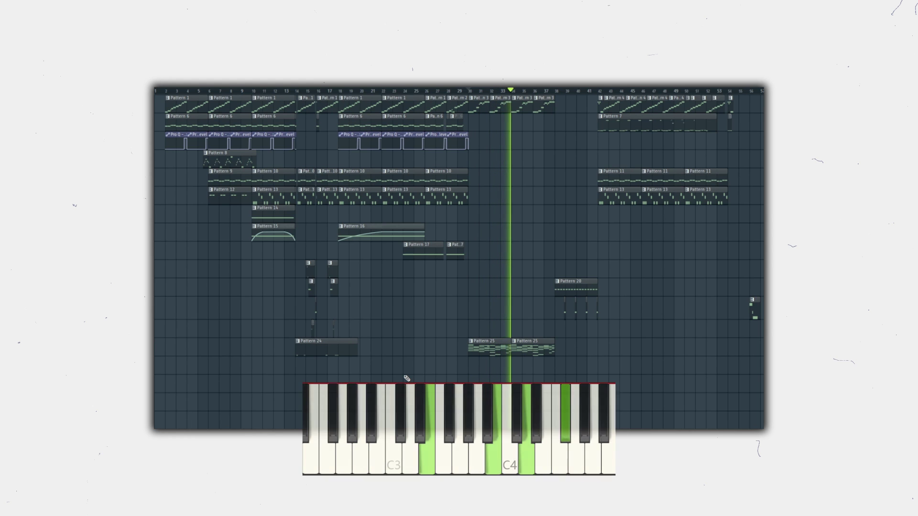
pyautogui.press('space')
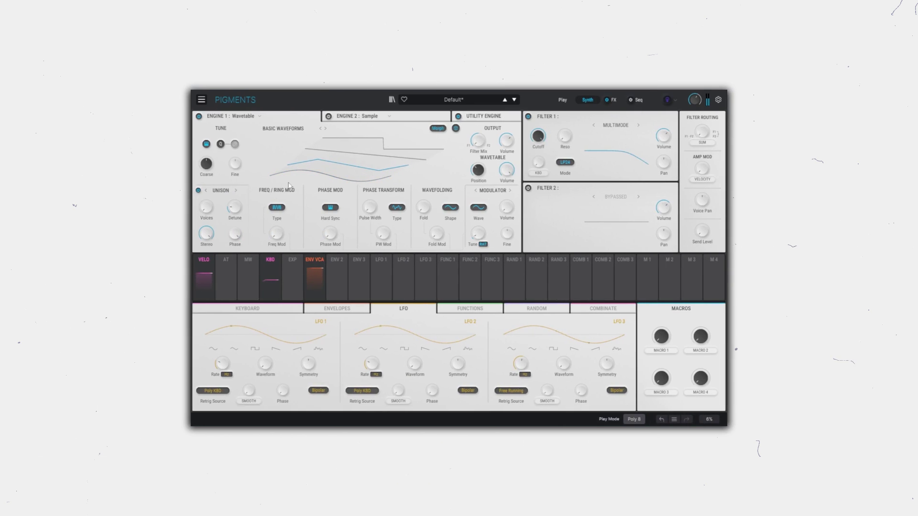
# - Lower Engine 1's coarse tuning in Pigments, change Engine 2 to Wavetable and adjust its coarse tuning
pyautogui.moveTo(207, 163); pyautogui.dragTo(207, 172)
pyautogui.click(352, 120)
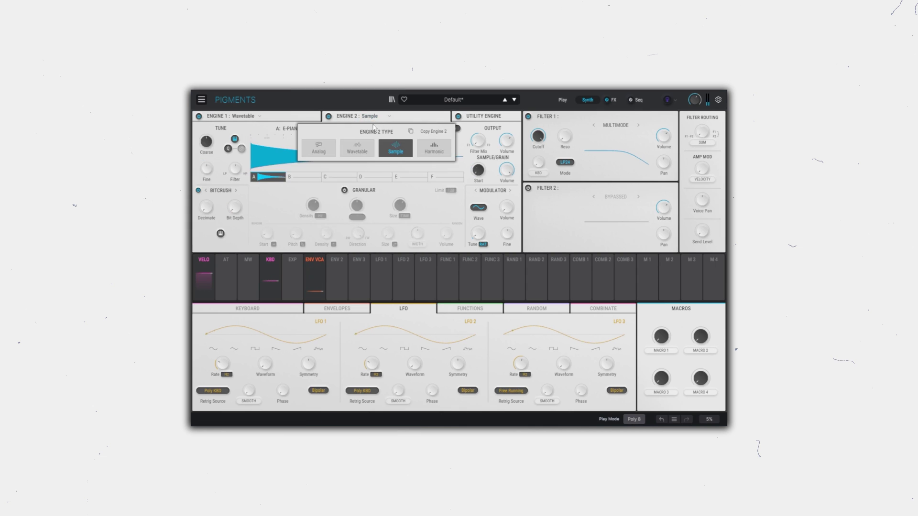
pyautogui.click(360, 147)
pyautogui.moveTo(203, 165); pyautogui.dragTo(204, 166)
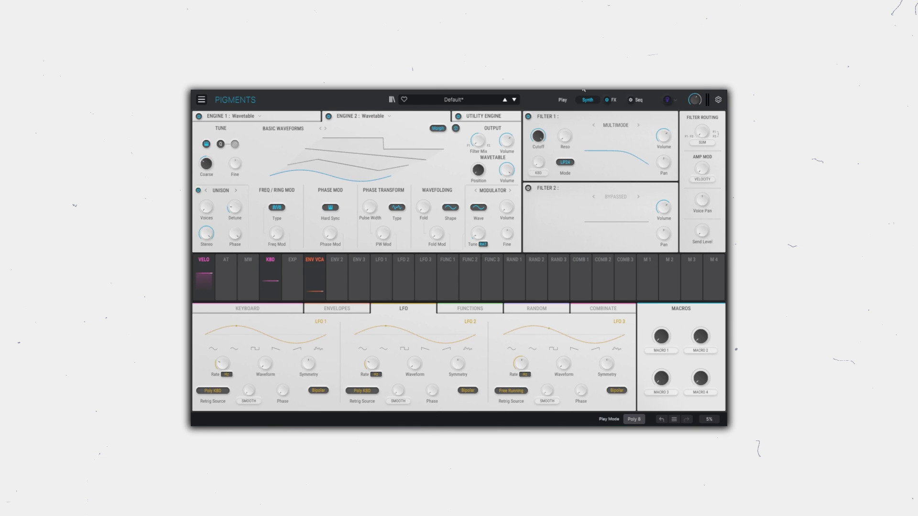
# - Lower Filter 1's cutoff, raise its resonance to about 0.33 and increase its keyboard tracking
pyautogui.moveTo(538, 135); pyautogui.dragTo(565, 128)
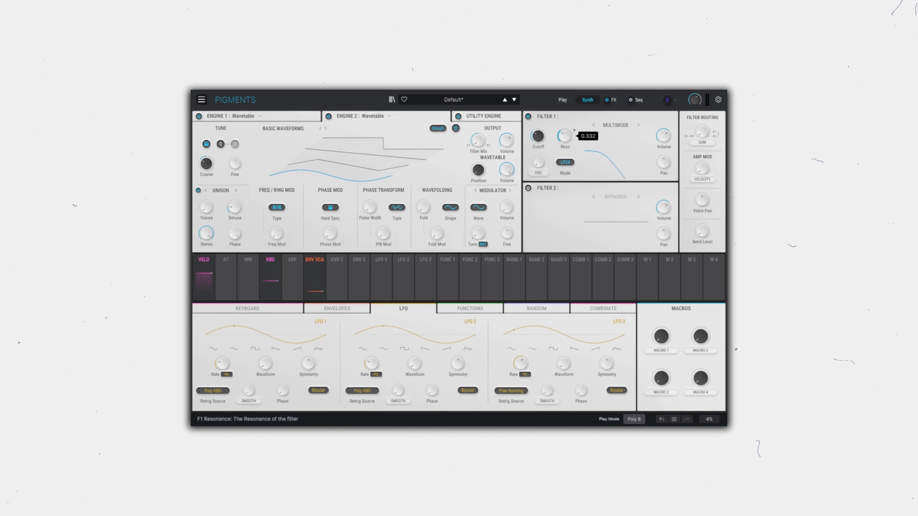
pyautogui.moveTo(538, 162); pyautogui.dragTo(539, 149)
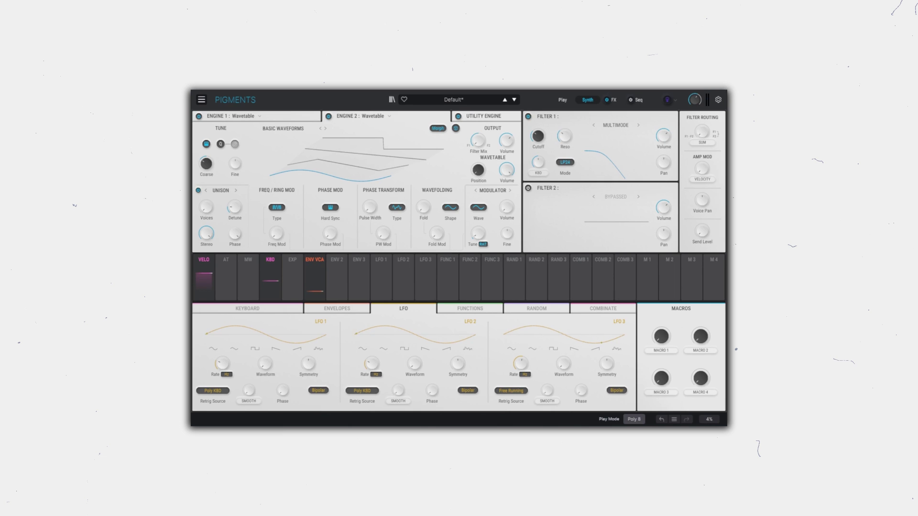
# - Replace the Delay in FX A with a Distortion of type Tape and set its drive to about 10 dB
pyautogui.click(614, 100)
pyautogui.click(340, 119)
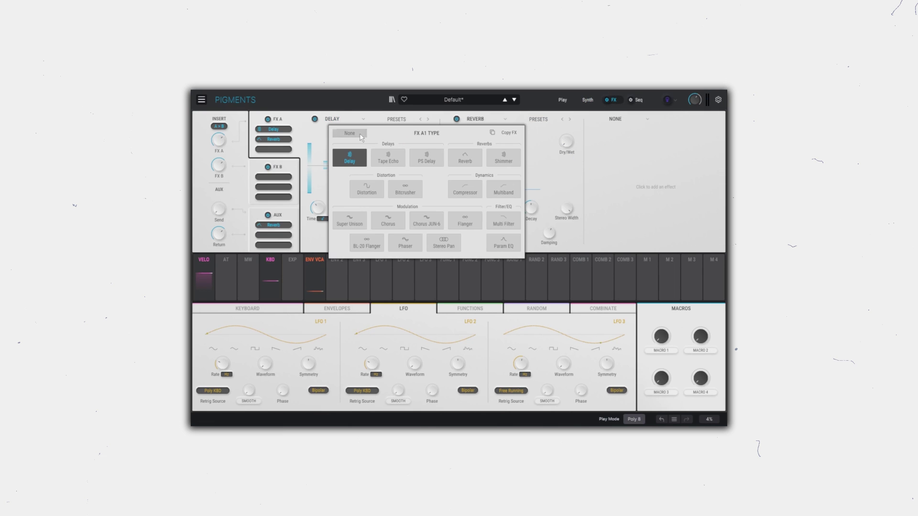
pyautogui.click(367, 190)
pyautogui.click(339, 129)
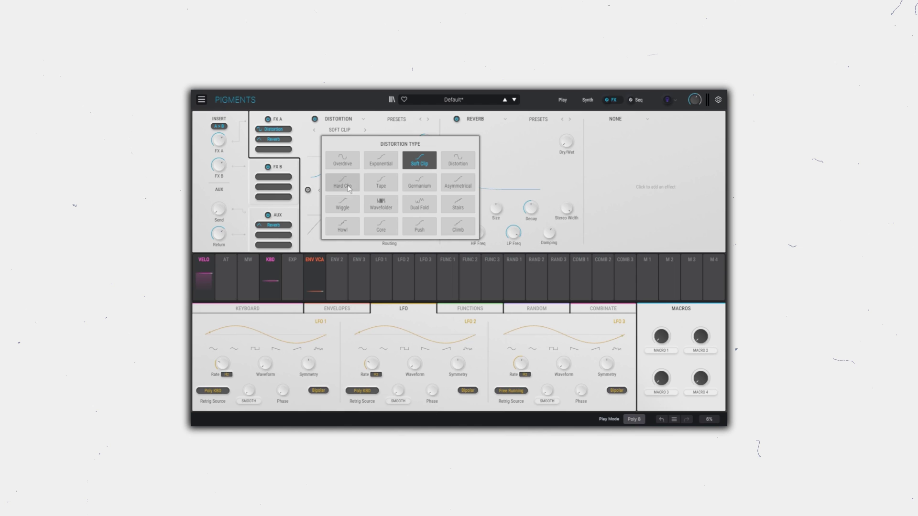
pyautogui.click(378, 185)
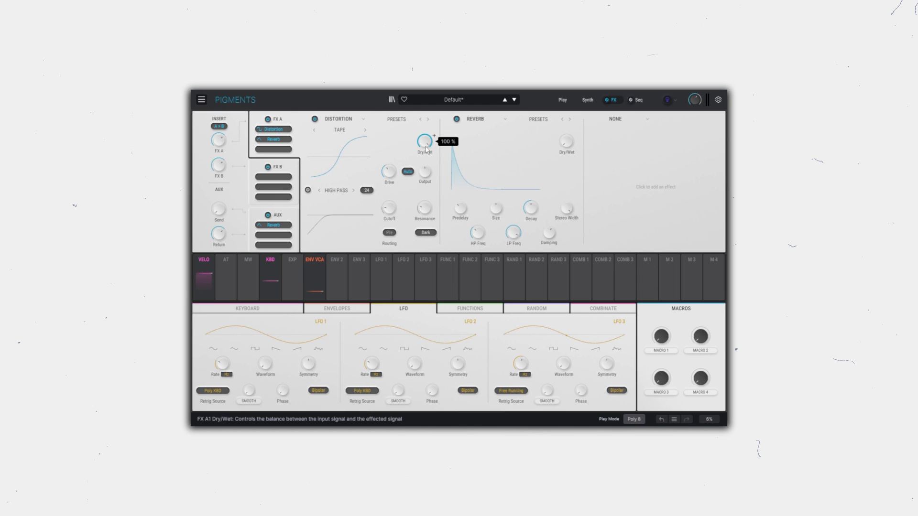
pyautogui.moveTo(391, 172); pyautogui.dragTo(391, 171)
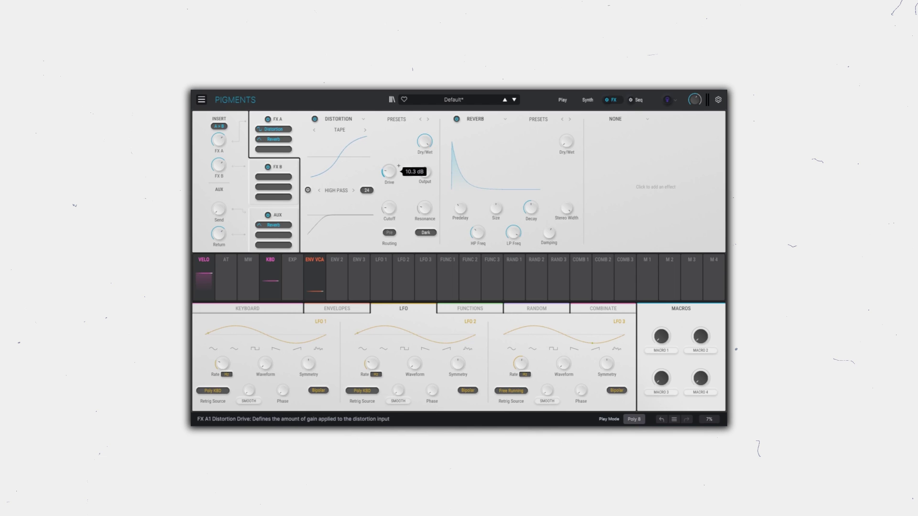
pyautogui.moveTo(390, 171); pyautogui.dragTo(391, 172)
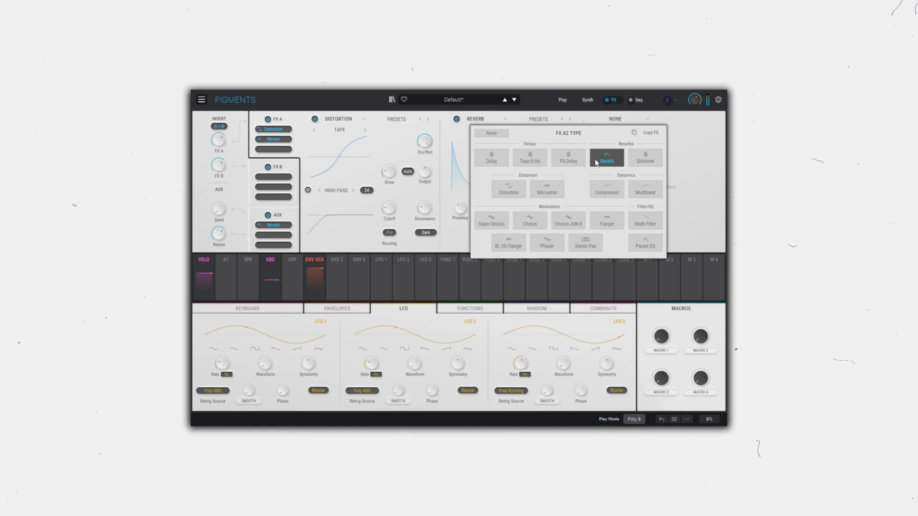
# - Replace the Reverb in FX A with a second Distortion of type Distortion, turn off Auto and adjust its drive
pyautogui.click(508, 189)
pyautogui.click(487, 133)
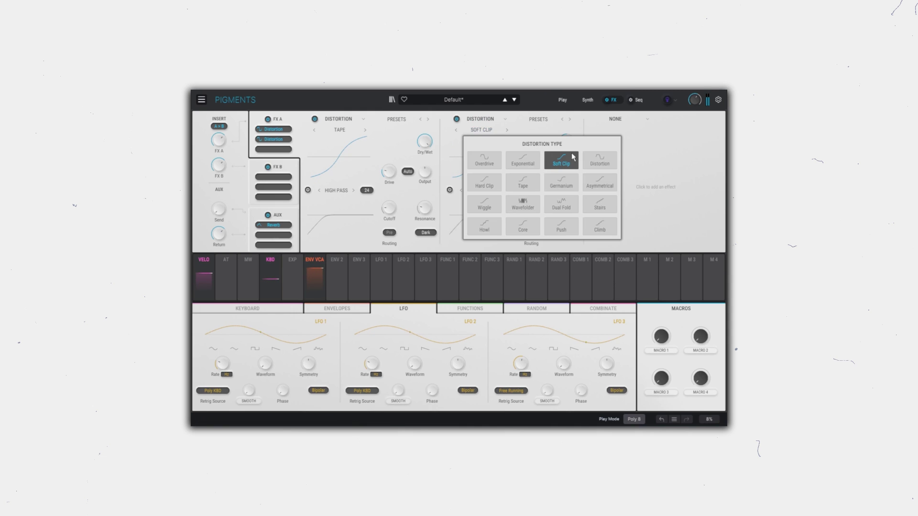
pyautogui.click(573, 157)
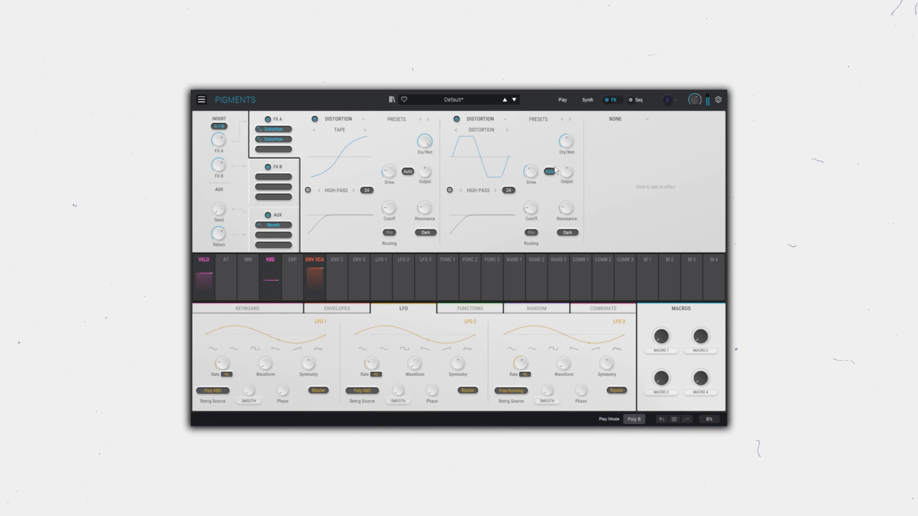
pyautogui.click(531, 173)
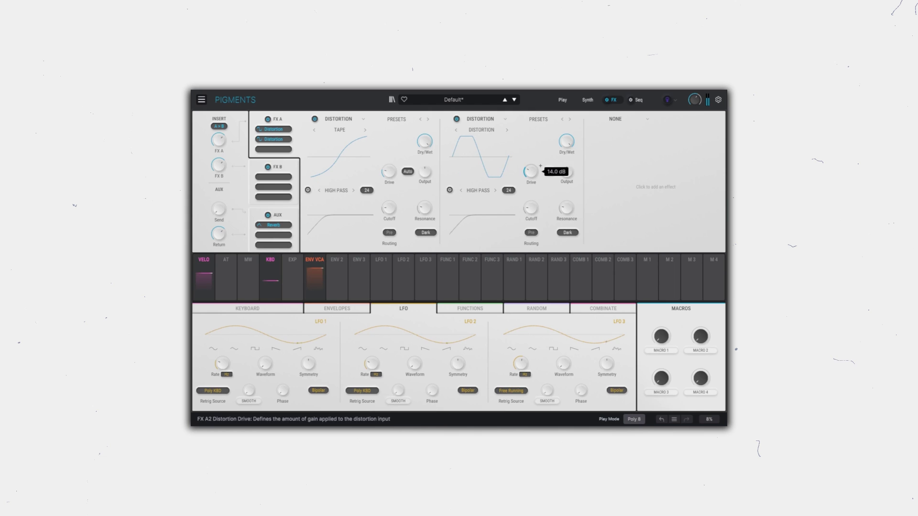
pyautogui.moveTo(531, 173); pyautogui.dragTo(531, 176)
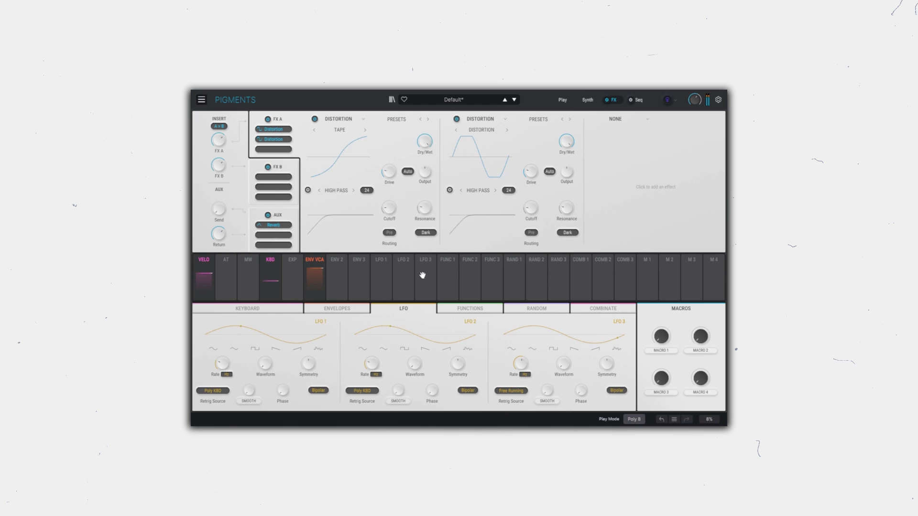
# - Lengthen the release and attack of the ENV VCA envelope
pyautogui.click(356, 310)
pyautogui.moveTo(321, 365); pyautogui.dragTo(321, 359)
pyautogui.moveTo(210, 365); pyautogui.dragTo(218, 356)
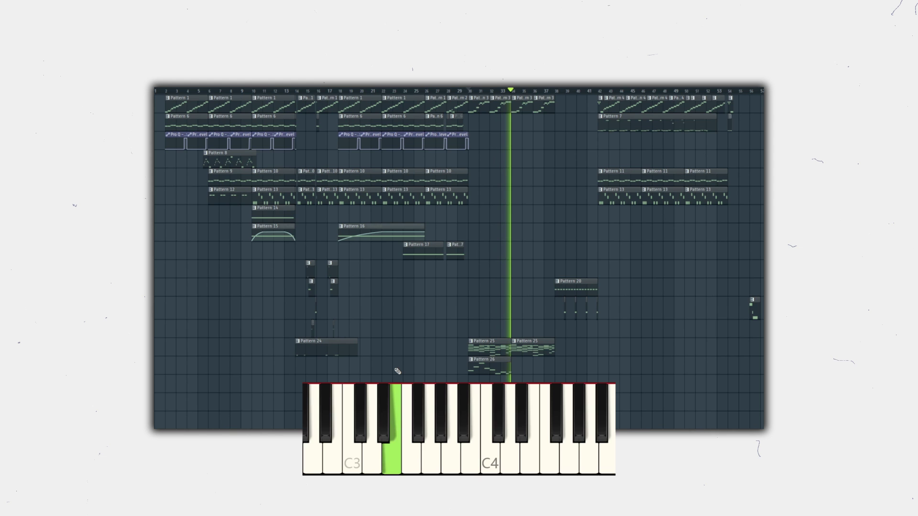
pyautogui.press('space')
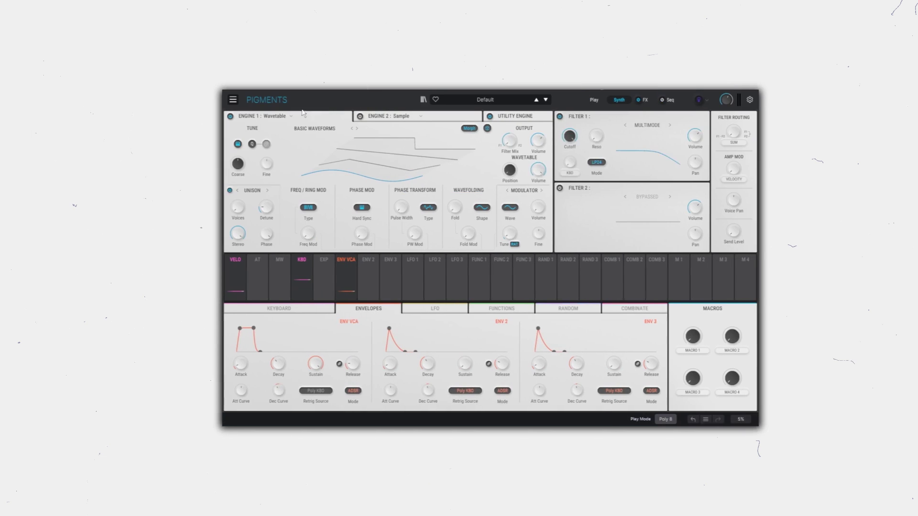
# - Start a new default Pigments preset, adjust Engine 1's wavetable position and lower its coarse tuning
pyautogui.click(233, 100)
pyautogui.click(242, 111)
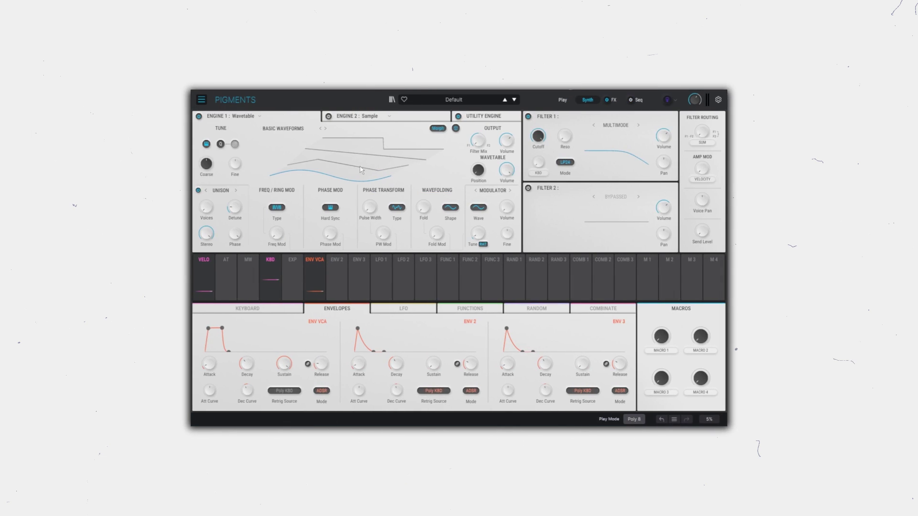
pyautogui.moveTo(349, 168); pyautogui.dragTo(349, 143)
pyautogui.moveTo(478, 173); pyautogui.dragTo(478, 172)
pyautogui.moveTo(206, 163); pyautogui.dragTo(206, 170)
# - Change Engine 2 to Wavetable and lower its output volume slightly
pyautogui.click(369, 116)
pyautogui.click(356, 148)
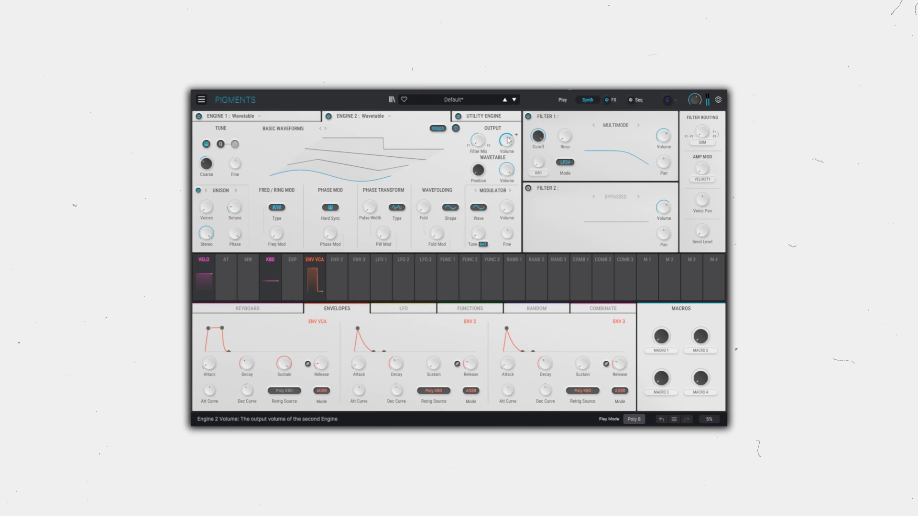
pyautogui.moveTo(507, 140); pyautogui.dragTo(507, 142)
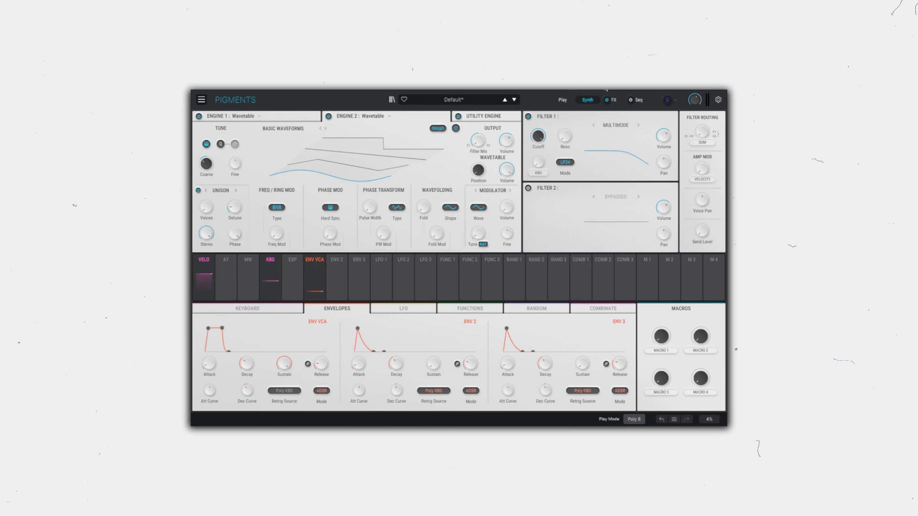
# - Lower Filter 1's cutoff to 1240 Hz, set its resonance to 0.284 and raise its keyboard tracking
pyautogui.moveTo(539, 136); pyautogui.dragTo(547, 130)
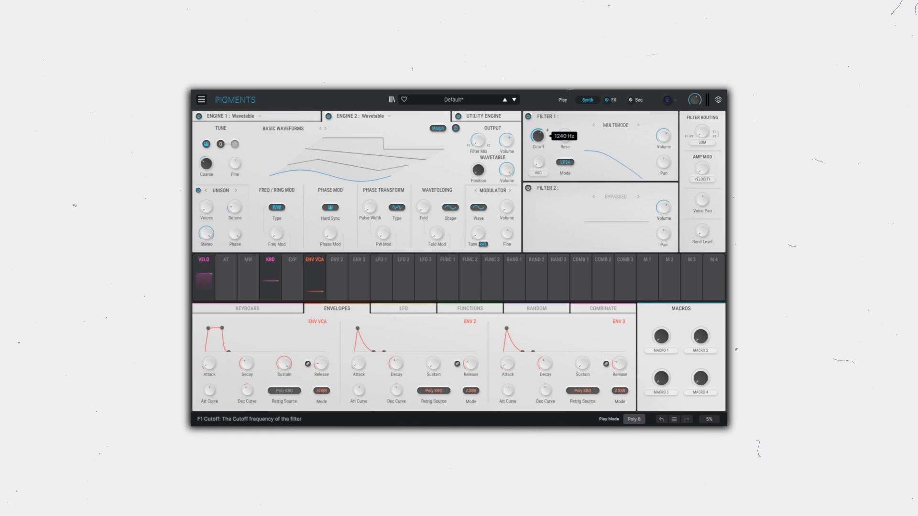
pyautogui.moveTo(575, 131); pyautogui.dragTo(575, 130)
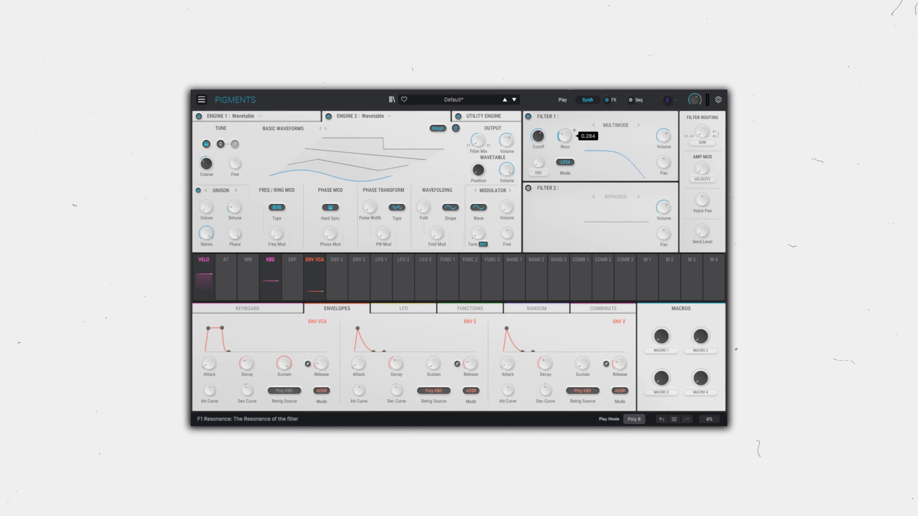
pyautogui.moveTo(543, 163); pyautogui.dragTo(543, 138)
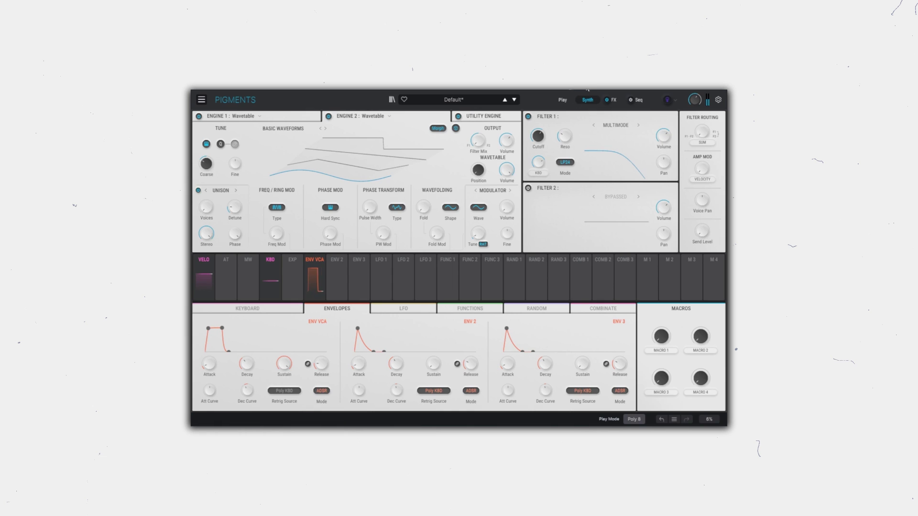
# - Shorten ENV 2's attack, straighten its decay curve to linear and modulate Filter 1's cutoff with ENV 2 by 0.20
pyautogui.moveTo(358, 364); pyautogui.dragTo(360, 372)
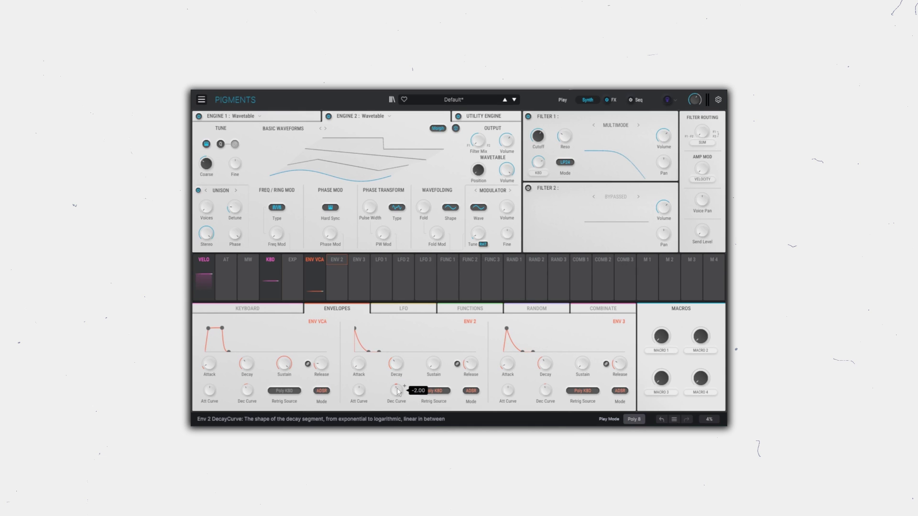
pyautogui.moveTo(398, 394)
pyautogui.mouseDown()
pyautogui.moveTo(399, 380)
pyautogui.moveTo(405, 387)
pyautogui.mouseUp()
pyautogui.click(547, 130)
pyautogui.moveTo(335, 277); pyautogui.dragTo(335, 274)
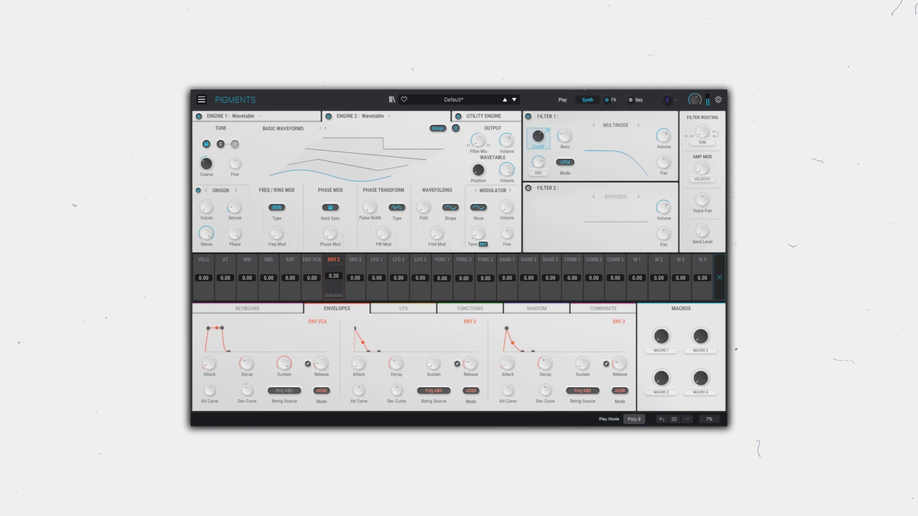
pyautogui.click(720, 277)
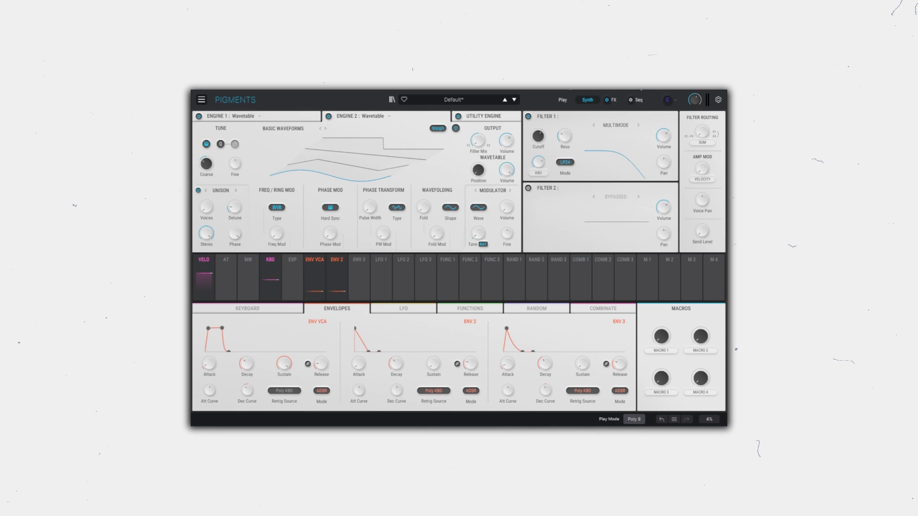
# - Replace the Delay in FX A with a Distortion of type Tape
pyautogui.click(613, 101)
pyautogui.click(334, 120)
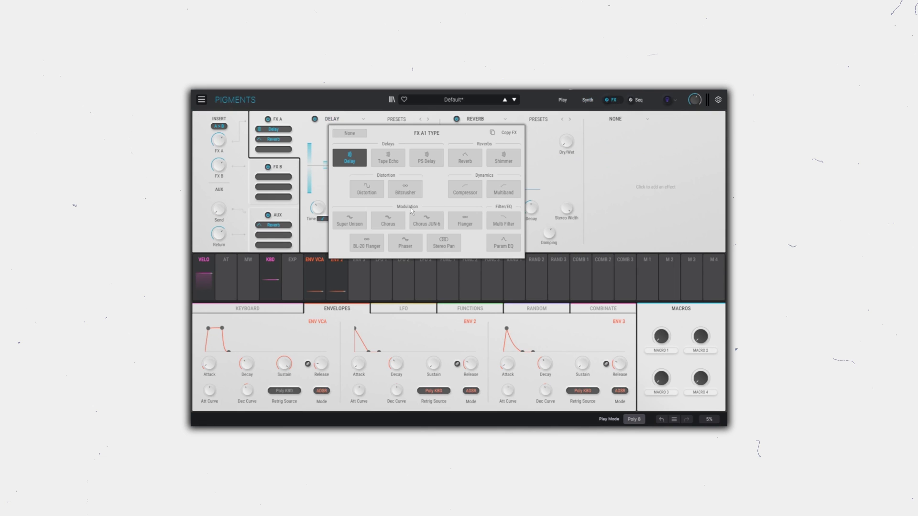
pyautogui.click(367, 189)
pyautogui.click(343, 131)
pyautogui.click(392, 187)
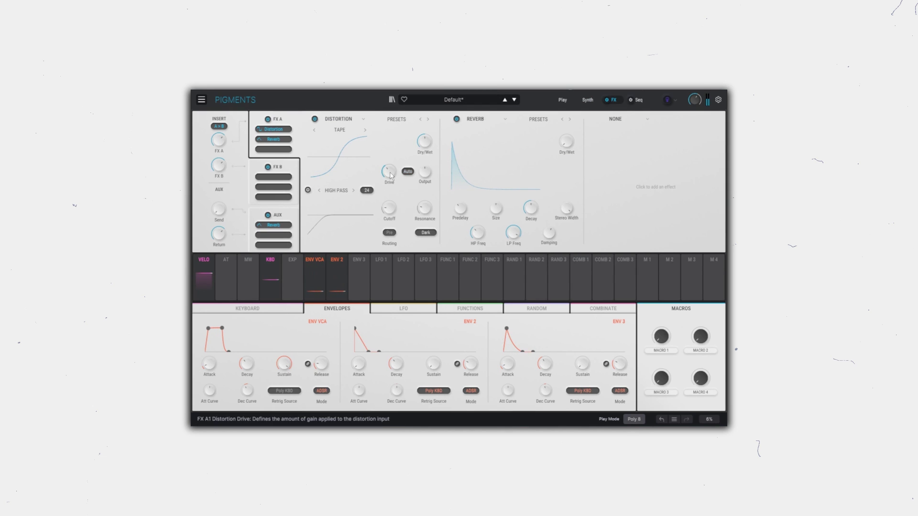
# - Raise the Tape distortion's dry/wet mix, adjust its drive and modulate the drive with ENV 2 by 0.19
pyautogui.moveTo(434, 136)
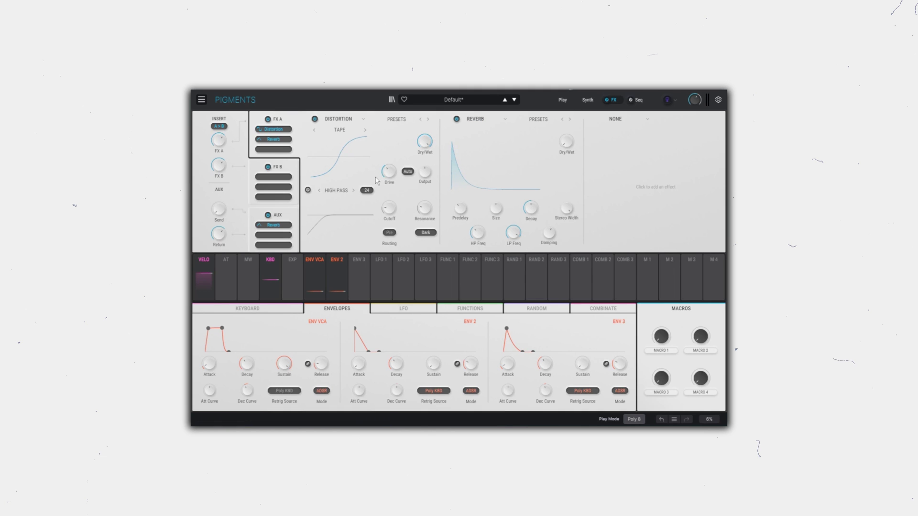
pyautogui.moveTo(399, 166)
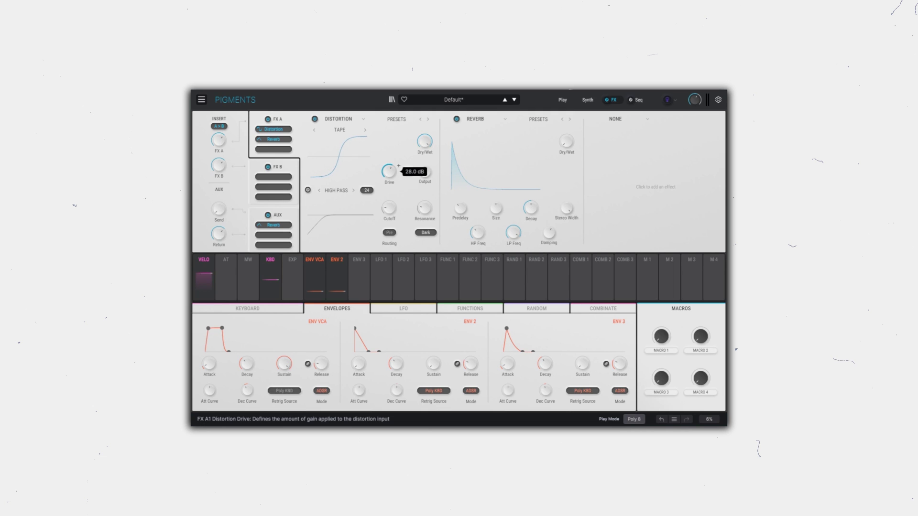
pyautogui.click(399, 166)
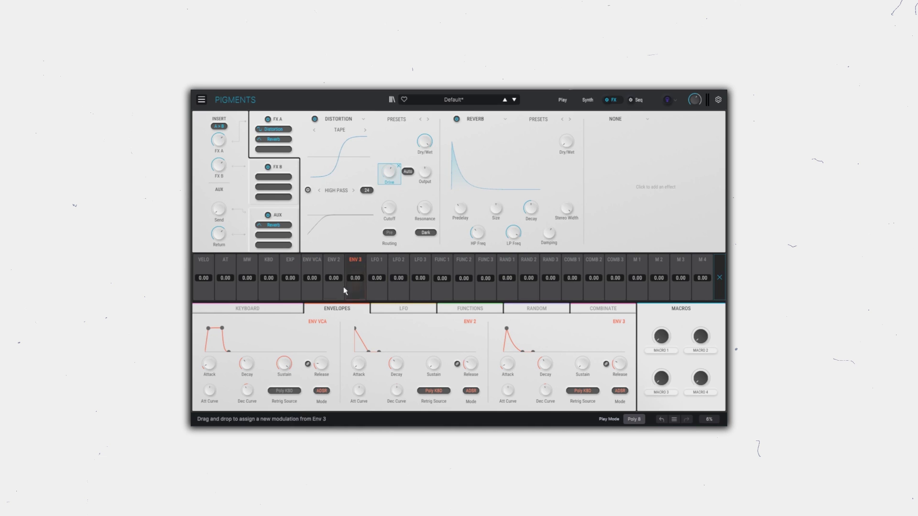
pyautogui.moveTo(332, 277); pyautogui.dragTo(331, 275)
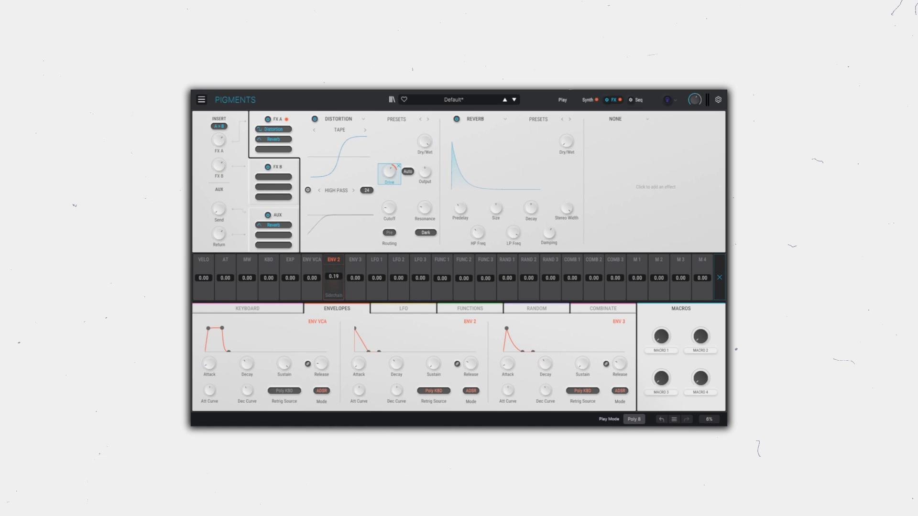
pyautogui.moveTo(695, 102); pyautogui.dragTo(695, 103)
pyautogui.click(405, 165)
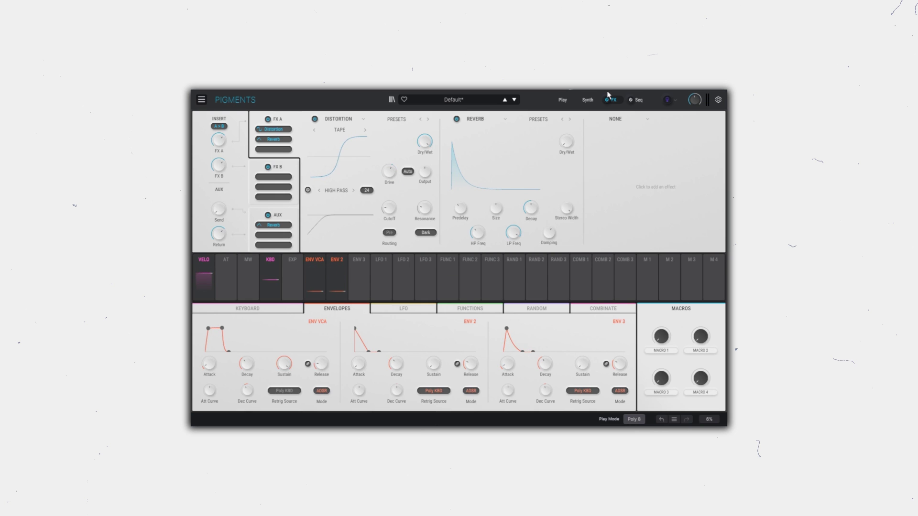
# - Add a modulation effect in FX A's empty third slot and stop the arrangement's playback
pyautogui.click(616, 119)
pyautogui.click(625, 221)
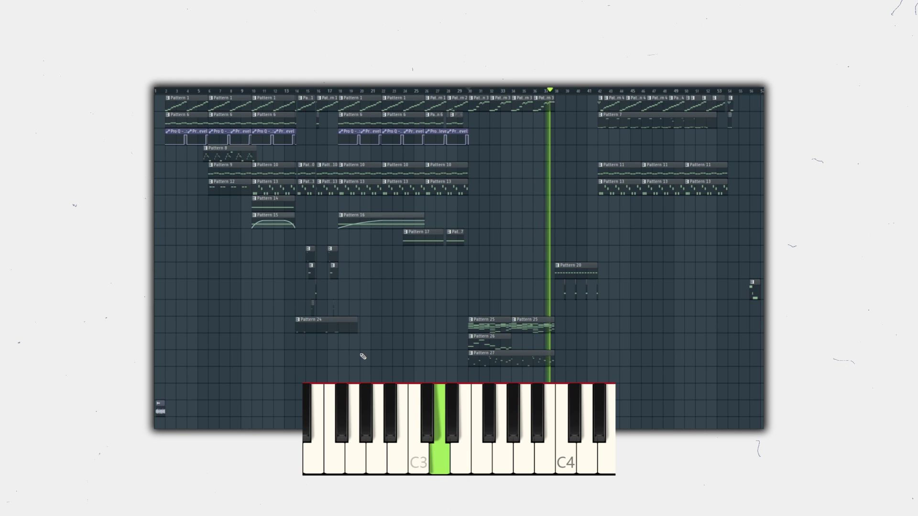
pyautogui.press('space')
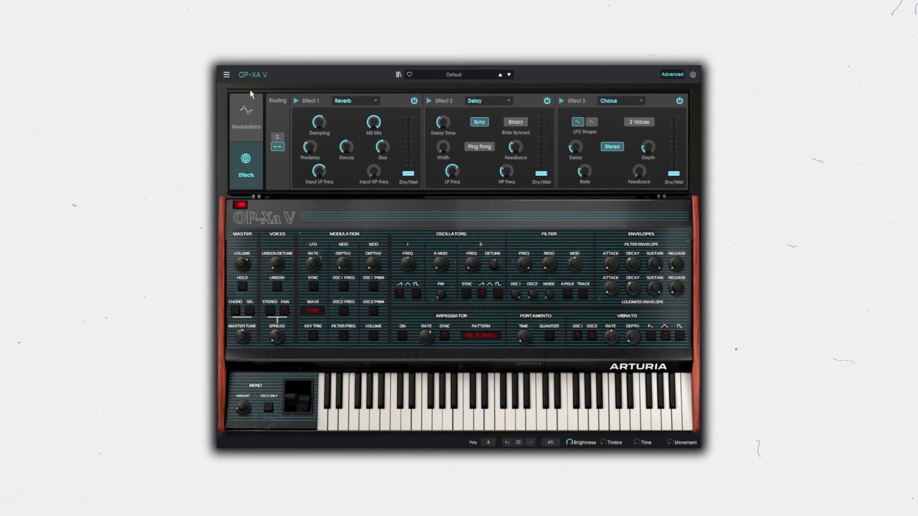
# - Start a new OP-Xa V preset, enable oscillator 1's pulse wave and slightly detune oscillator 2
pyautogui.click(227, 75)
pyautogui.click(240, 86)
pyautogui.click(416, 292)
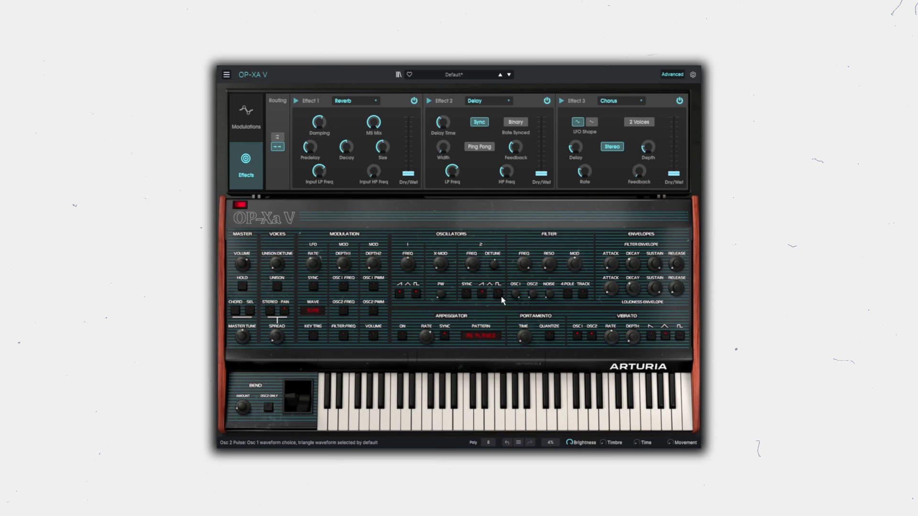
pyautogui.moveTo(495, 264); pyautogui.dragTo(495, 261)
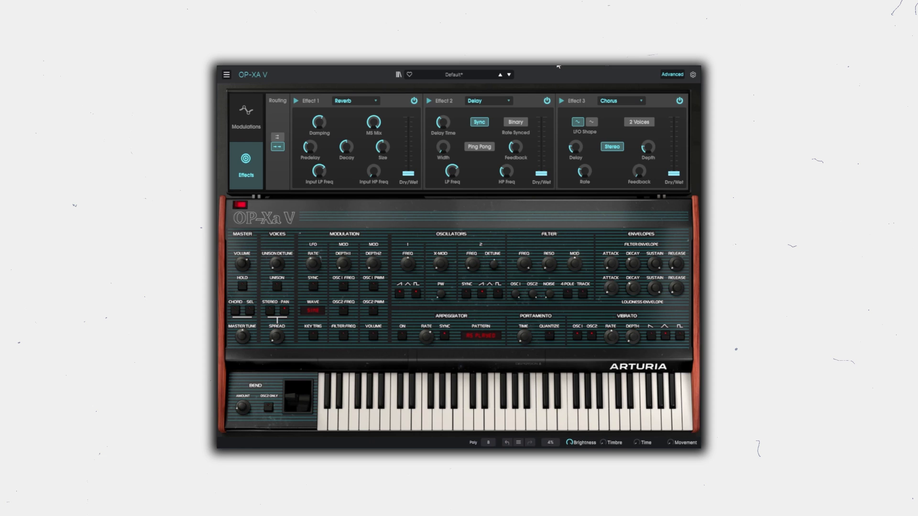
pyautogui.click(549, 264)
# - Change Effect 1 to Overdrive, raise its drive and dry/wet mix, and bring in some of Effect 3's Chorus
pyautogui.click(368, 102)
pyautogui.click(371, 173)
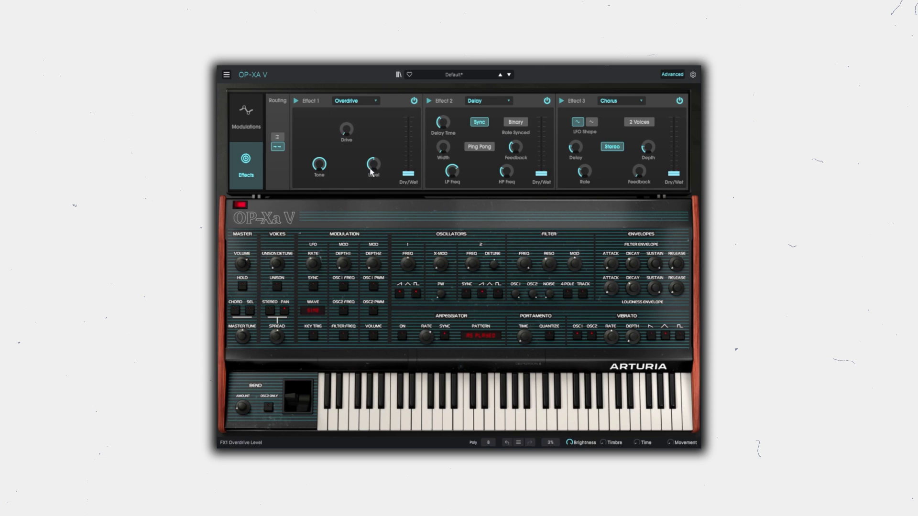
pyautogui.moveTo(347, 130); pyautogui.dragTo(347, 123)
pyautogui.moveTo(406, 163); pyautogui.dragTo(409, 151)
pyautogui.moveTo(673, 174); pyautogui.dragTo(674, 164)
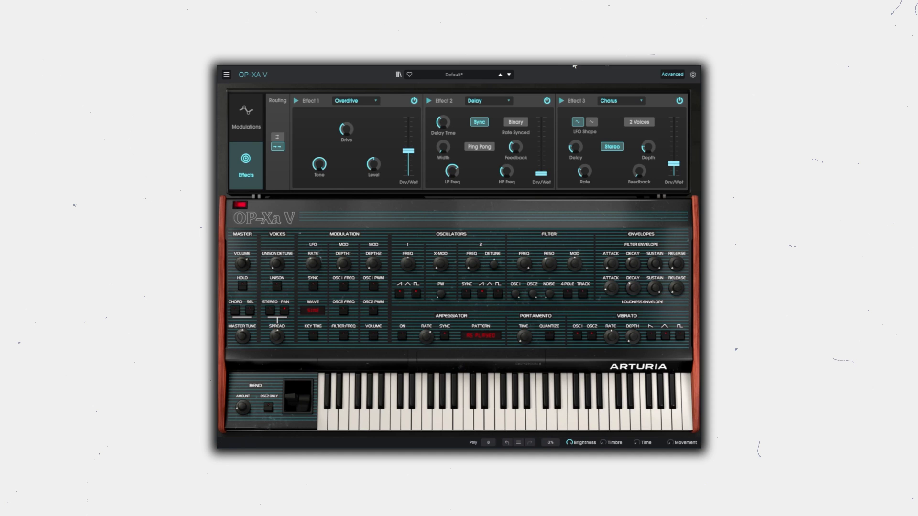
pyautogui.moveTo(408, 151); pyautogui.dragTo(408, 153)
# - Assign modulation Function 3 to Master Vol
pyautogui.click(246, 122)
pyautogui.click(304, 154)
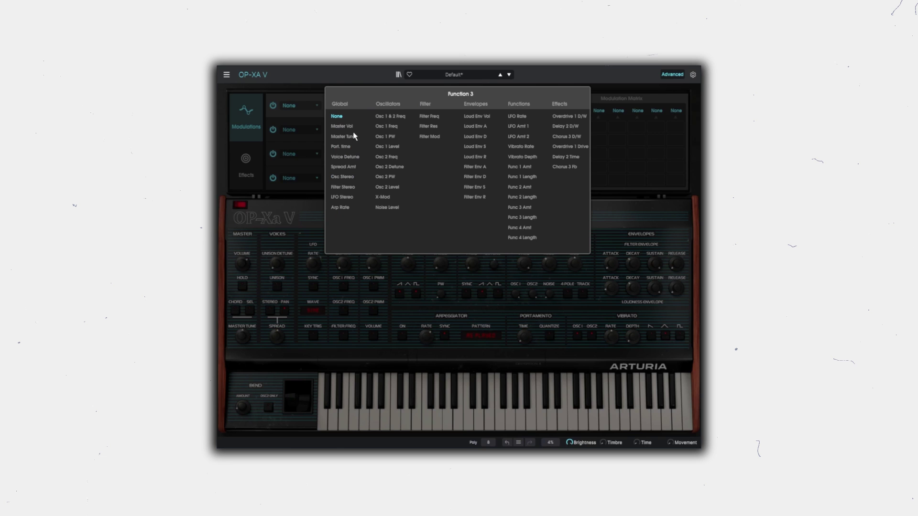
pyautogui.click(307, 153)
pyautogui.click(328, 153)
# - Shape Function 3 to hold level and drop low after mid-cycle, with its amount at 100% and its total length adjusted
pyautogui.click(475, 146)
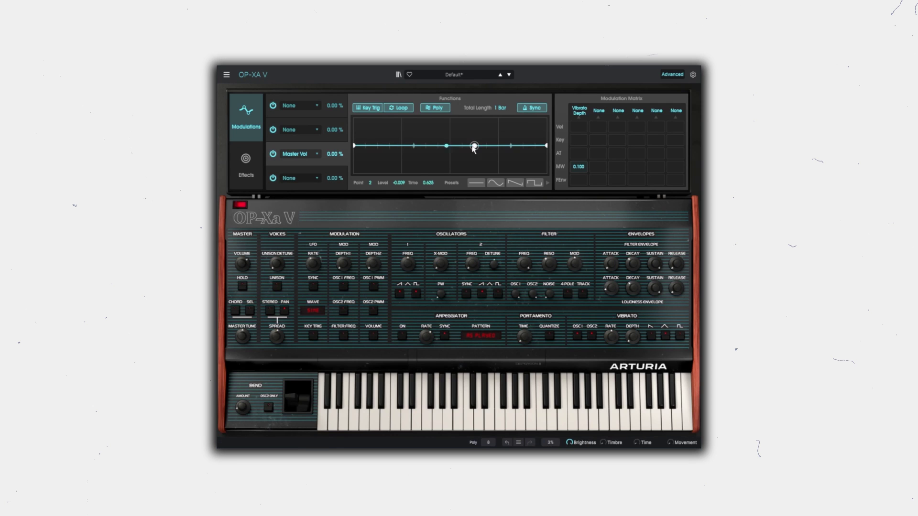
pyautogui.click(498, 168)
pyautogui.click(541, 156)
pyautogui.moveTo(540, 156); pyautogui.dragTo(547, 169)
pyautogui.moveTo(486, 158); pyautogui.dragTo(486, 148)
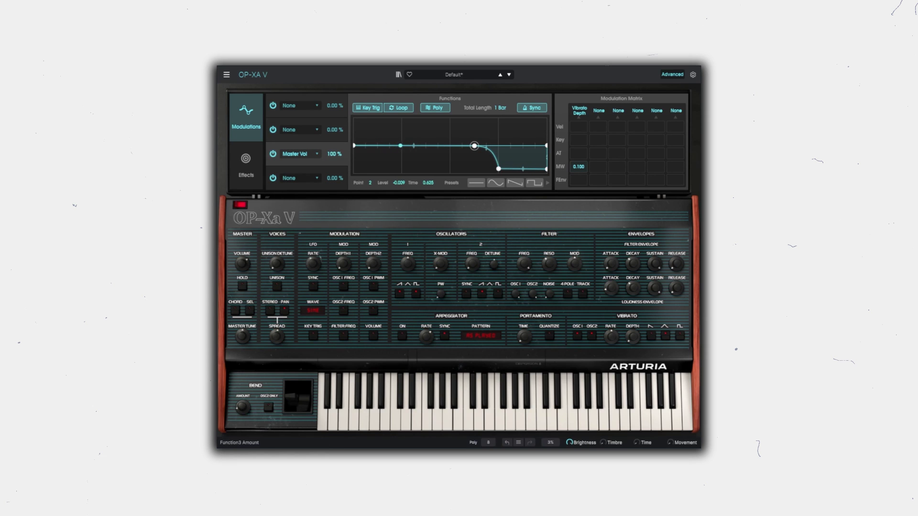
pyautogui.moveTo(500, 108); pyautogui.dragTo(500, 96)
# - Assign modulation Function 2 to Master Tune with an amount of 100%
pyautogui.click(291, 130)
pyautogui.click(343, 136)
pyautogui.click(325, 126)
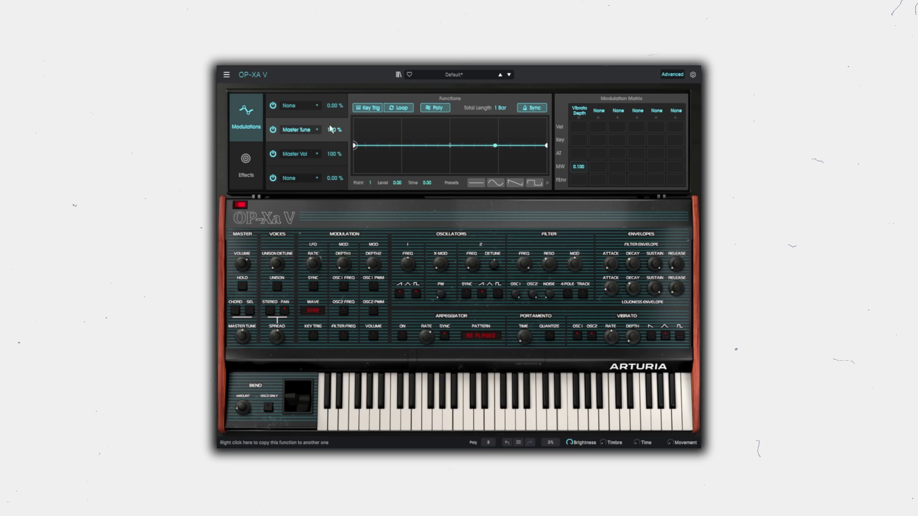
# - Shape Function 2 to start at level -1.00 and curve up quickly to a flat line at the centre
pyautogui.click(366, 146)
pyautogui.click(354, 159)
pyautogui.moveTo(355, 160)
pyautogui.mouseDown()
pyautogui.moveTo(355, 170)
pyautogui.moveTo(358, 148)
pyautogui.mouseUp()
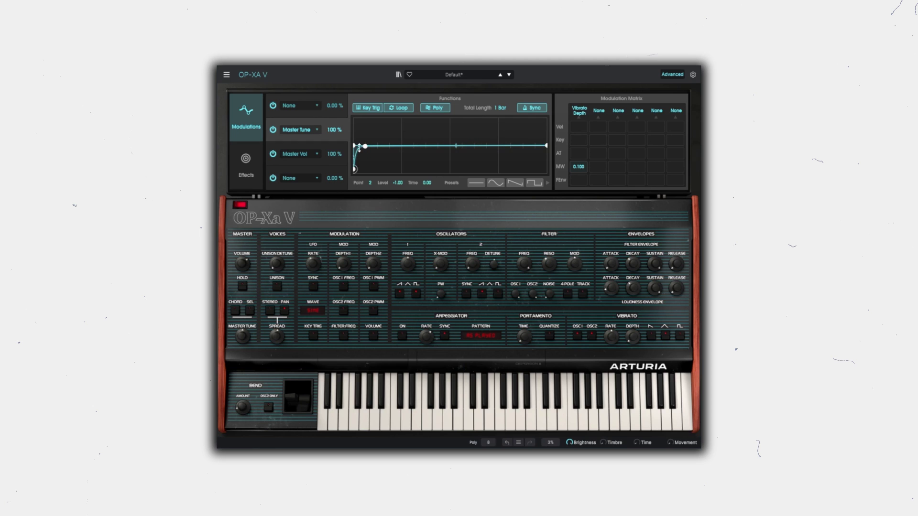
pyautogui.click(475, 146)
pyautogui.click(475, 146)
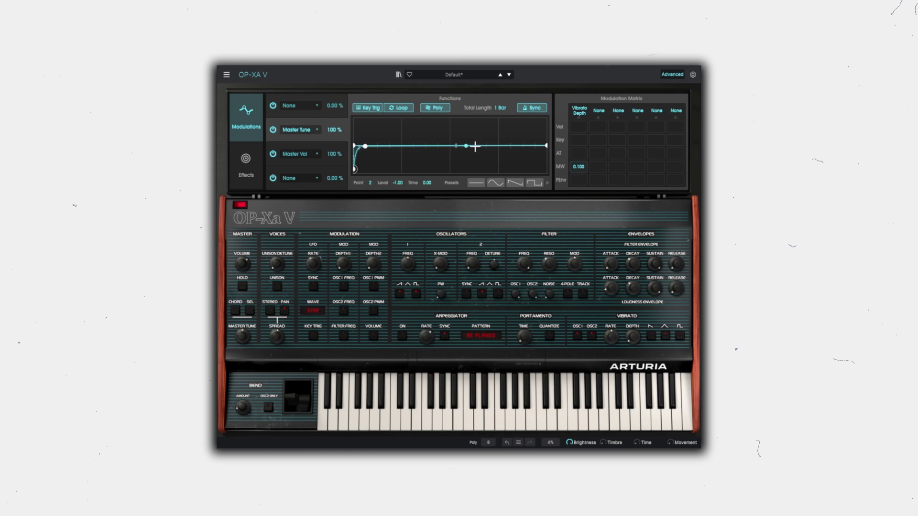